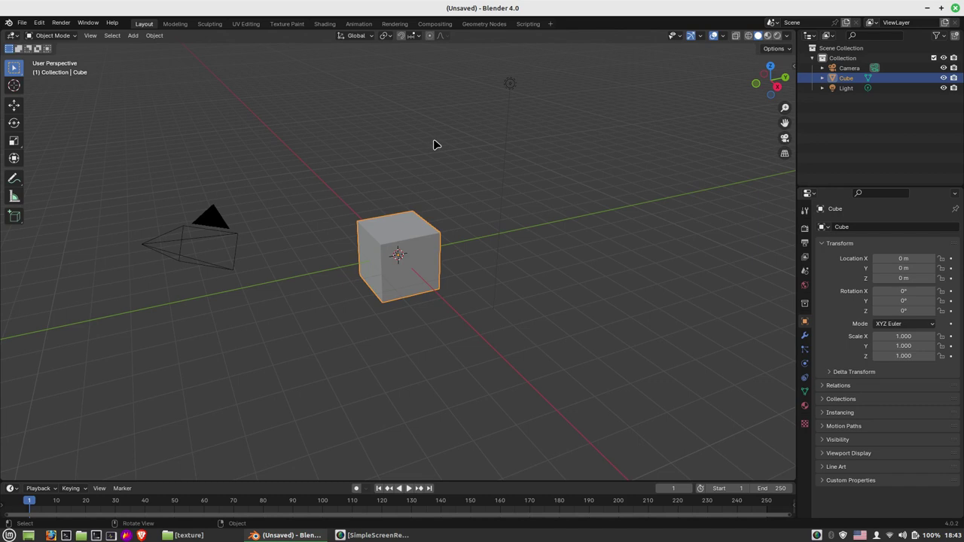
Step: Switch to the UV Editing workspace to see the cube's cross-shaped UV layout beside the 3D view
left_click(241, 26)
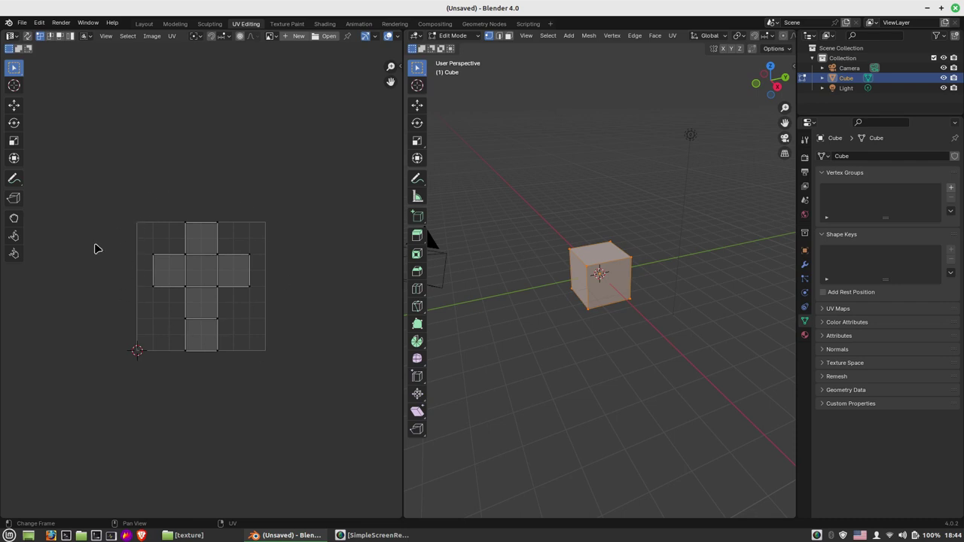
left_click_drag(121, 198, 346, 430)
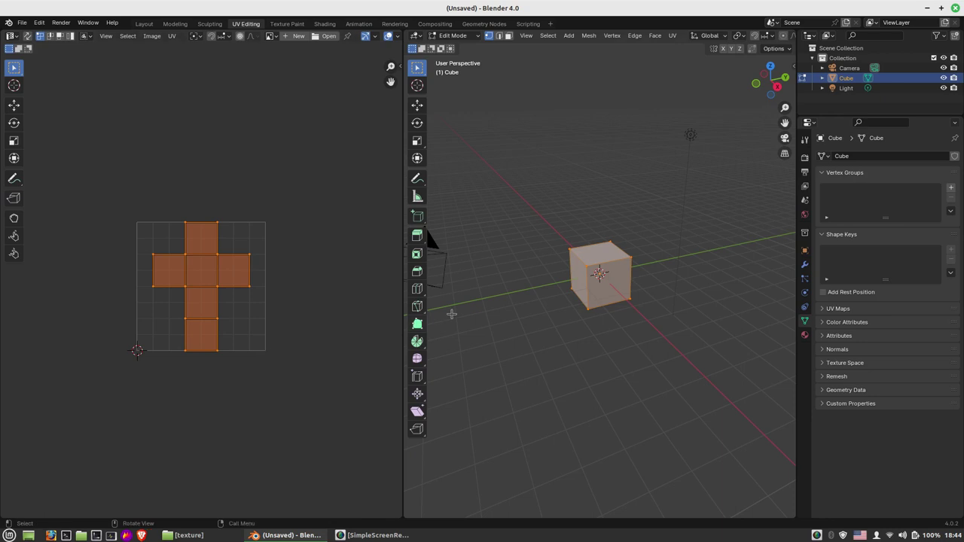
mouse_move(548, 281)
middle_mouse_down()
mouse_move(697, 204)
mouse_move(415, 242)
middle_mouse_up()
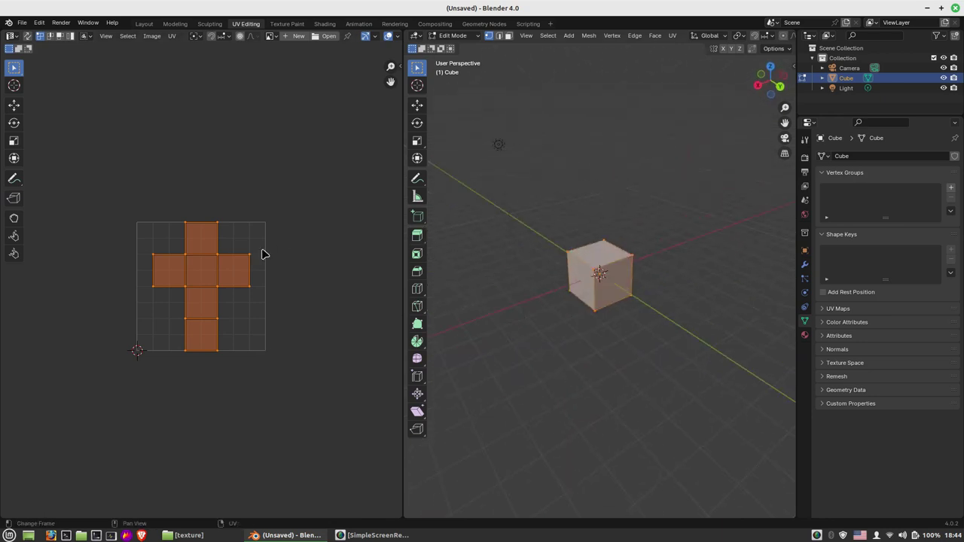
mouse_move(603, 271)
middle_mouse_down()
mouse_move(687, 272)
mouse_move(555, 327)
mouse_move(495, 327)
middle_mouse_up()
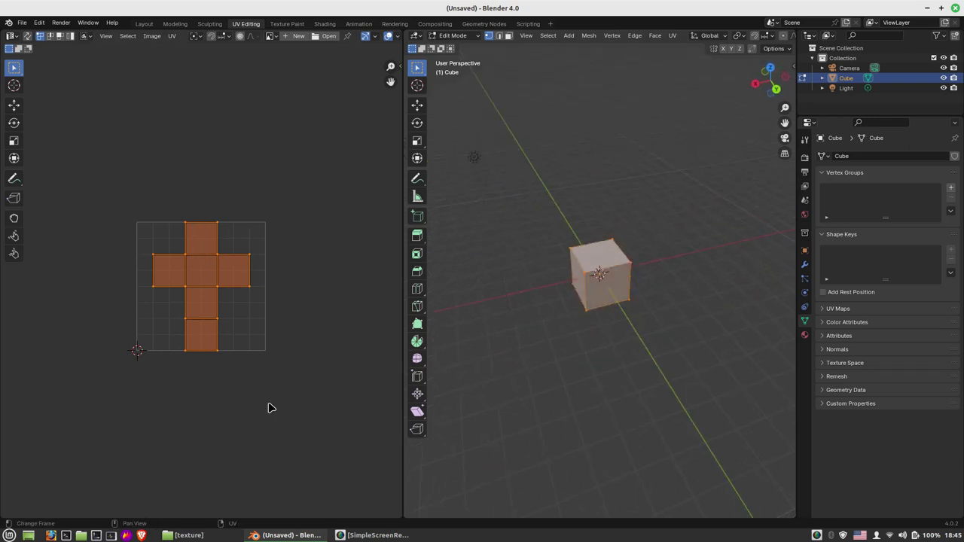
left_click(313, 280)
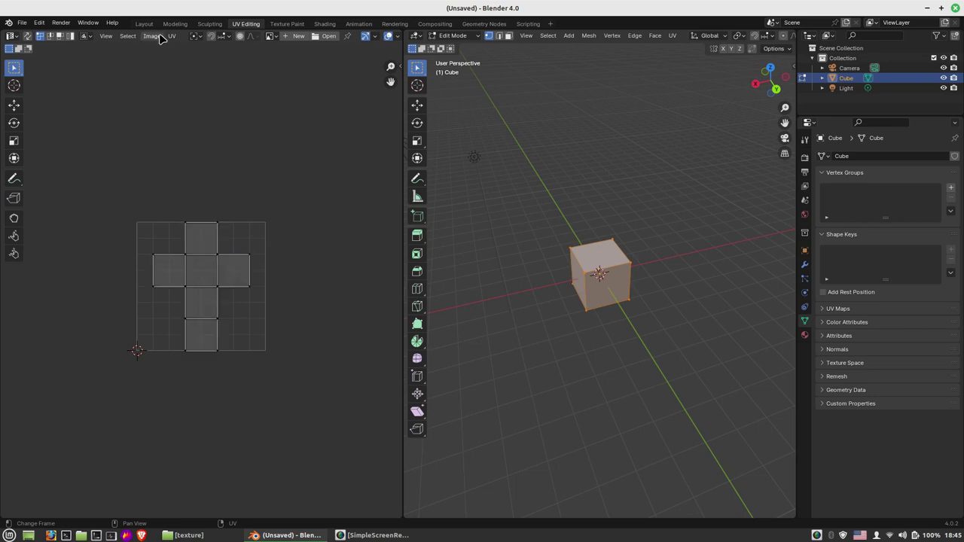
Step: Add a new 1024 × 1024 image named 'Test' with Generated Type set to UV Grid
left_click(154, 36)
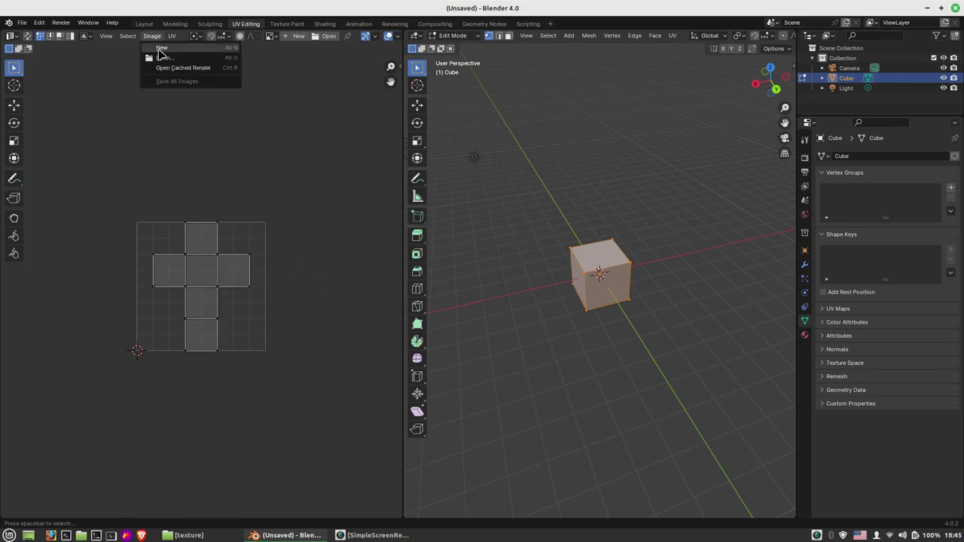
left_click(161, 48)
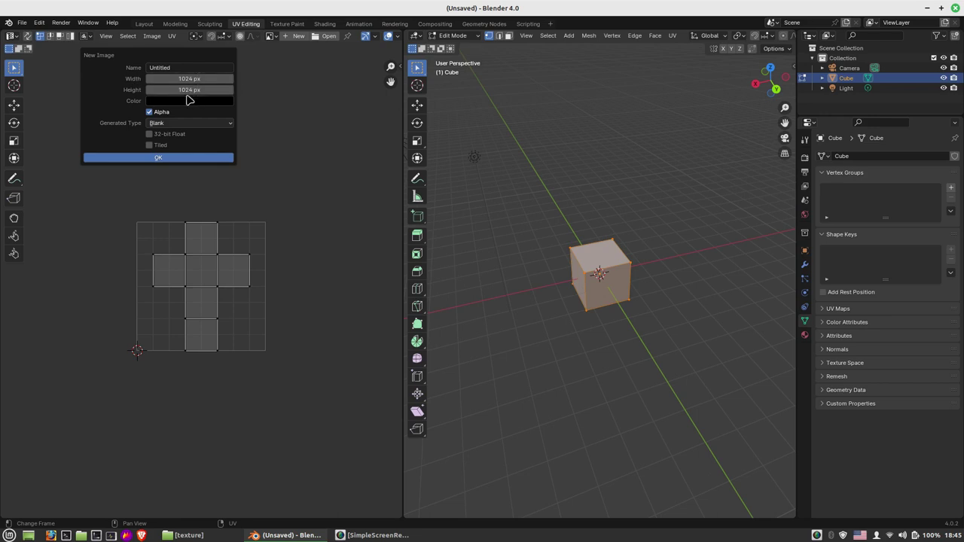
left_click(179, 67)
type("Te")
key("Return")
left_click(168, 126)
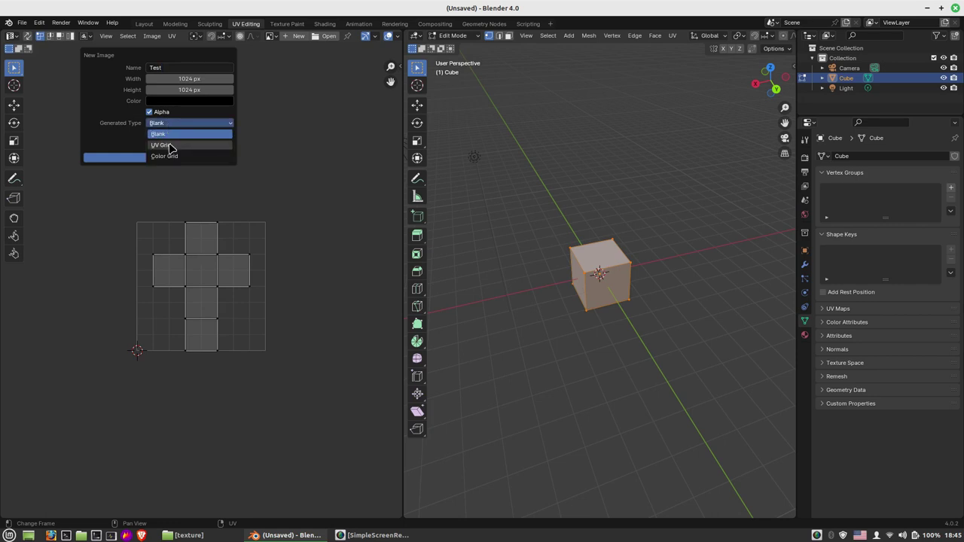
left_click(173, 147)
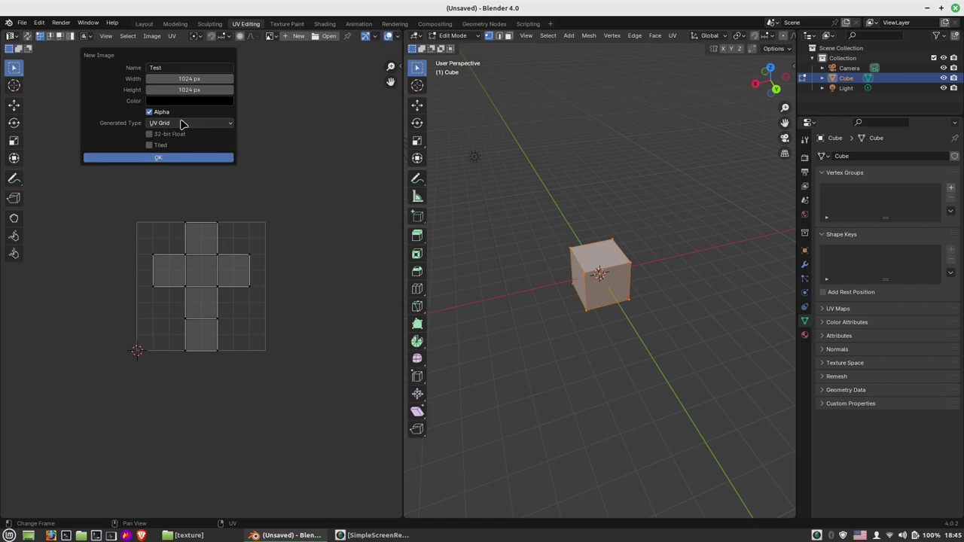
left_click(172, 158)
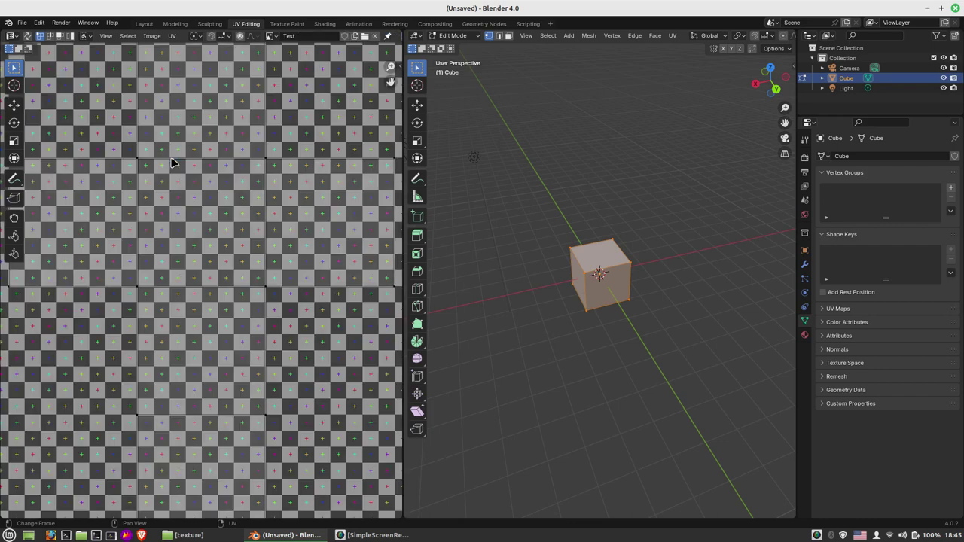
Step: Zoom the UV editor and viewport, orbit the cube, and switch to Material Preview shading
scroll(193, 200, "down", 3)
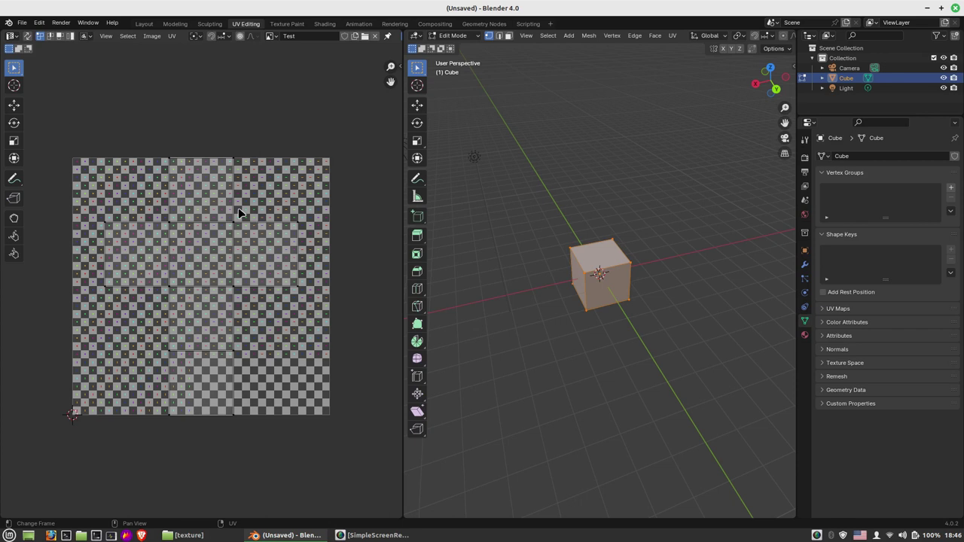
scroll(249, 215, "up", 2)
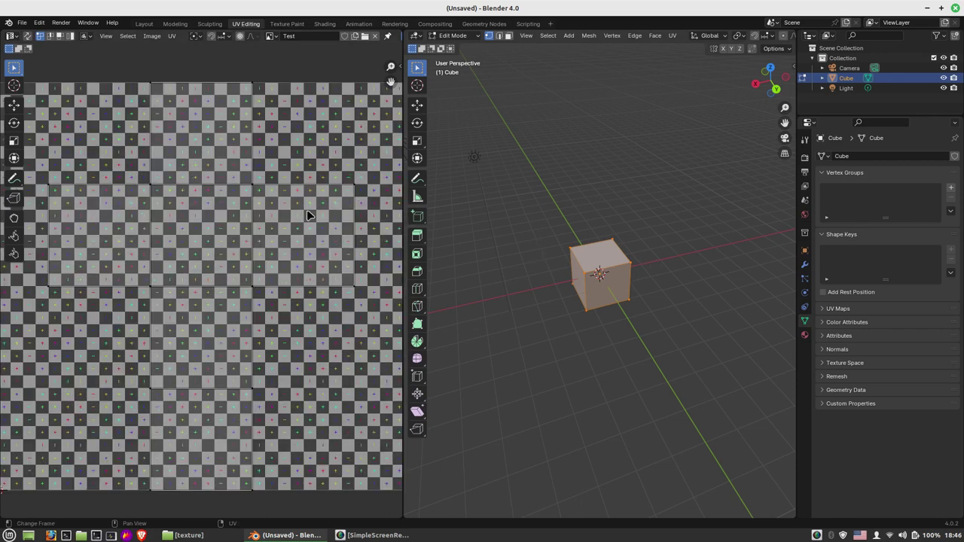
scroll(313, 320, "up", 3)
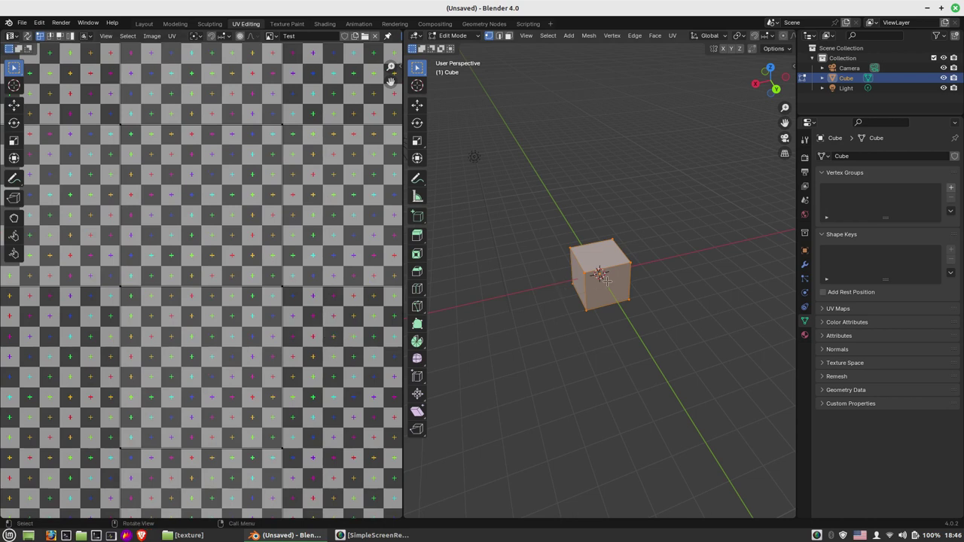
scroll(603, 277, "up", 1)
scroll(602, 277, "up", 2)
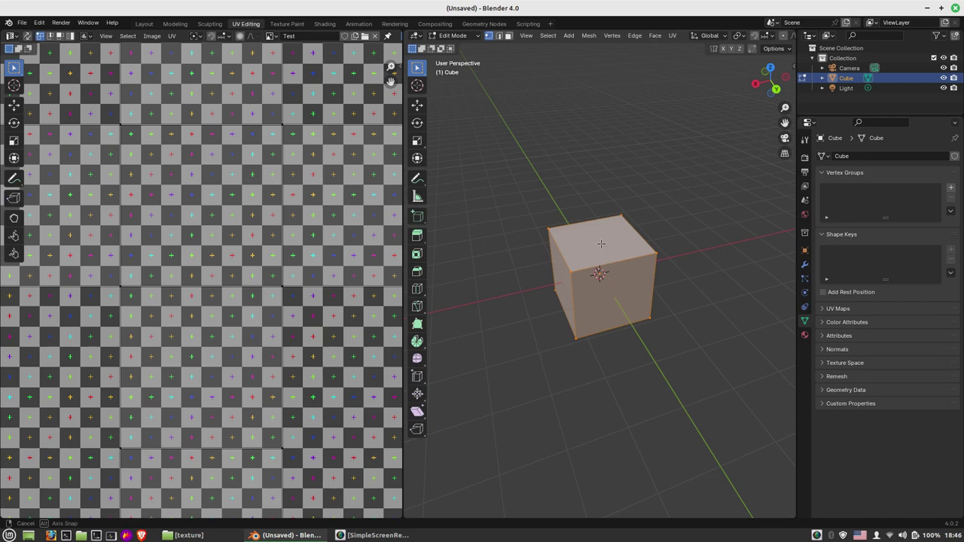
middle_click_drag(599, 242, 648, 226)
scroll(700, 36, "down", 5)
left_click(769, 36)
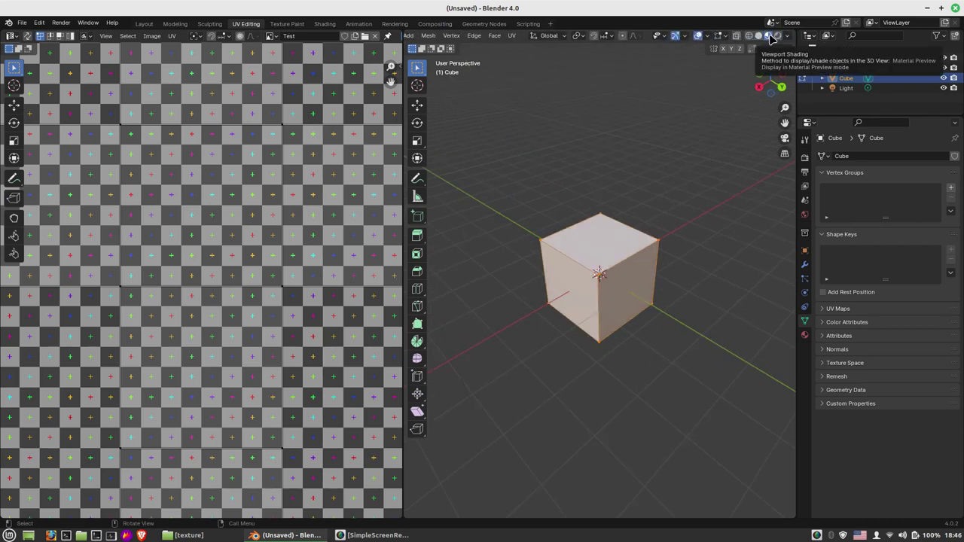
Step: Darken the cube material's Base Color to a dark brown
left_click(805, 336)
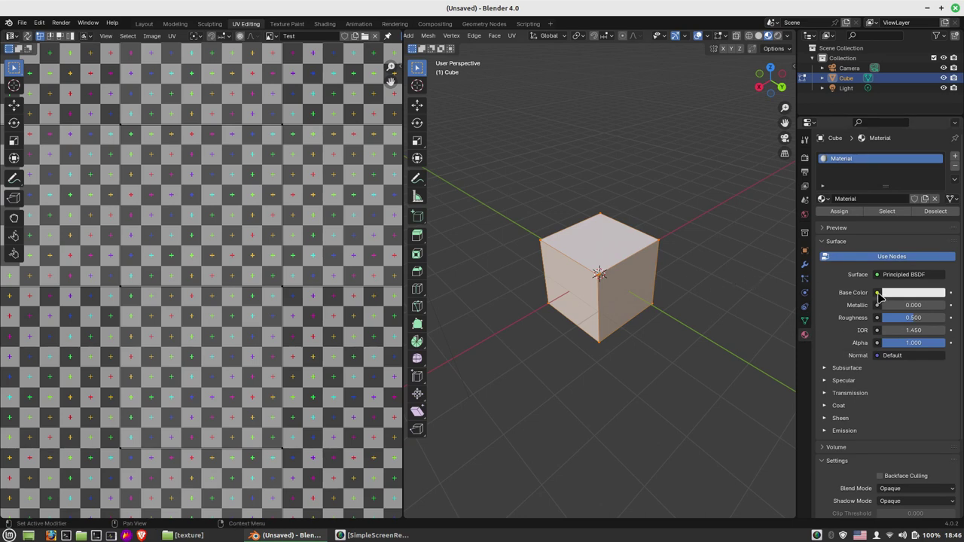
left_click(886, 296)
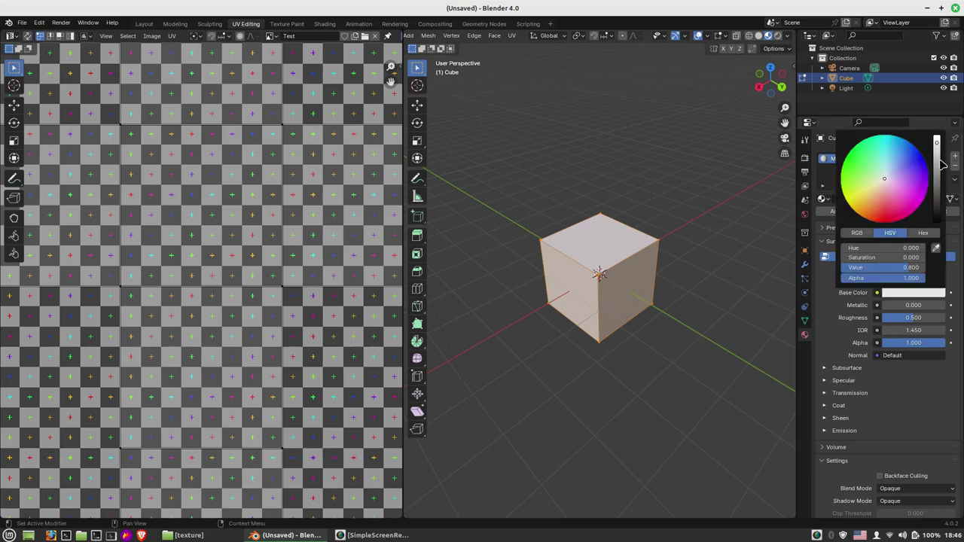
left_click_drag(938, 144, 937, 212)
mouse_move(884, 178)
left_mouse_down()
mouse_move(873, 201)
mouse_move(922, 162)
mouse_move(888, 177)
left_mouse_up()
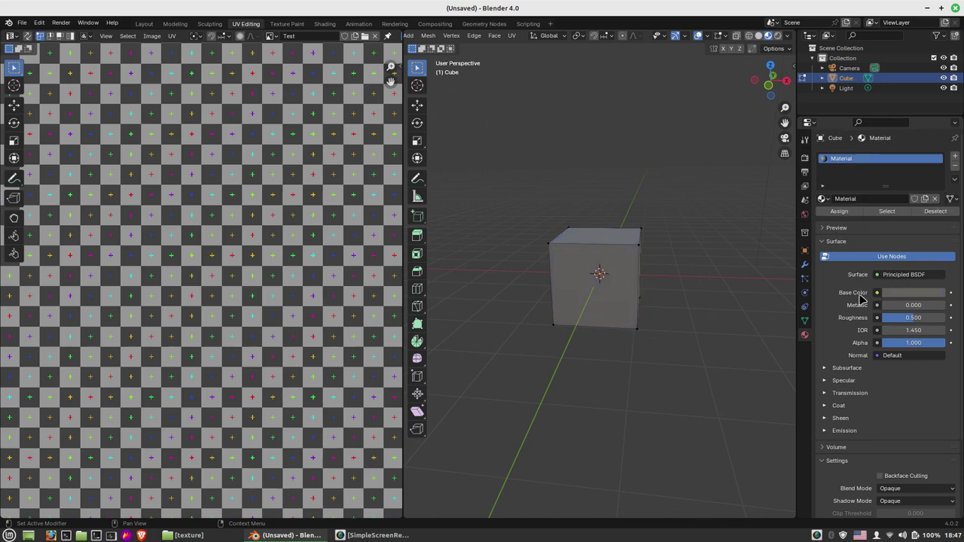
Step: Feed an Image Texture using the Test image into Base Color and orbit to check it
left_click(878, 293)
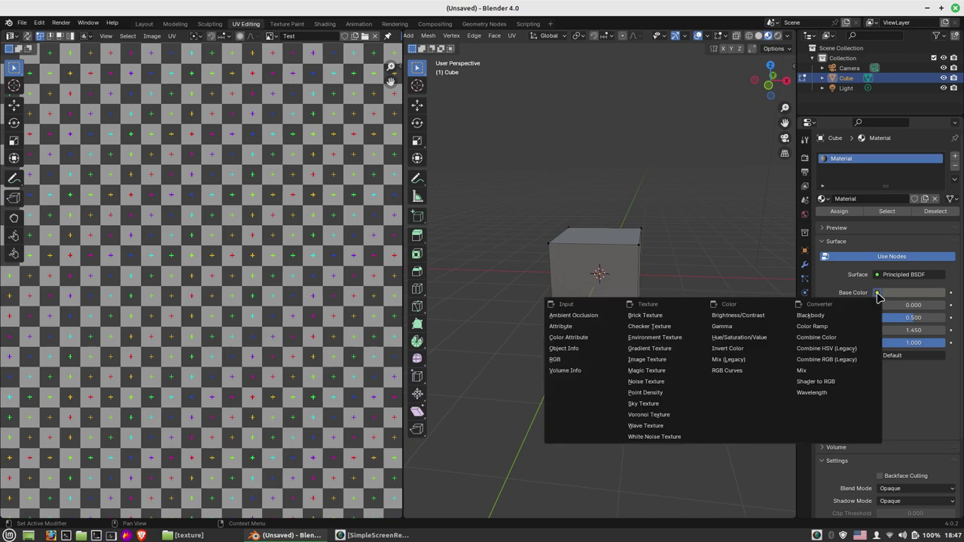
left_click(665, 362)
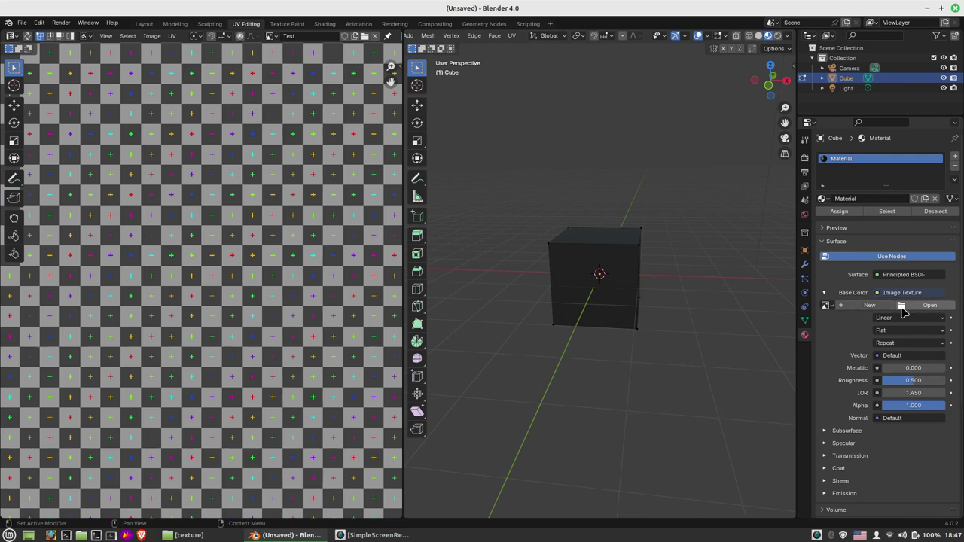
left_click(830, 305)
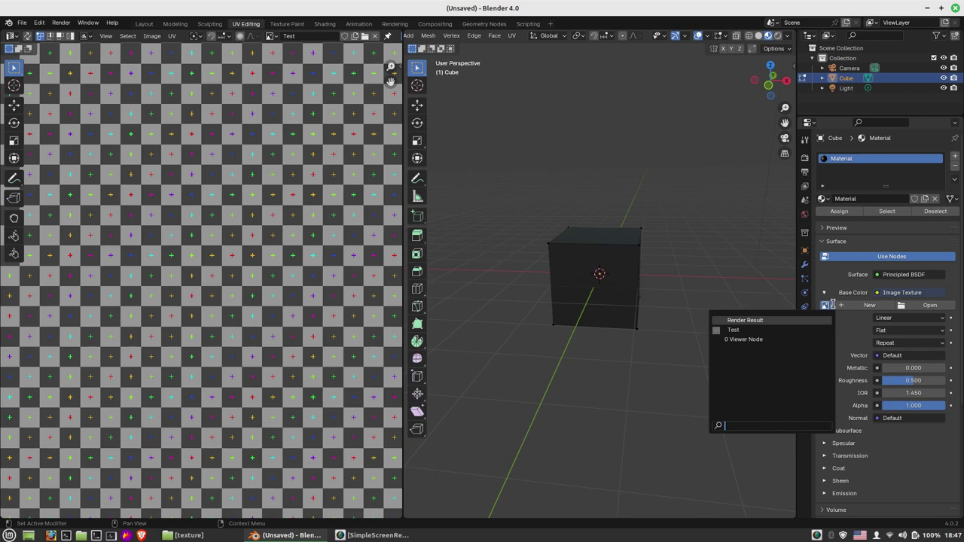
left_click(751, 330)
middle_click_drag(645, 286, 558, 292)
Step: Move the editor border left to give the 3D view more width, zooming in on the cube
scroll(200, 219, "down", 5)
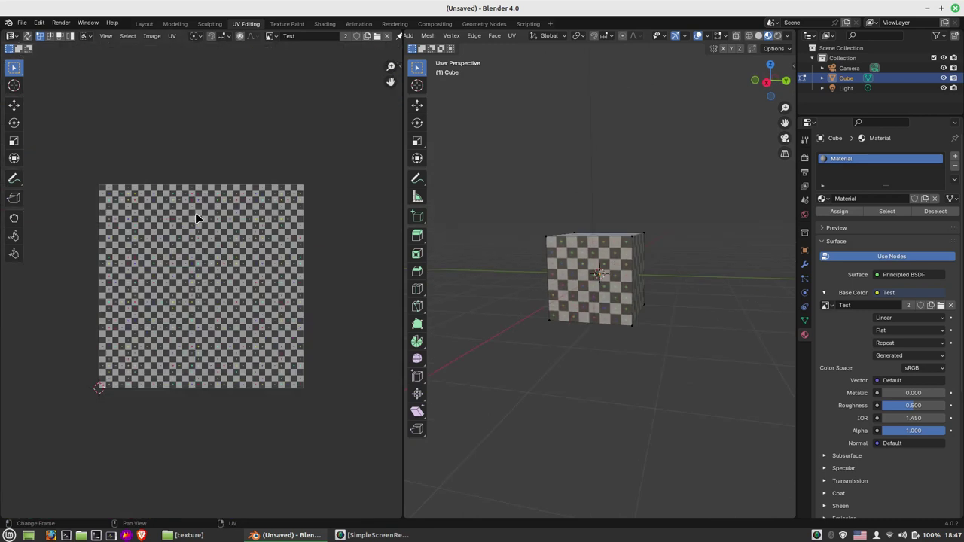
mouse_move(403, 85)
left_mouse_down()
mouse_move(206, 85)
mouse_move(680, 85)
mouse_move(382, 86)
mouse_move(474, 96)
mouse_move(377, 95)
mouse_move(479, 95)
mouse_move(405, 95)
mouse_move(419, 96)
left_mouse_up()
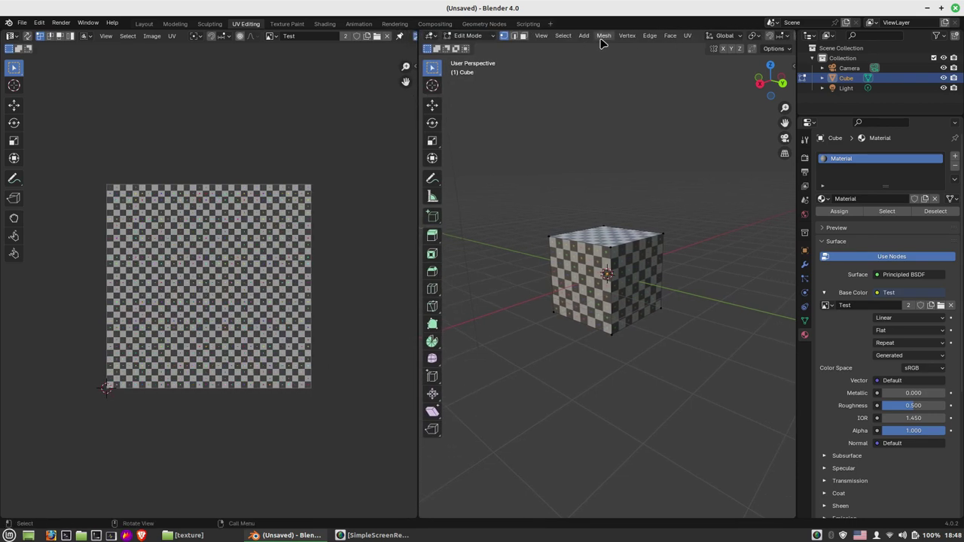
scroll(658, 35, "down", 3)
scroll(636, 35, "up", 3)
scroll(634, 36, "up", 4)
scroll(632, 38, "up", 3)
scroll(629, 40, "down", 6)
scroll(629, 40, "down", 4)
scroll(629, 40, "up", 3)
scroll(628, 40, "up", 3)
scroll(629, 41, "up", 2)
scroll(629, 41, "up", 2)
scroll(629, 39, "down", 3)
scroll(629, 39, "up", 3)
left_click_drag(419, 161, 269, 161)
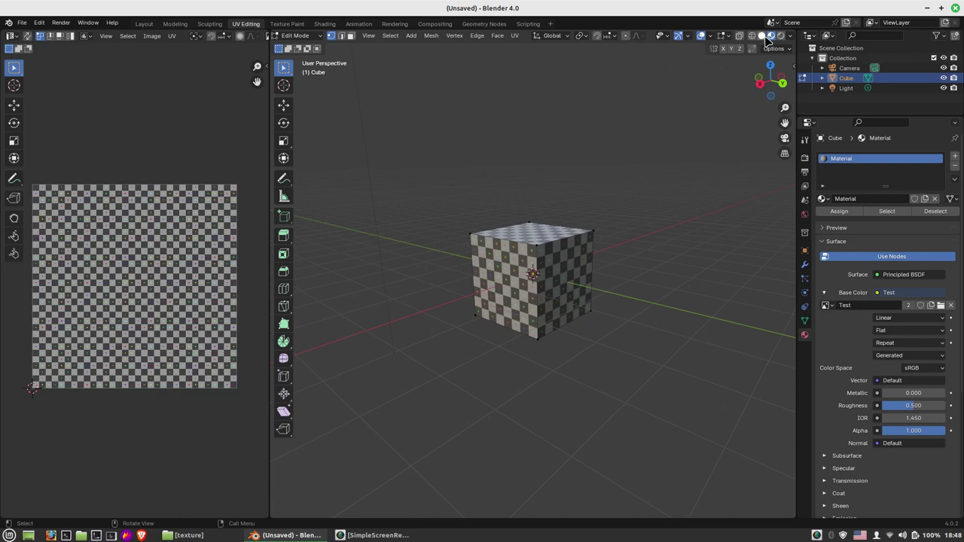
Step: Cycle the viewport through Wireframe, Solid and Material Preview shading
left_click(780, 36)
left_click(762, 36)
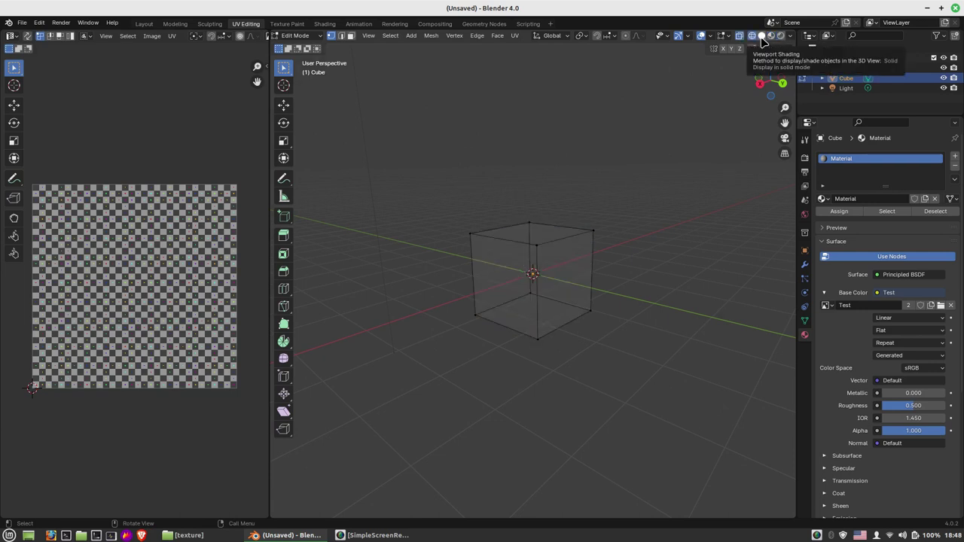
left_click(761, 37)
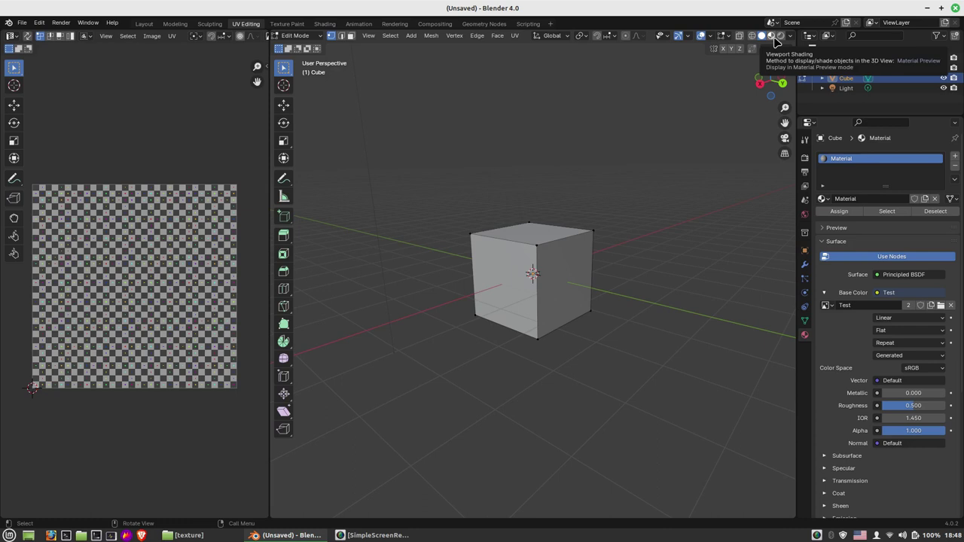
left_click(773, 36)
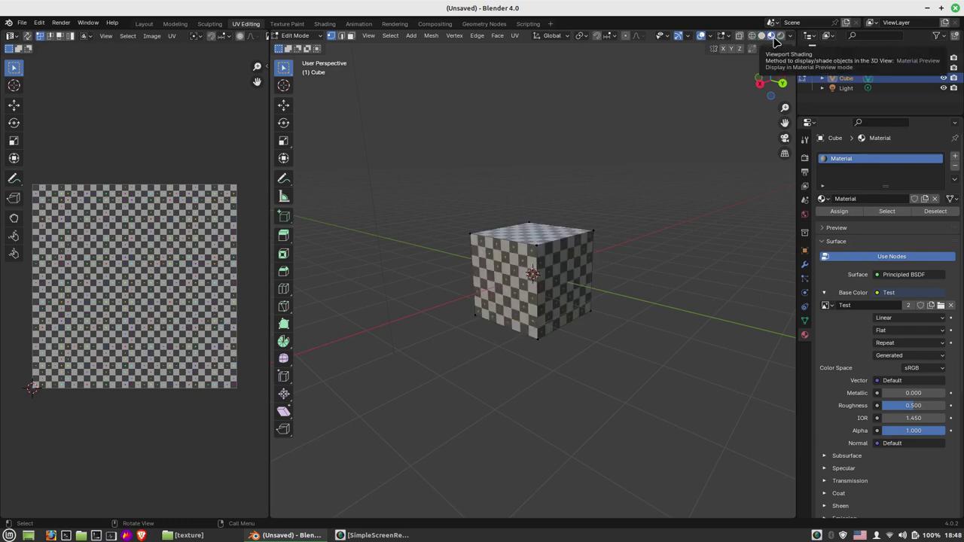
middle_click_drag(776, 41, 534, 275)
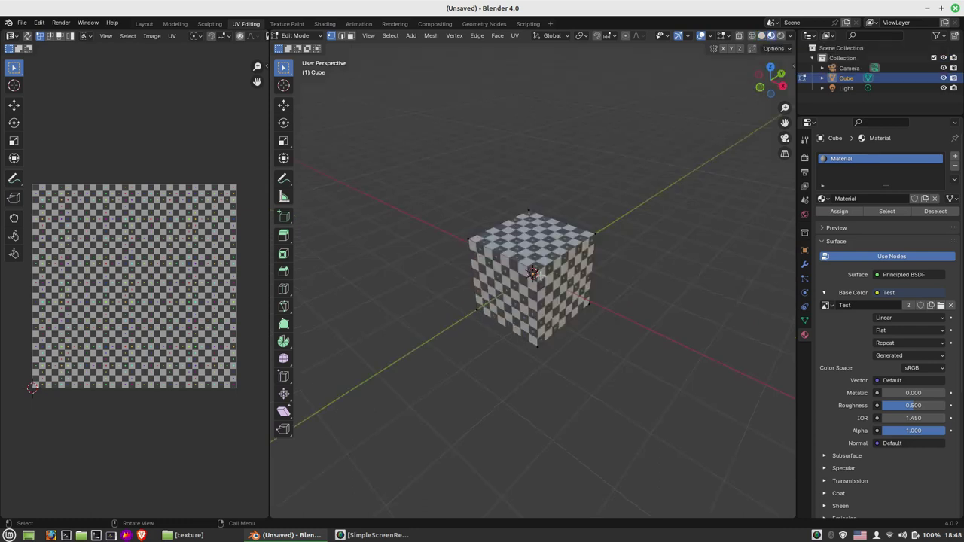
scroll(534, 275, "up", 3)
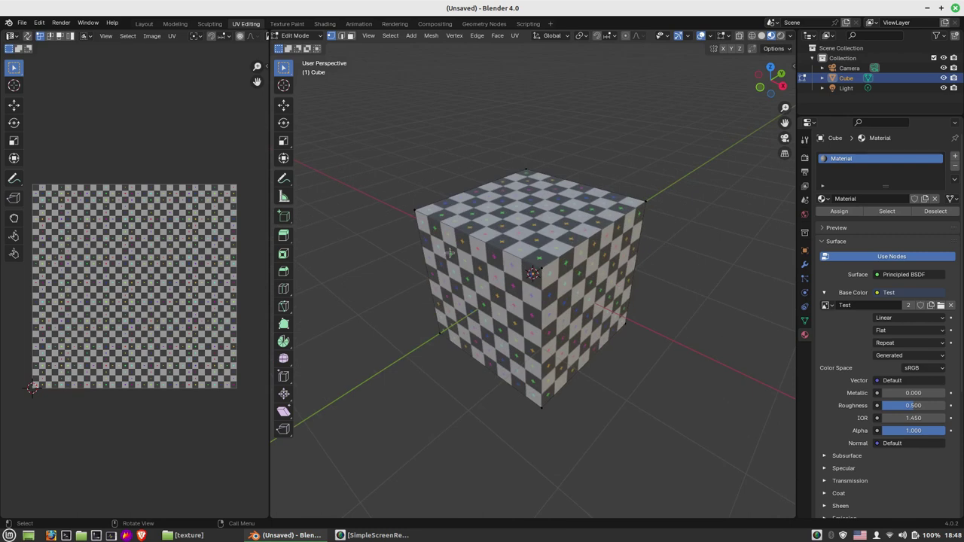
middle_click_drag(449, 253, 375, 233)
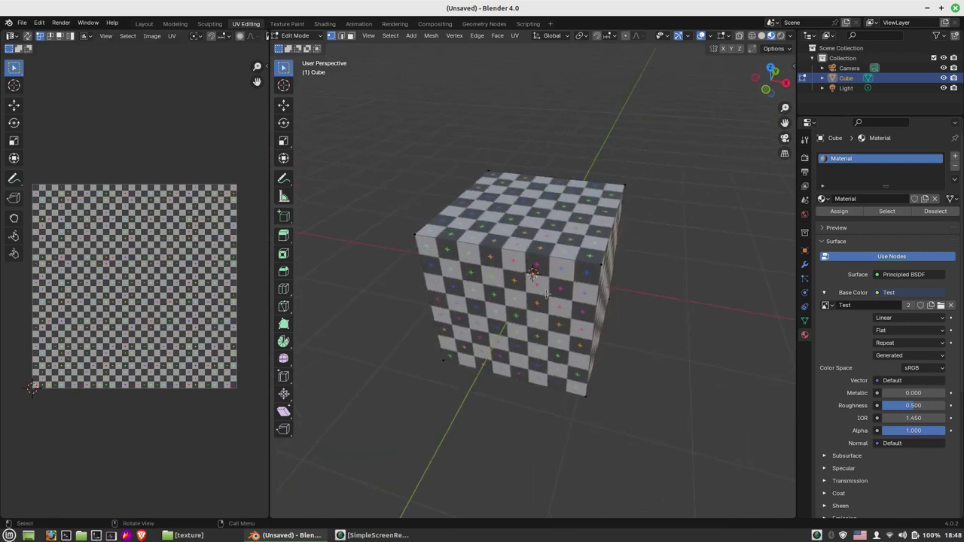
middle_click_drag(545, 293, 463, 247)
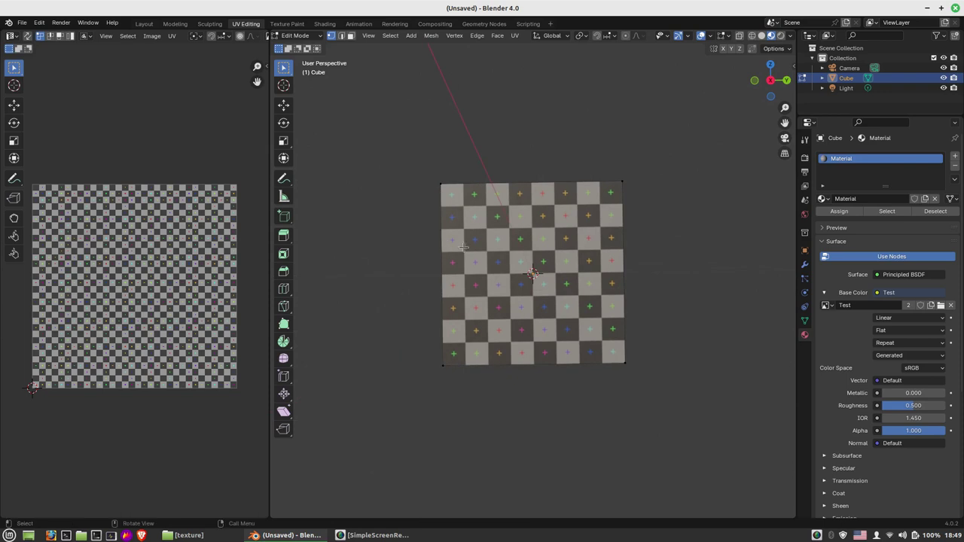
scroll(518, 285, "up", 4)
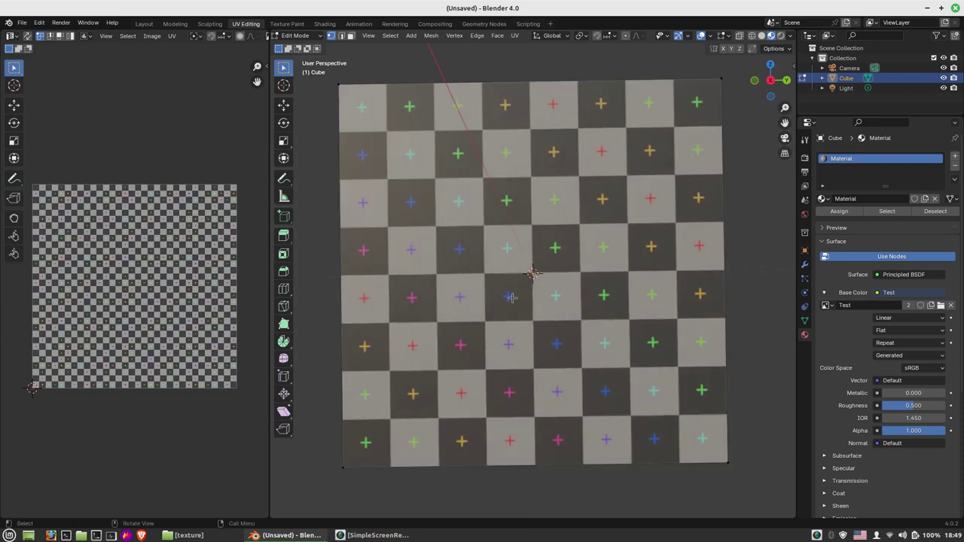
mouse_move(639, 308)
middle_mouse_down()
mouse_move(543, 279)
mouse_move(542, 265)
middle_mouse_up()
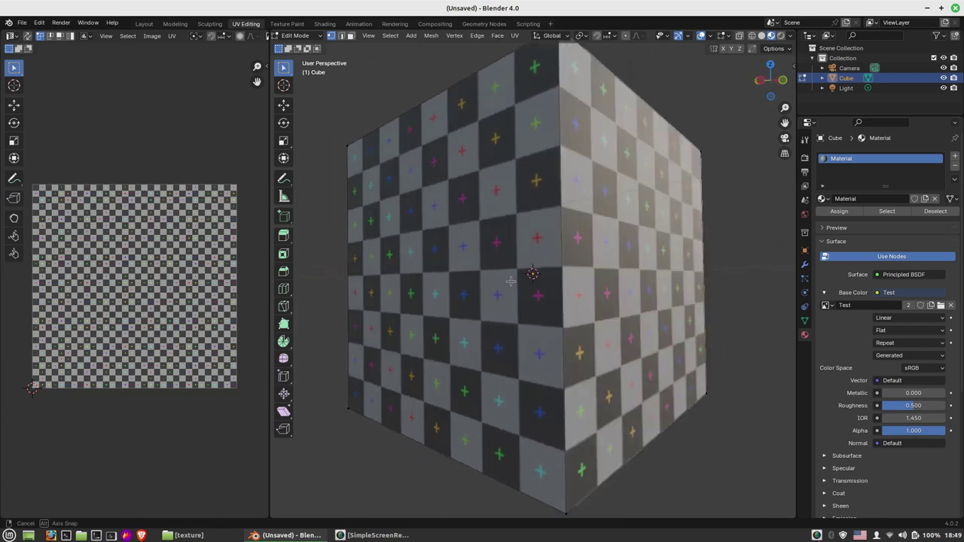
mouse_move(612, 261)
middle_mouse_down()
mouse_move(543, 285)
mouse_move(557, 280)
mouse_move(507, 226)
mouse_move(727, 270)
middle_mouse_up()
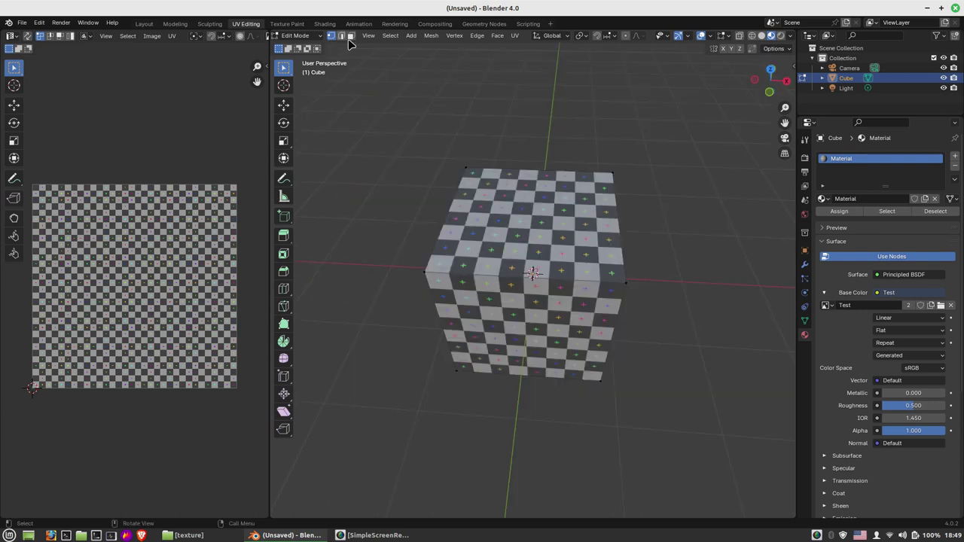
scroll(365, 33, "up", 2)
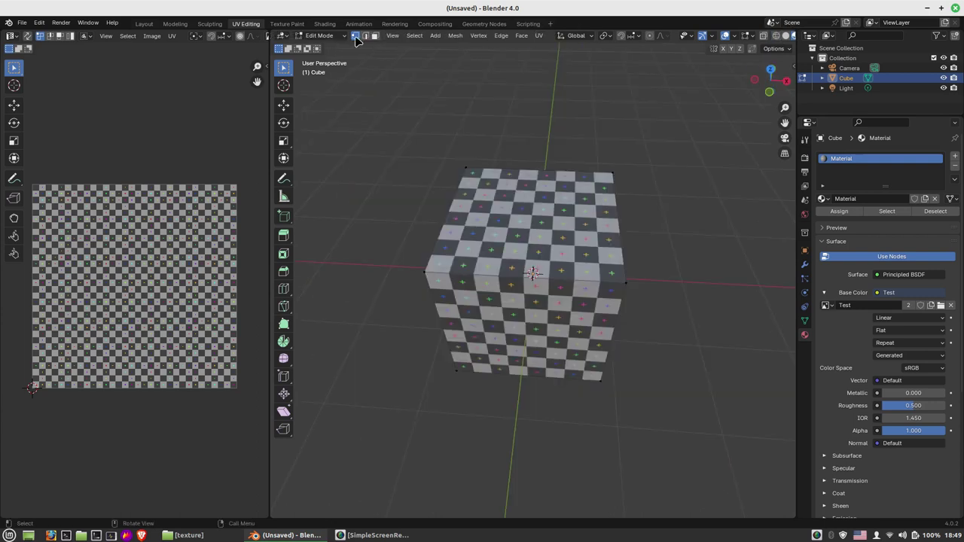
Step: Try vertex, edge and face select modes, clicking cube faces to see their UV squares
left_click(425, 271)
left_click(365, 36)
left_click(521, 279)
key("3")
left_click(509, 226)
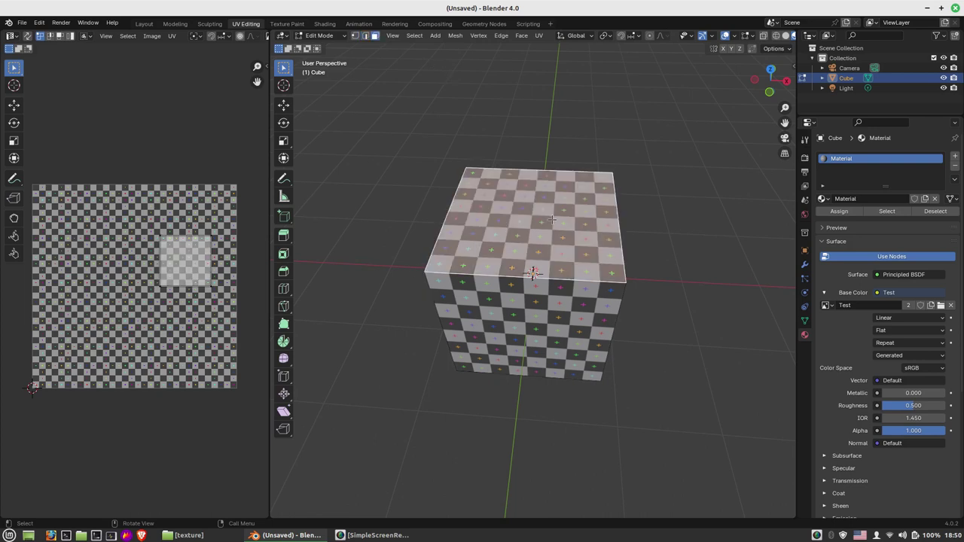
middle_click_drag(545, 223, 520, 302)
left_click(530, 310)
left_click(493, 224)
mouse_move(454, 268)
middle_mouse_down()
mouse_move(537, 270)
mouse_move(527, 286)
mouse_move(571, 287)
middle_mouse_up()
left_click(490, 286)
left_click(527, 286)
left_click(522, 288)
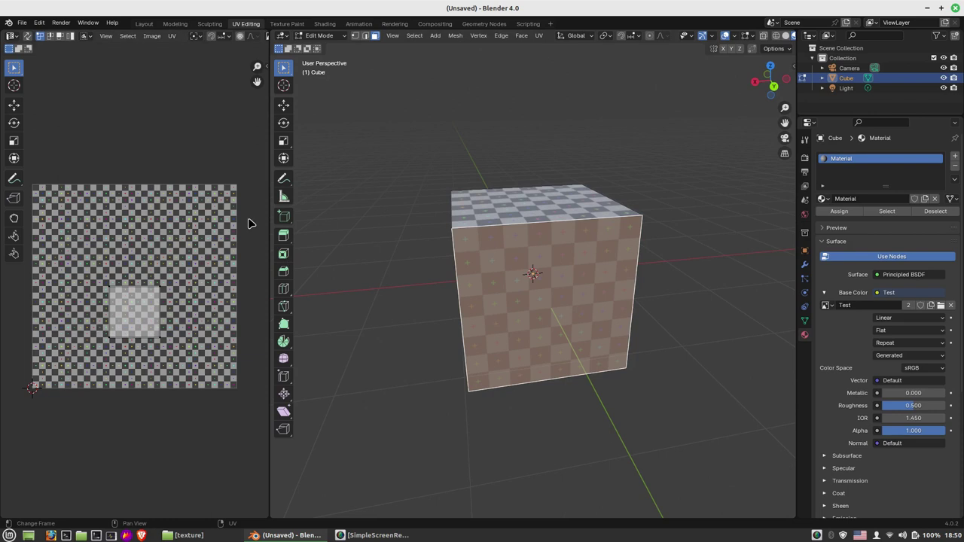
Step: Widen the UV editor twice and zoom in, then select a cube face
left_click_drag(269, 226, 387, 241)
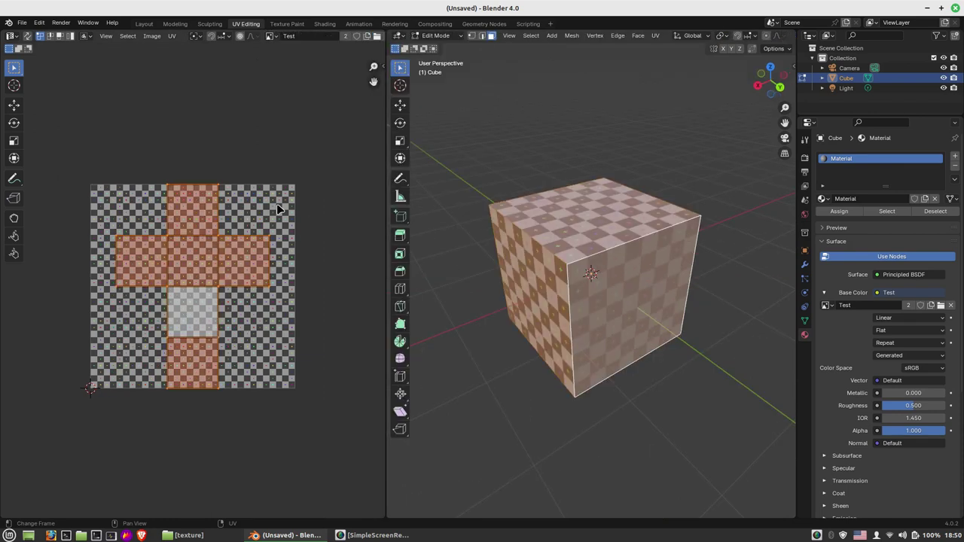
mouse_move(624, 253)
middle_mouse_down()
mouse_move(553, 255)
mouse_move(482, 332)
middle_mouse_up()
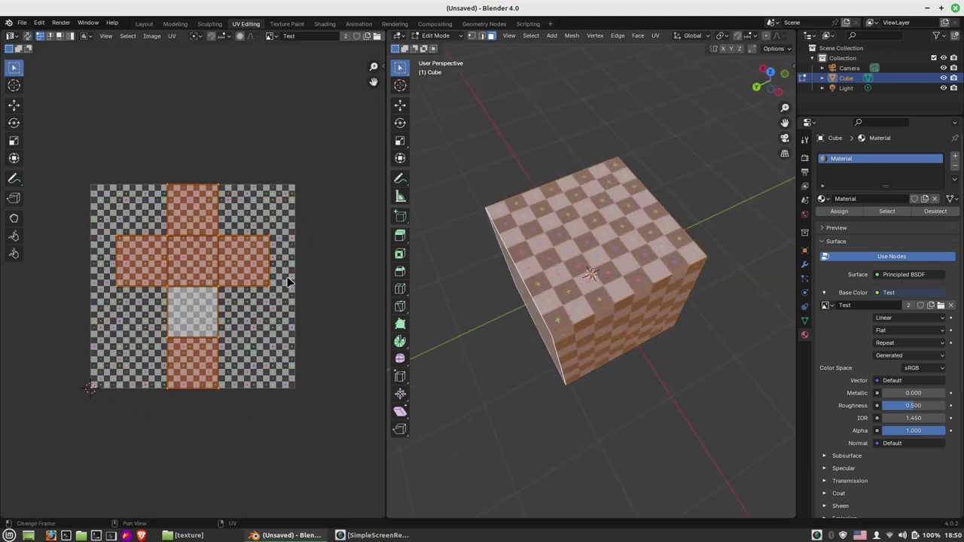
mouse_move(598, 324)
middle_mouse_down()
mouse_move(631, 286)
mouse_move(477, 287)
mouse_move(436, 299)
middle_mouse_up()
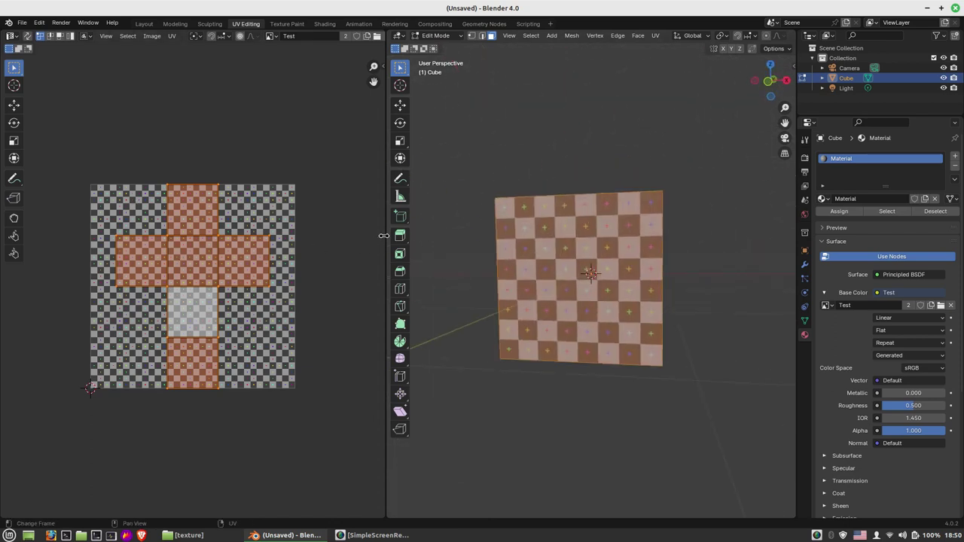
left_click_drag(384, 235, 509, 236)
scroll(204, 279, "up", 3)
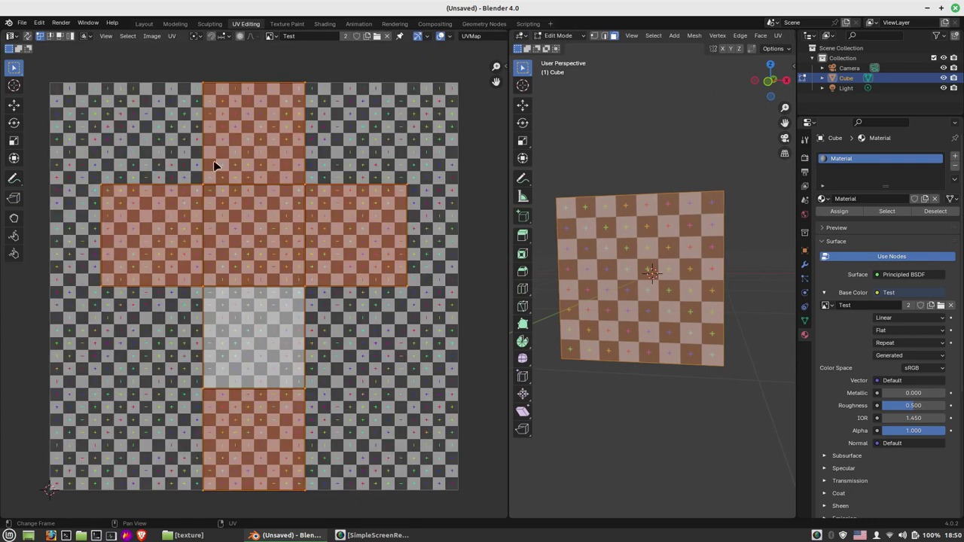
left_click(640, 279)
Step: Select the top face and start moving its UV square with G, then cancel to keep it in place
middle_click_drag(640, 279, 607, 276)
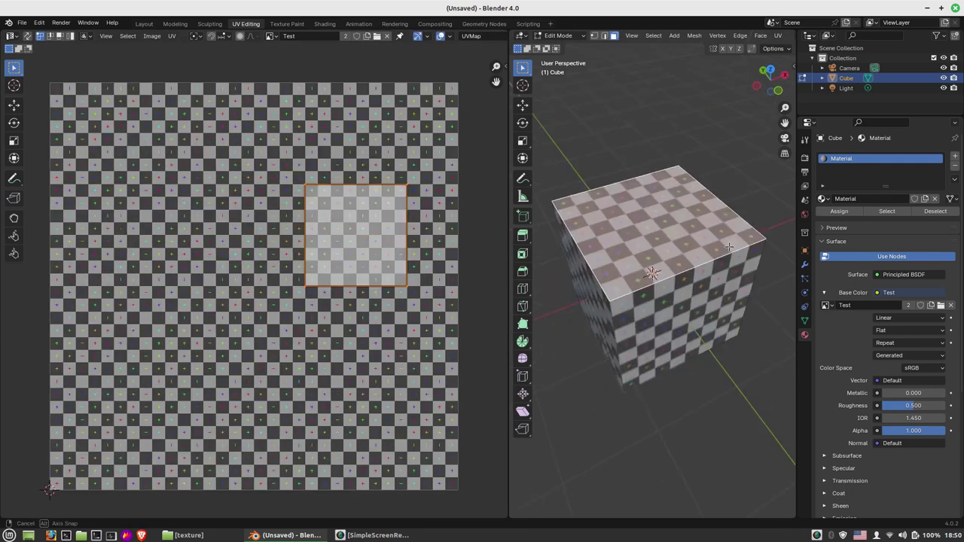
left_click(606, 277)
middle_click_drag(732, 276, 633, 286)
left_click(633, 286)
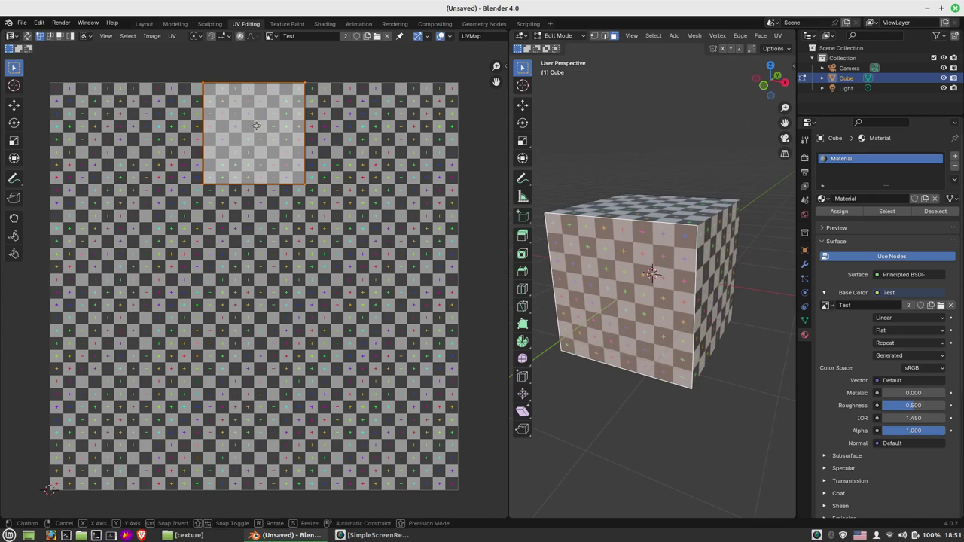
key("g")
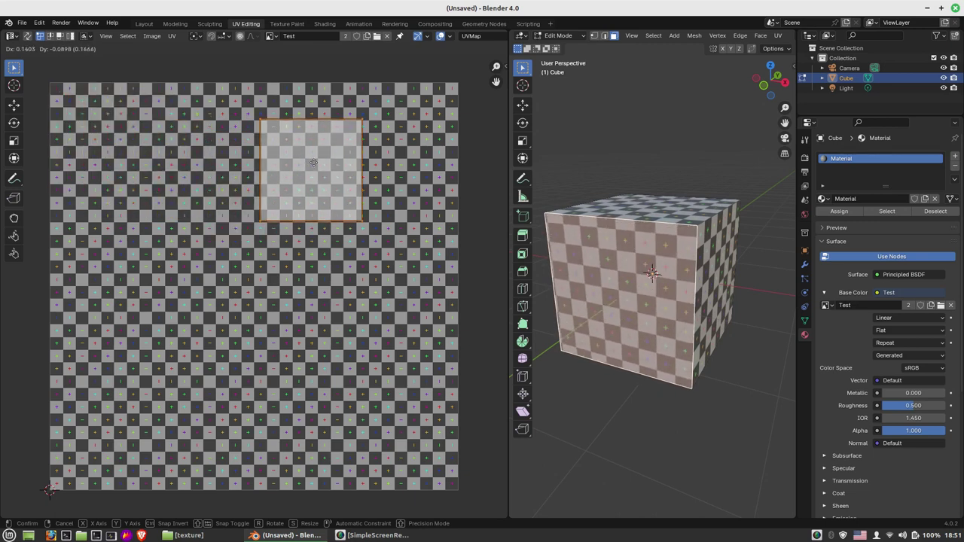
right_click(313, 164)
Step: Deselect the UV square and narrow the UV editor to enlarge the 3D view
middle_click_drag(613, 248, 561, 305)
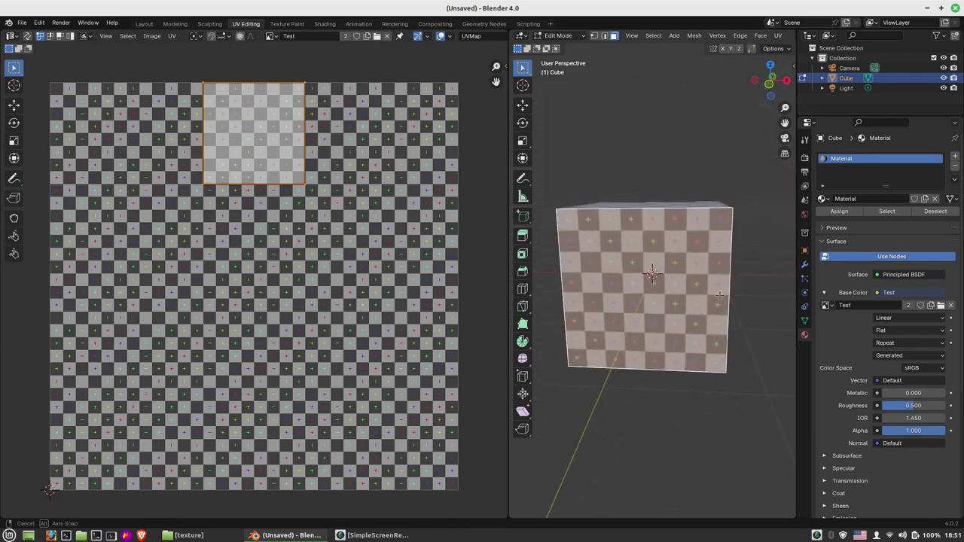
middle_click_drag(561, 305, 718, 309)
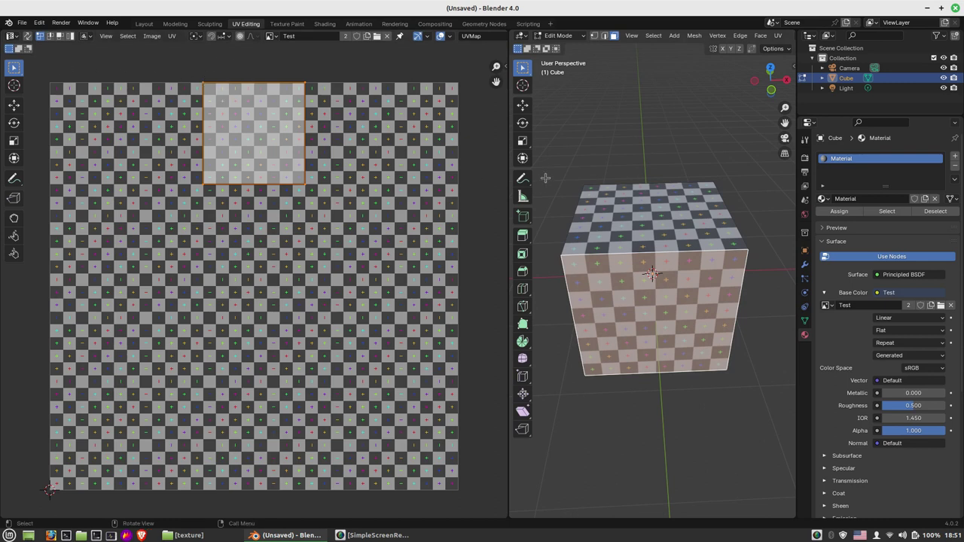
left_click(184, 84)
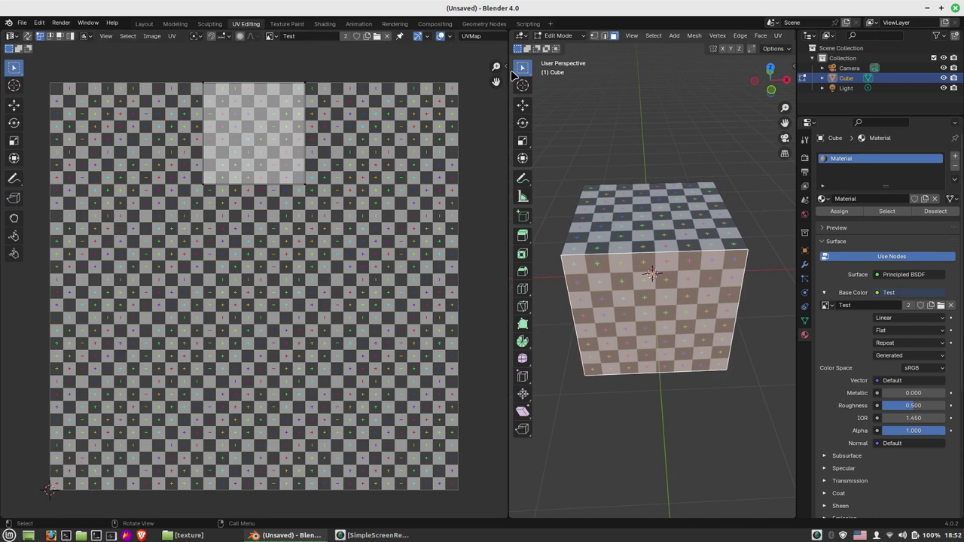
left_click_drag(509, 75, 376, 75)
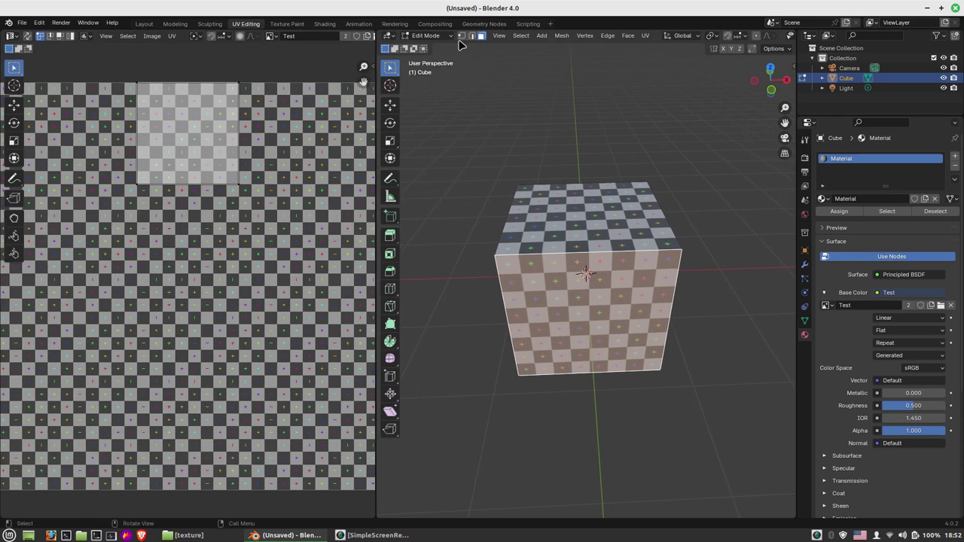
left_click(450, 37)
left_click(445, 46)
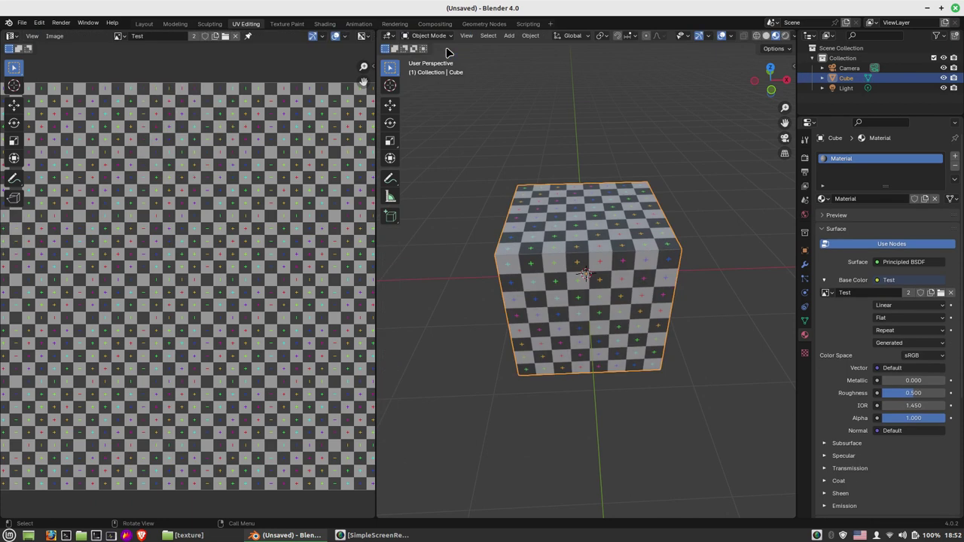
mouse_move(489, 270)
middle_mouse_down()
mouse_move(523, 251)
mouse_move(384, 41)
middle_mouse_up()
left_click(443, 40)
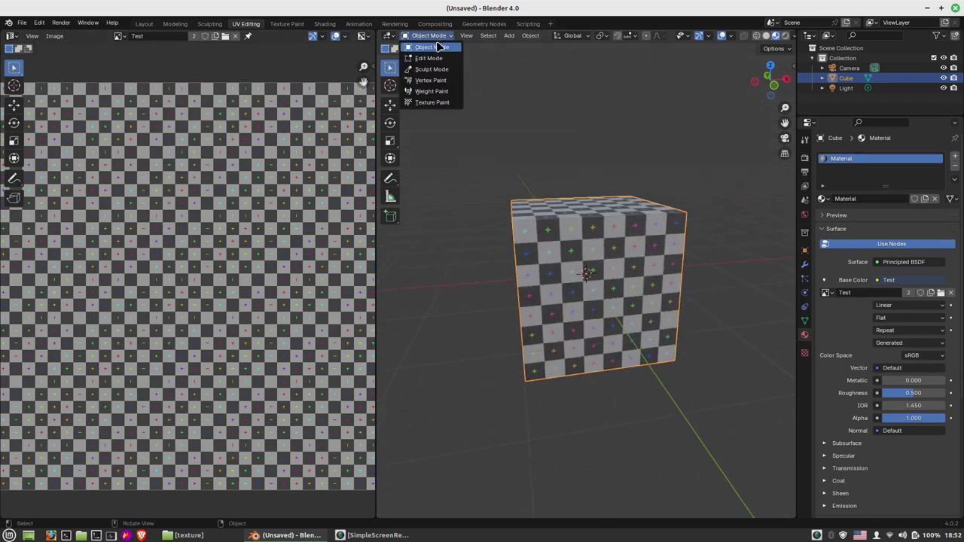
left_click(430, 60)
mouse_move(531, 175)
middle_mouse_down()
mouse_move(481, 183)
mouse_move(517, 164)
middle_mouse_up()
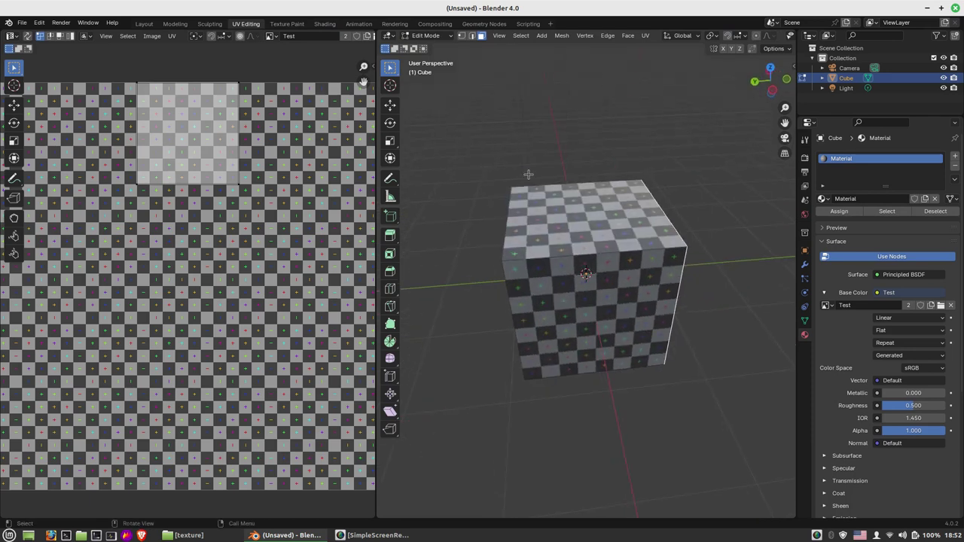
left_click(556, 217)
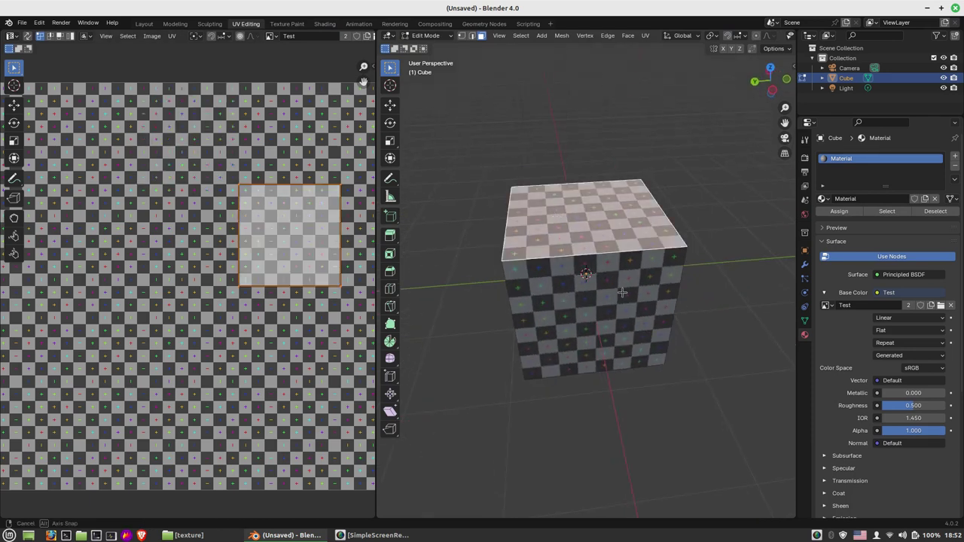
middle_click_drag(622, 292, 510, 285)
left_click(510, 286, "shift")
left_click(640, 296, "shift")
middle_click_drag(641, 295, 602, 301)
left_click(558, 301, "shift")
left_click(587, 339, "shift")
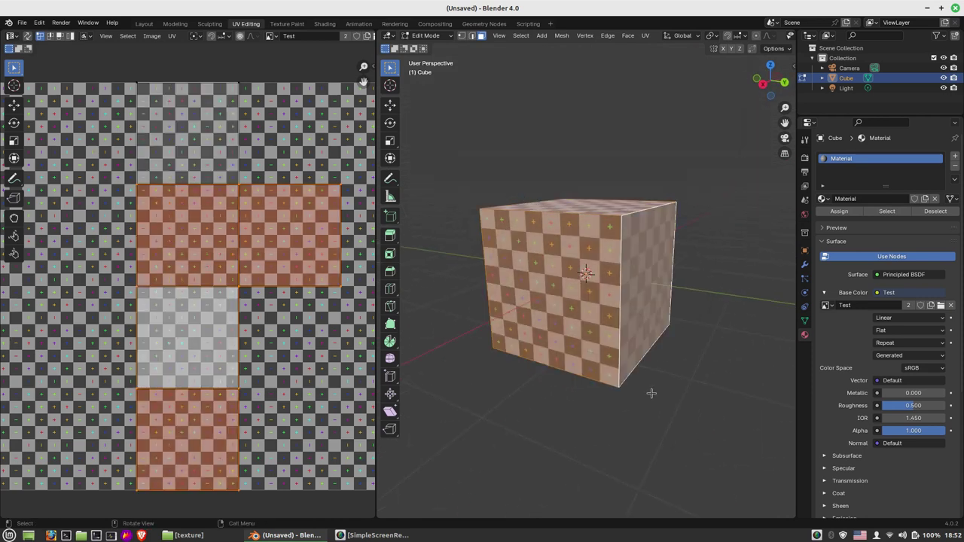
middle_click_drag(652, 389, 578, 272)
left_click(578, 272, "shift")
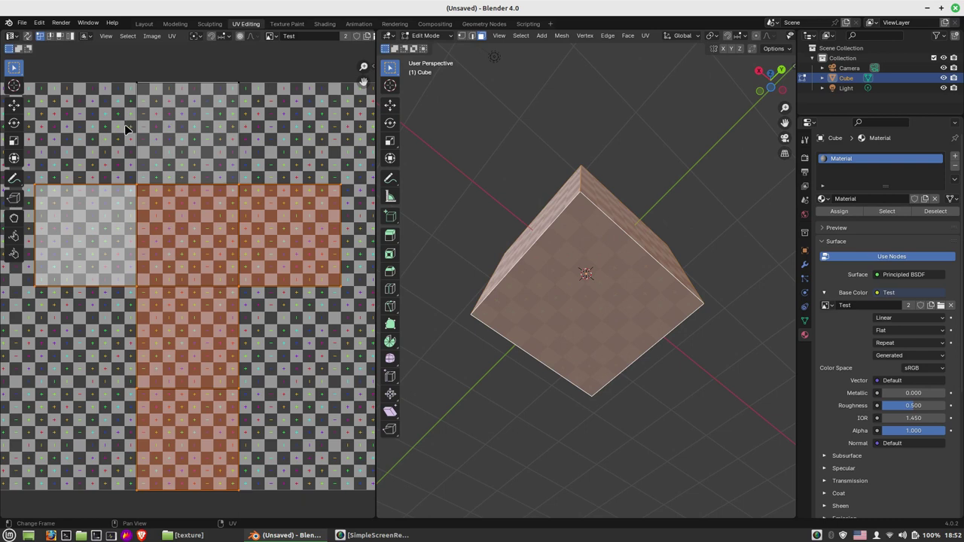
middle_click_drag(524, 257, 507, 152)
left_click(506, 152)
scroll(554, 239, "down", 1)
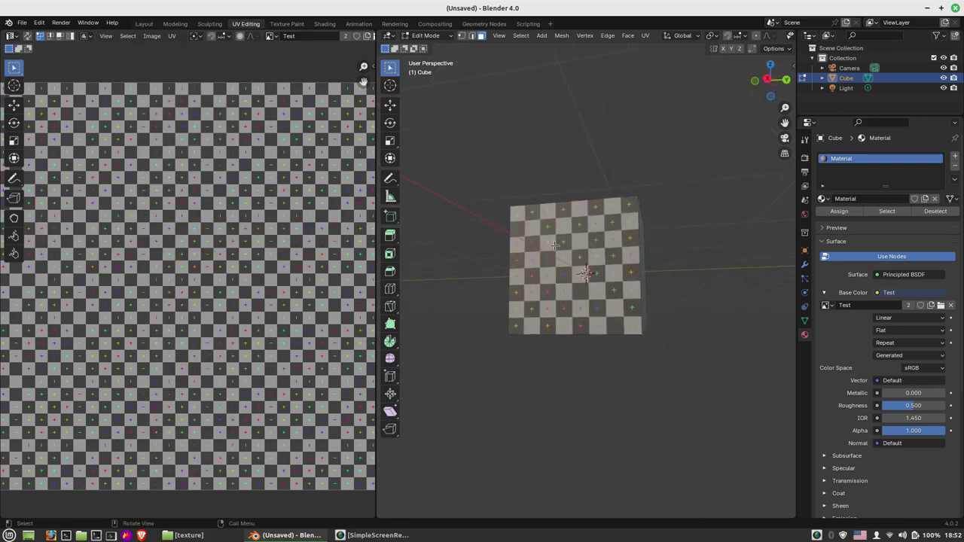
scroll(555, 240, "up", 2)
key("a")
scroll(522, 210, "down", 1)
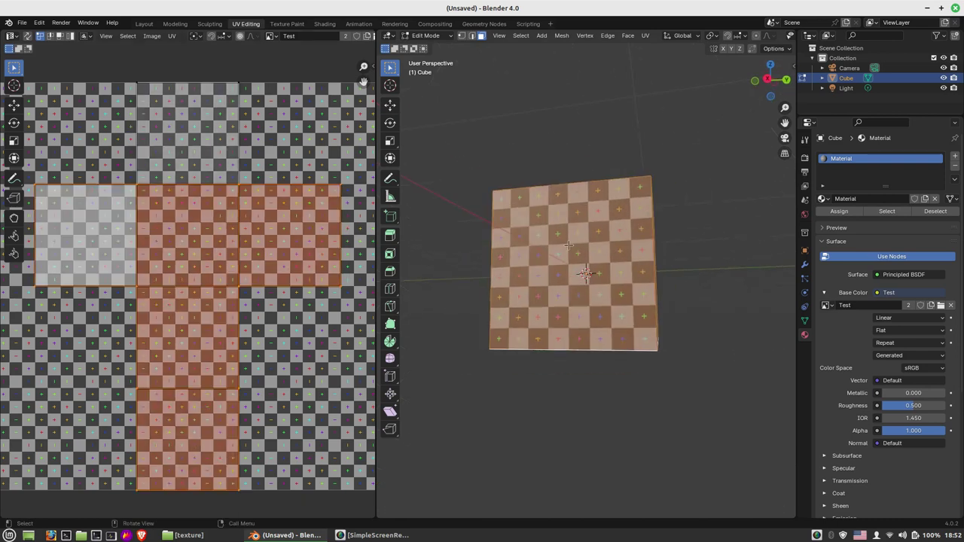
scroll(569, 242, "down", 2)
scroll(569, 242, "down", 2)
scroll(569, 243, "up", 3)
scroll(568, 242, "up", 1)
scroll(568, 243, "up", 2)
mouse_move(561, 234)
middle_mouse_down()
mouse_move(658, 281)
mouse_move(528, 259)
mouse_move(497, 271)
mouse_move(479, 180)
middle_mouse_up()
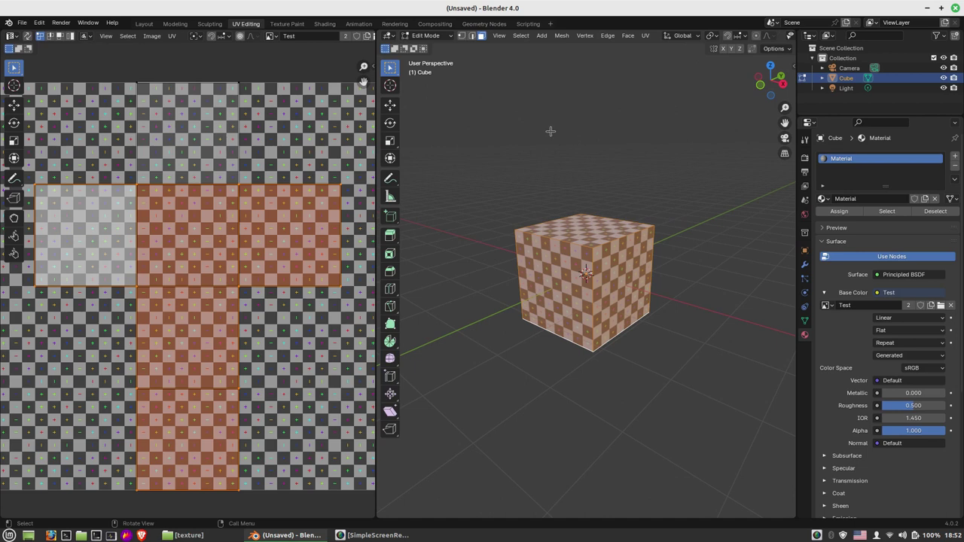
left_click(513, 184)
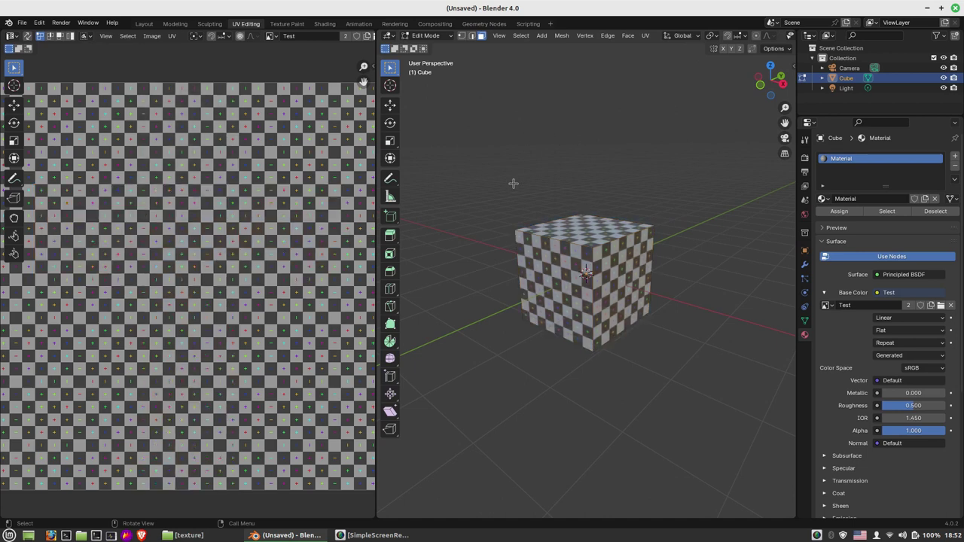
left_click(559, 241)
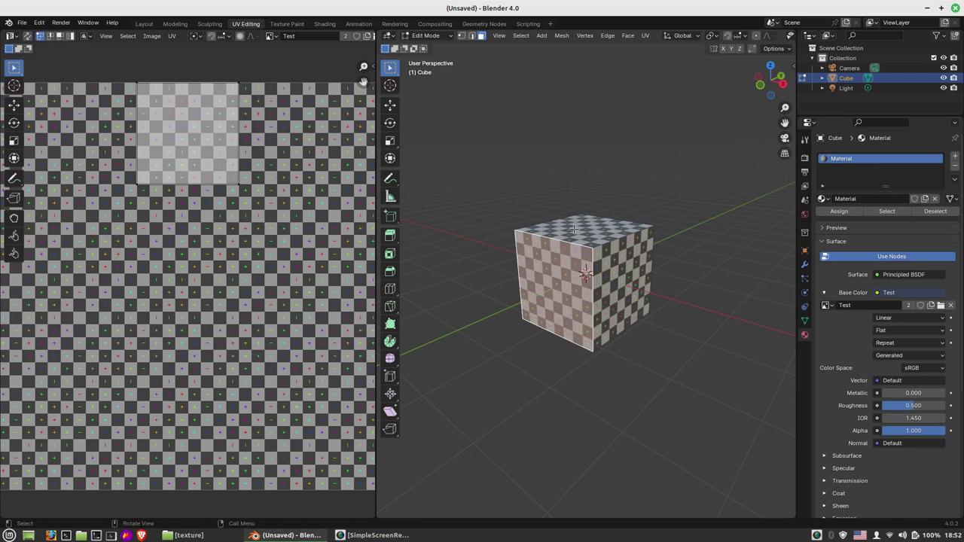
key("a")
mouse_move(482, 225)
middle_mouse_down()
mouse_move(643, 183)
mouse_move(554, 133)
mouse_move(700, 210)
middle_mouse_up()
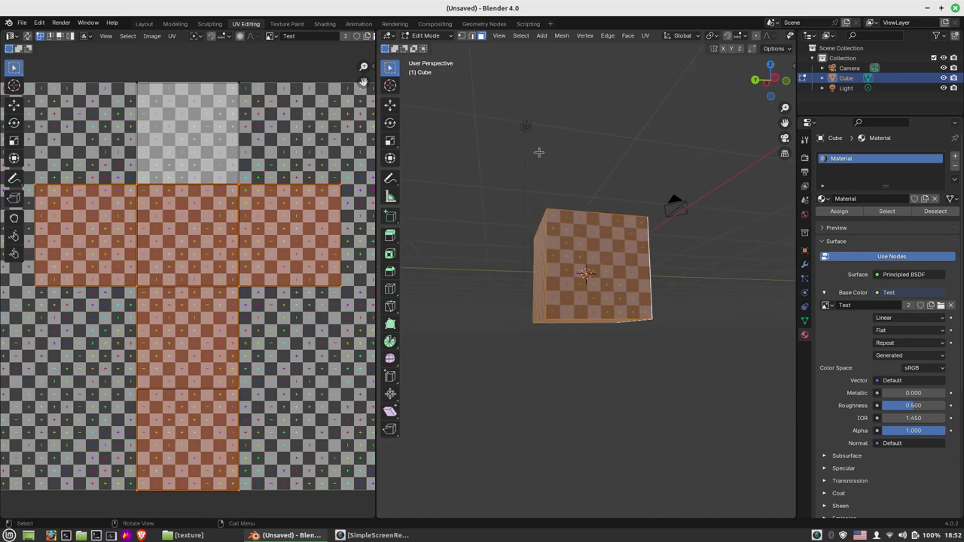
key("alt+a")
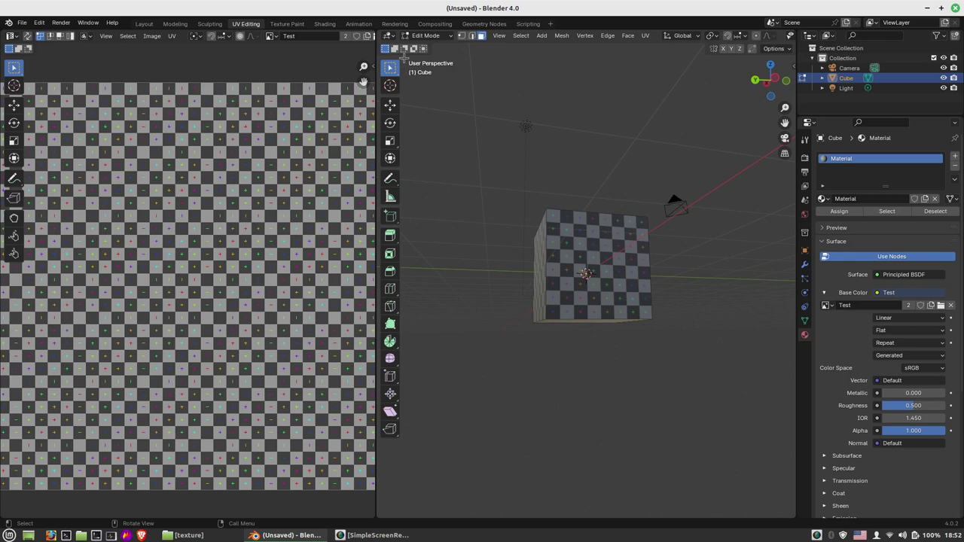
left_click(427, 35)
left_click(426, 49)
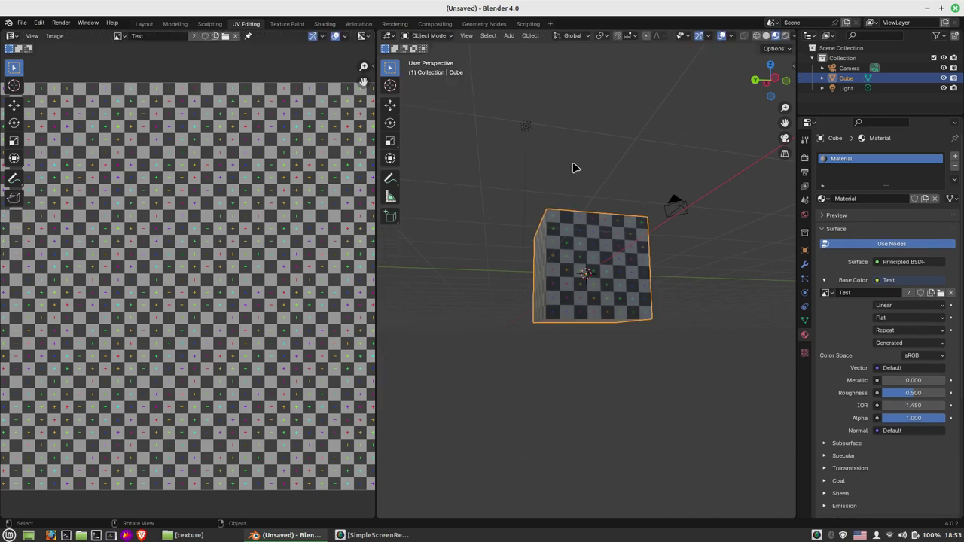
key("a")
key("s")
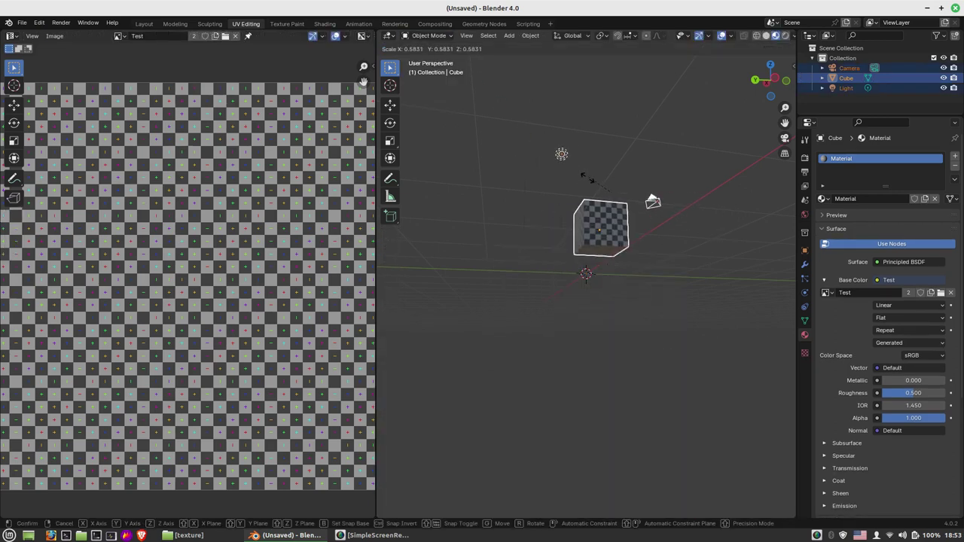
key("Escape")
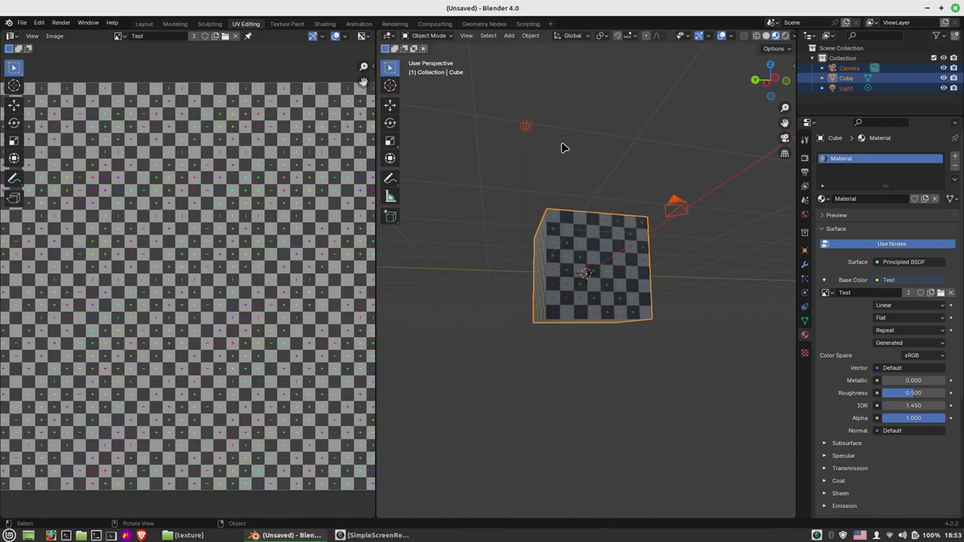
left_click(571, 163)
left_click(430, 36)
left_click(422, 58)
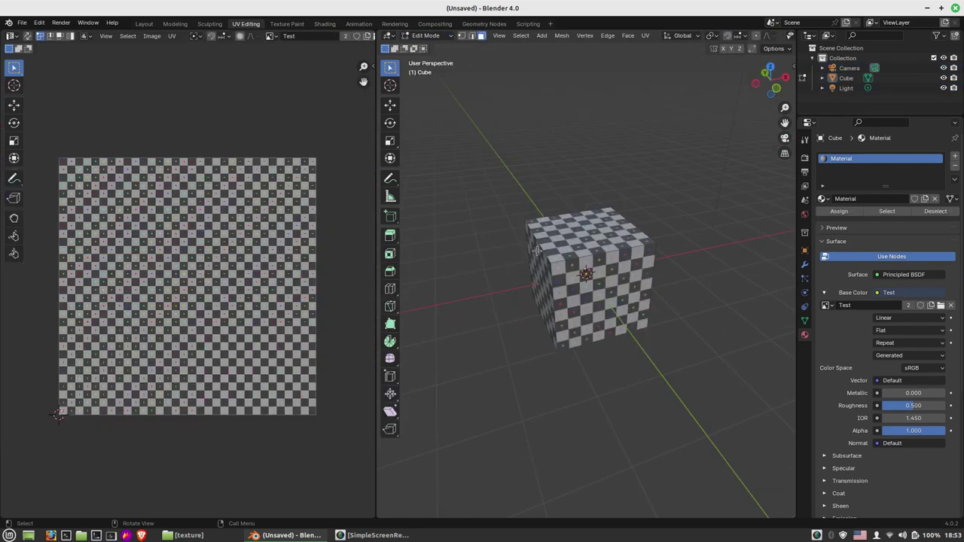
key("a")
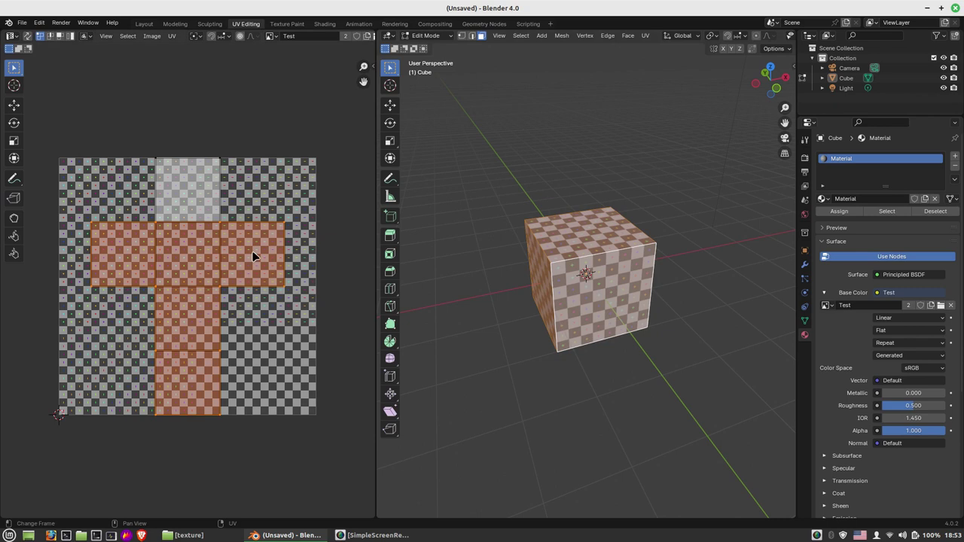
middle_click_drag(490, 265, 527, 260)
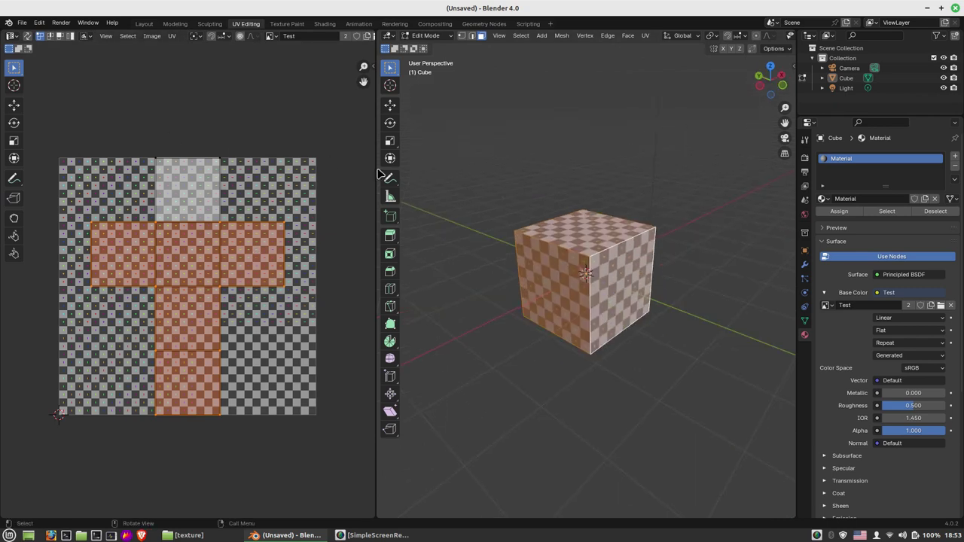
left_click_drag(376, 169, 472, 169)
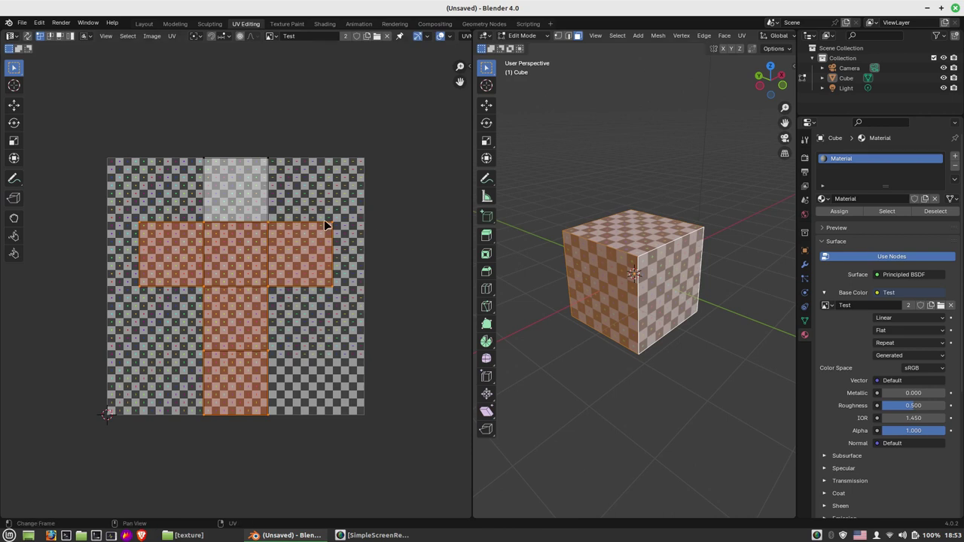
key("s")
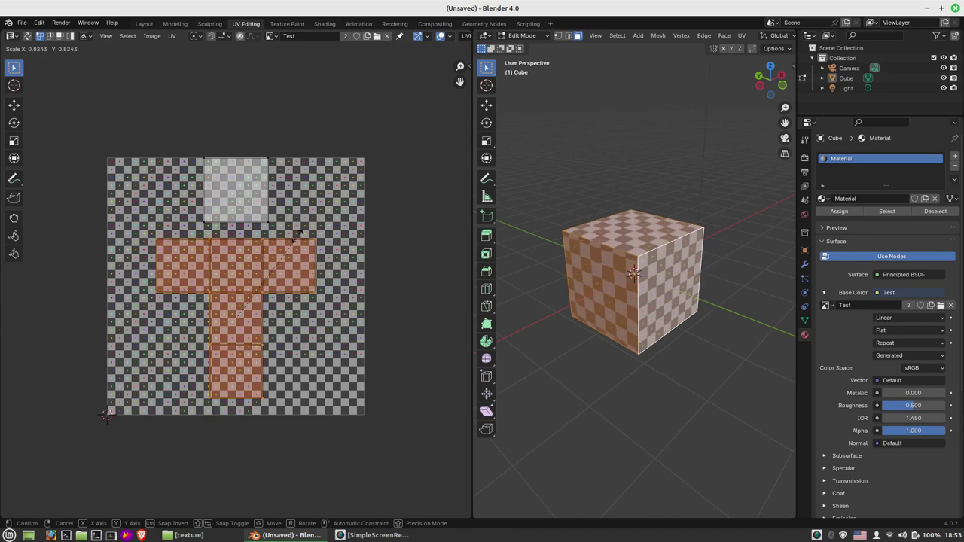
right_click(292, 247)
left_click(71, 123)
left_click_drag(71, 121, 406, 490)
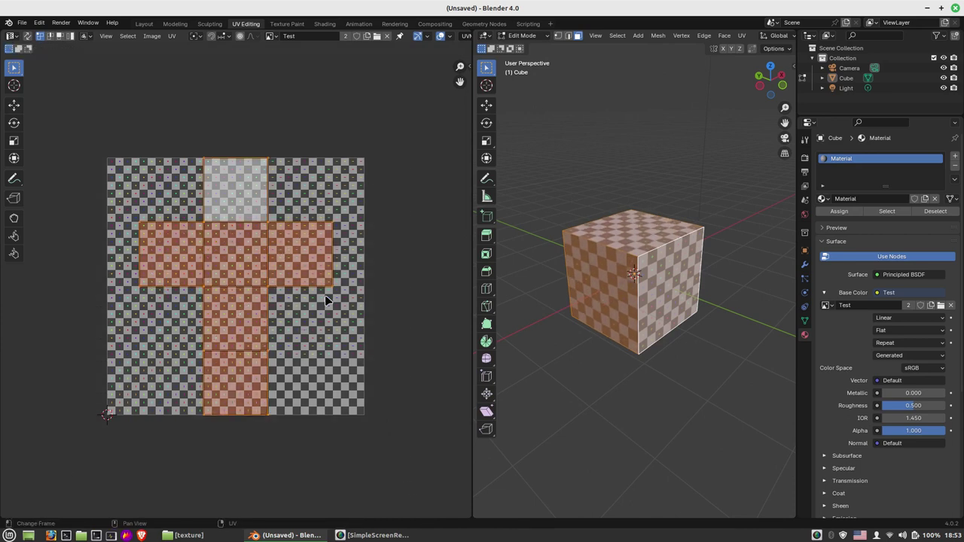
left_click(243, 142)
left_click_drag(75, 118, 419, 453)
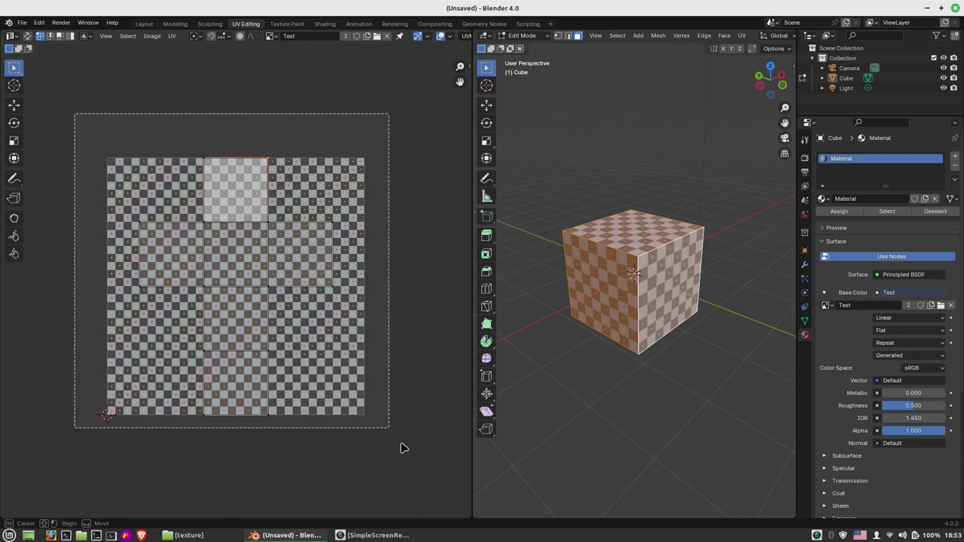
left_click(366, 376)
key("a")
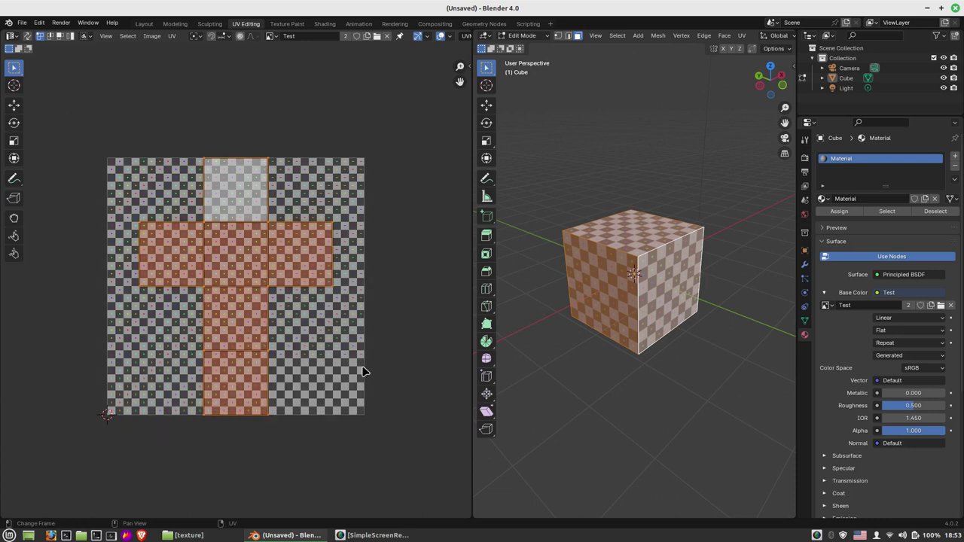
left_click(262, 208)
key("a")
key("g")
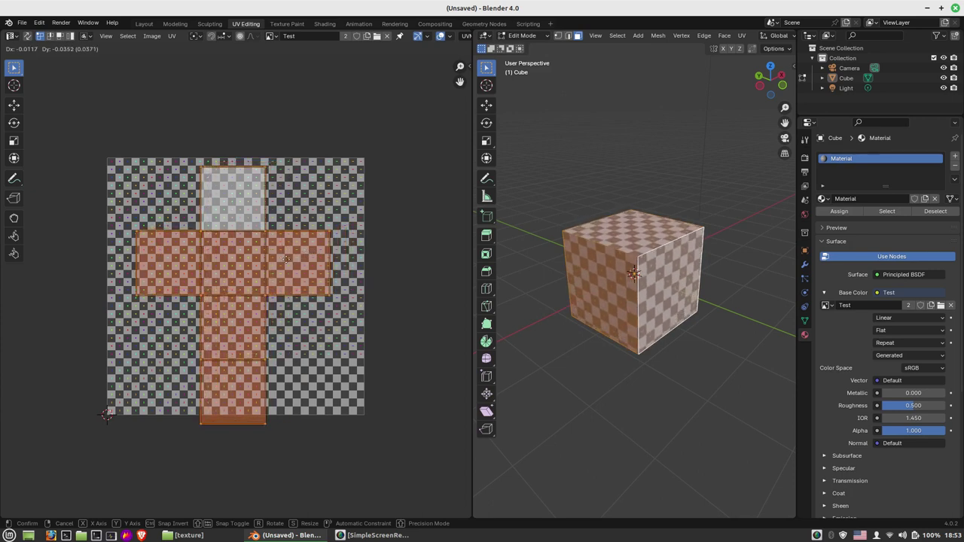
left_click(275, 247)
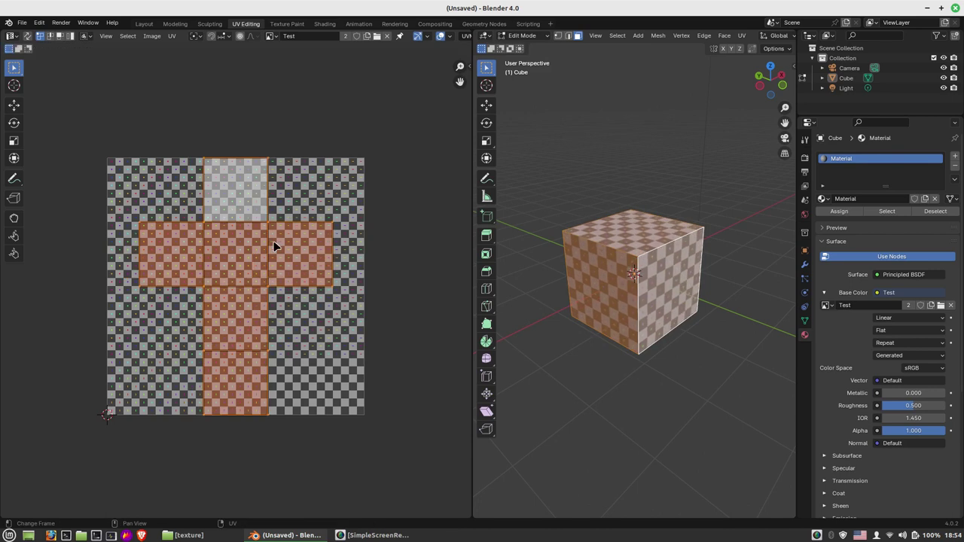
key("s")
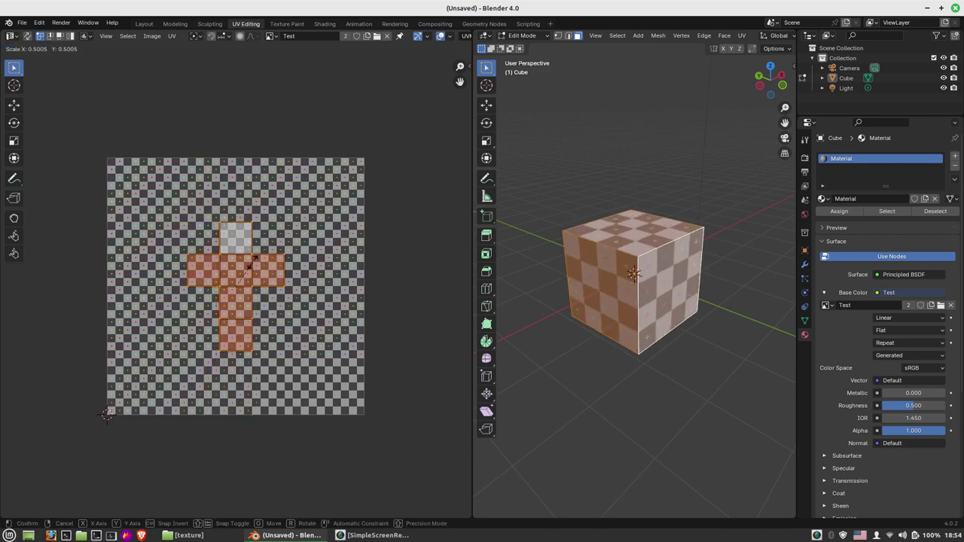
left_click(252, 261)
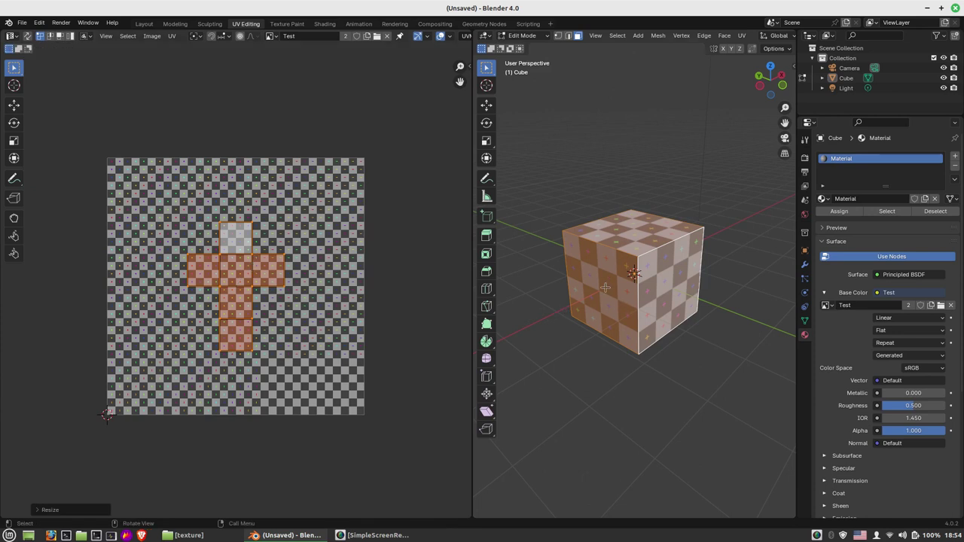
middle_click_drag(604, 276, 628, 275)
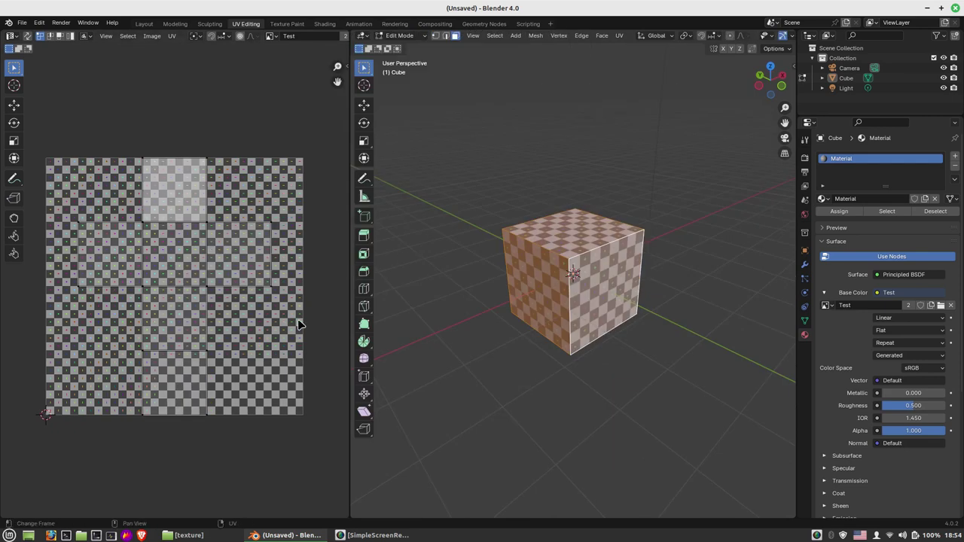
Step: Box-select the cross-shaped UV faces, zoom the UV editor, then clear the face selection
left_click(142, 159)
left_click_drag(55, 144, 299, 420)
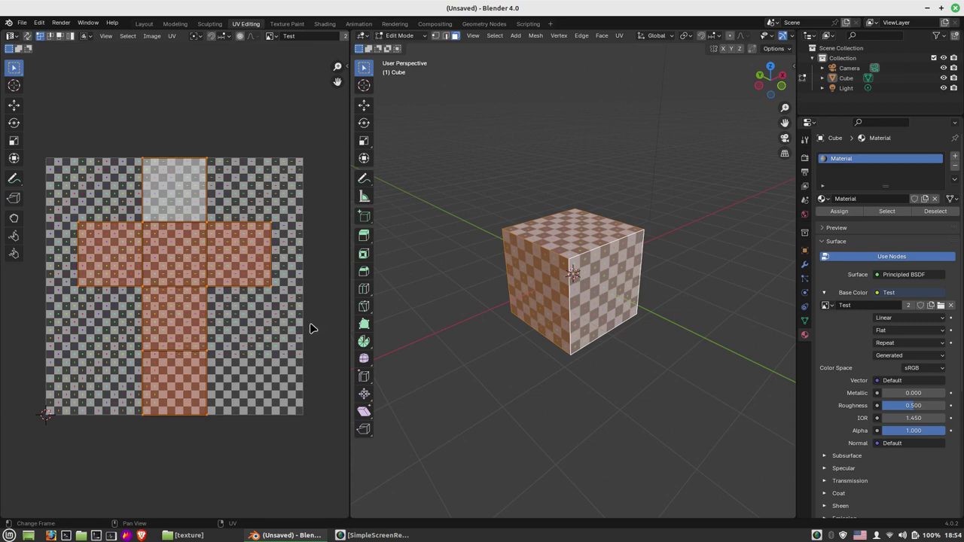
scroll(563, 296, "up", 2)
scroll(563, 296, "up", 3)
scroll(542, 305, "down", 1)
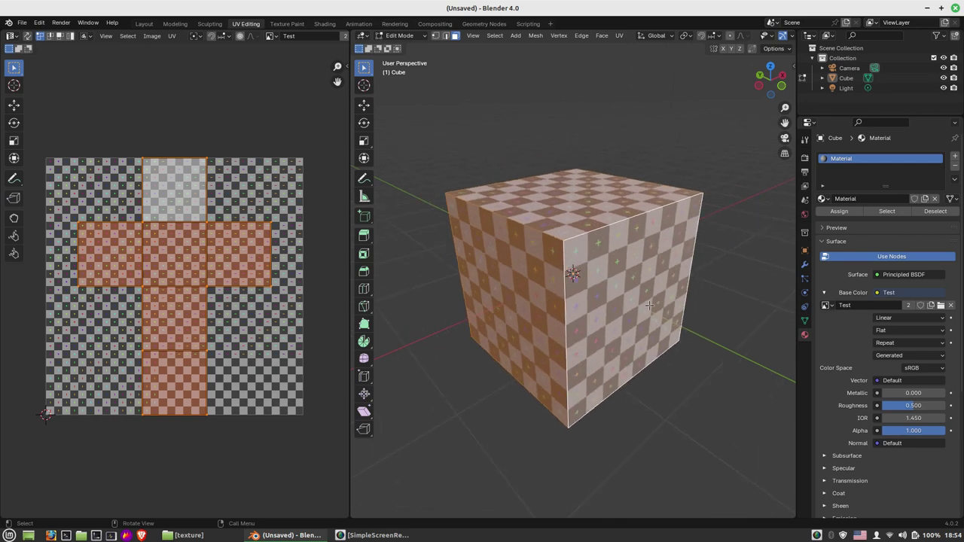
left_click(461, 122)
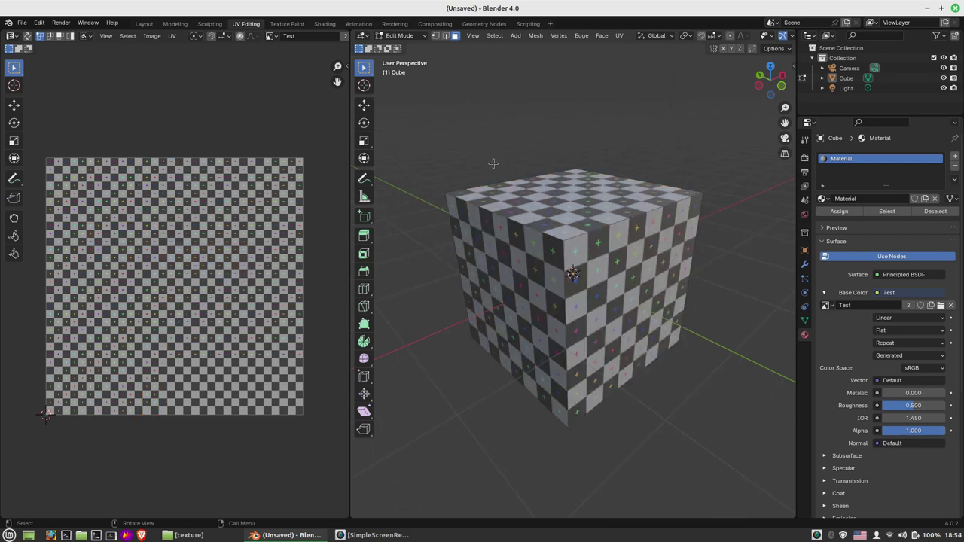
Step: Select all faces and re-map the cube's UVs with Project from View
mouse_move(662, 310)
middle_mouse_down()
mouse_move(574, 270)
mouse_move(621, 296)
mouse_move(594, 327)
mouse_move(525, 289)
mouse_move(576, 311)
middle_mouse_up()
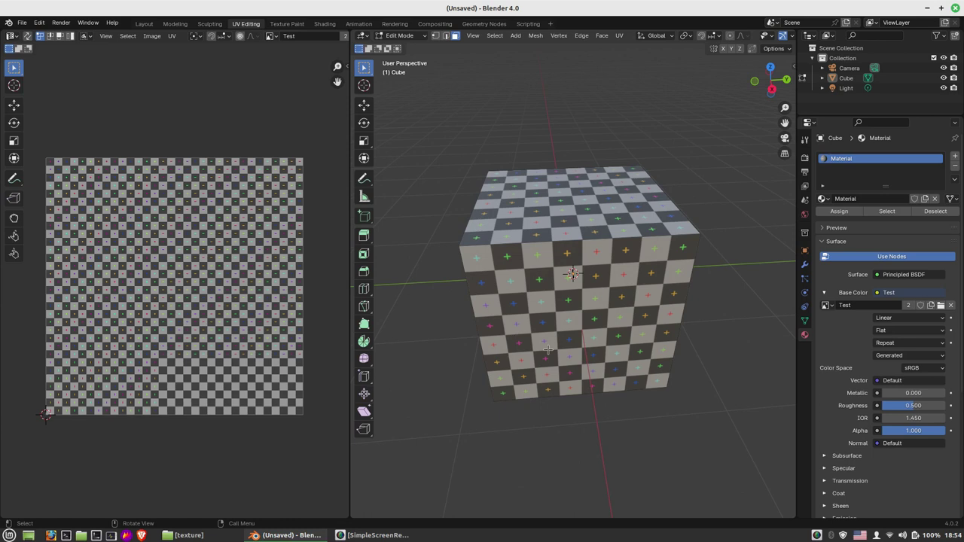
middle_click_drag(533, 318, 595, 98)
left_click(619, 36)
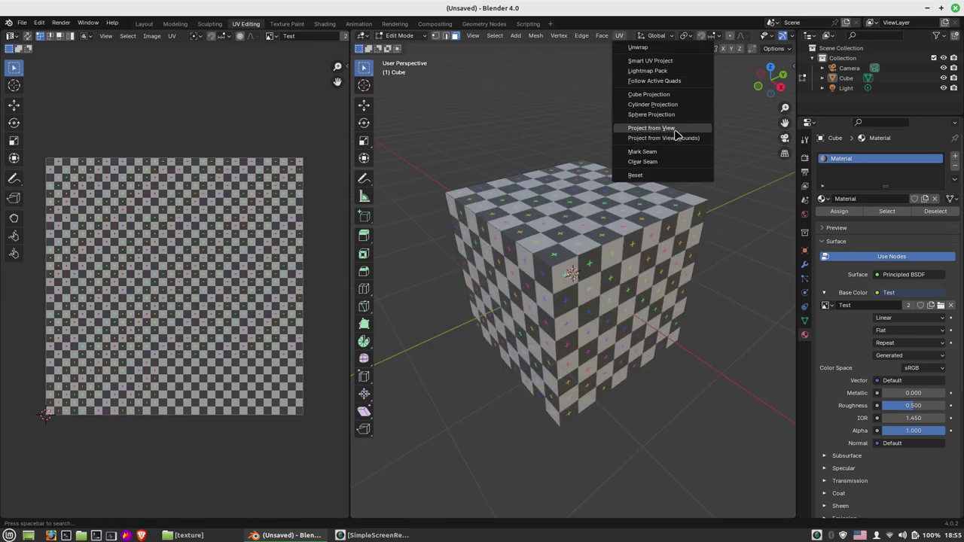
left_click(674, 130)
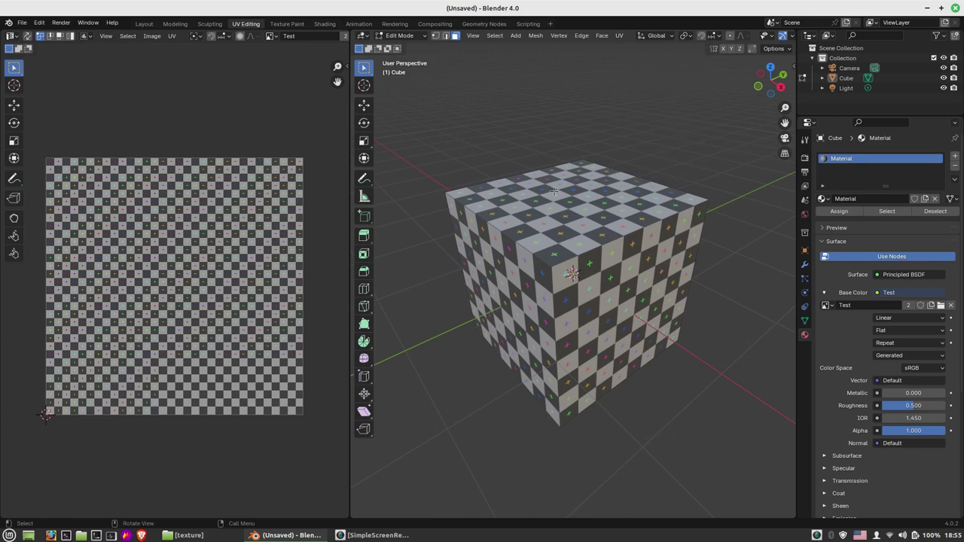
key("a")
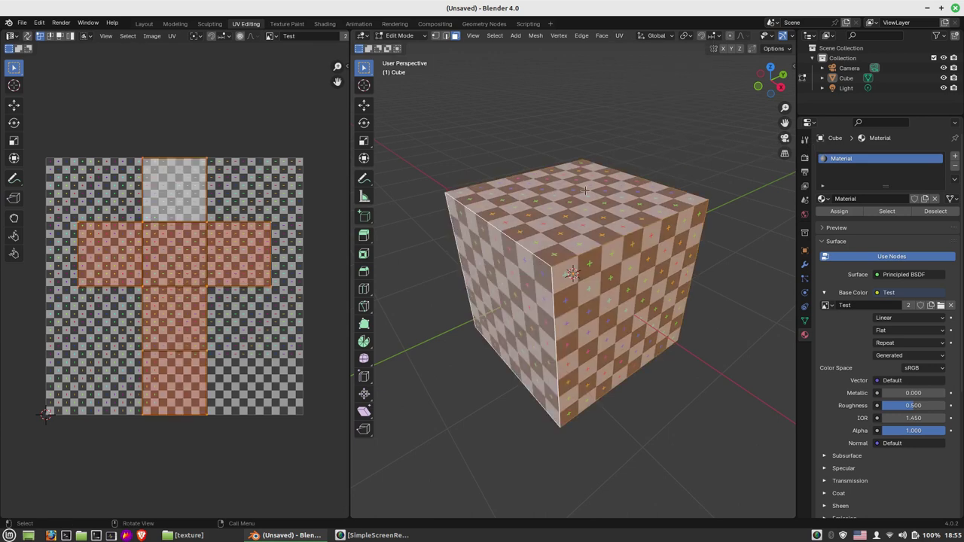
left_click(619, 35)
left_click(664, 129)
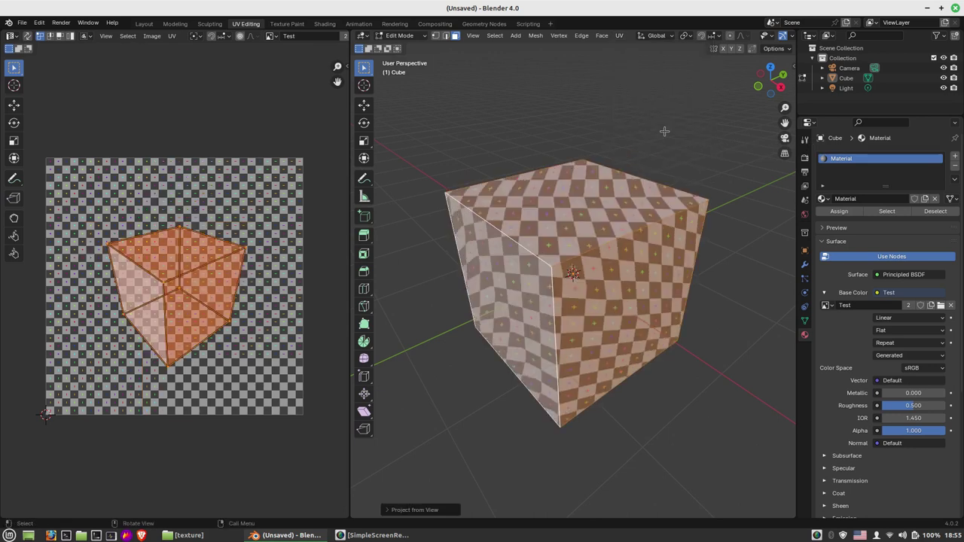
Step: Widen the UV editor, orbit the cube, and zoom in to select the top-right UV vertex
middle_click_drag(462, 319, 632, 253)
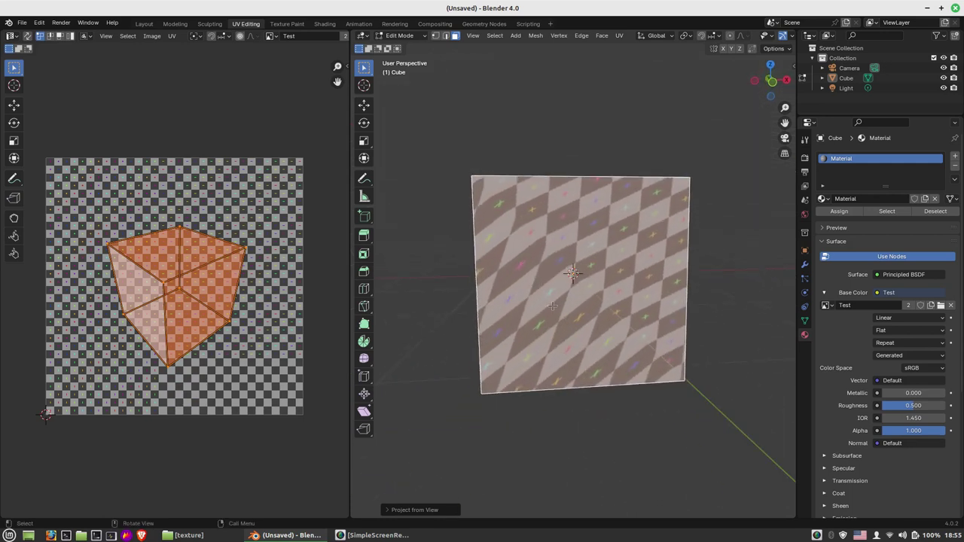
middle_click_drag(554, 306, 336, 279)
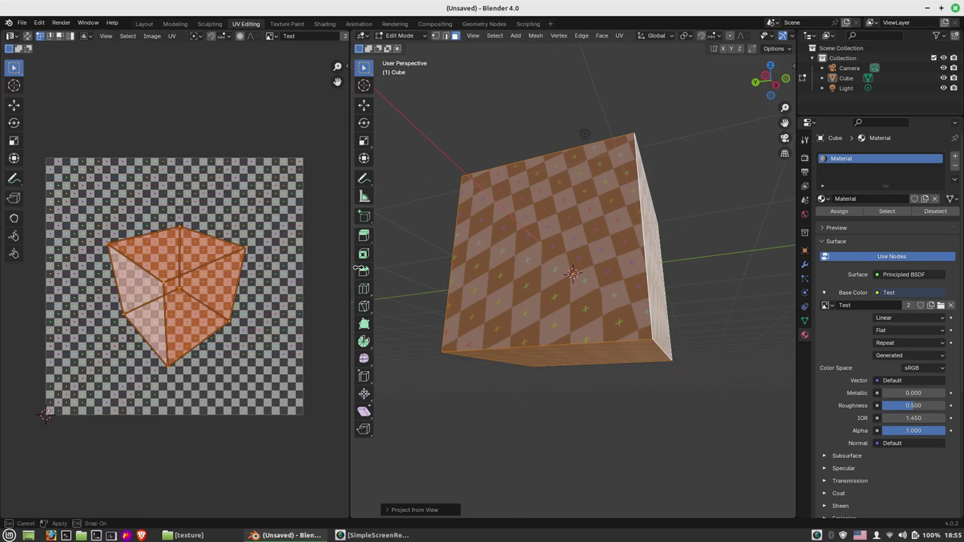
left_click_drag(350, 267, 467, 267)
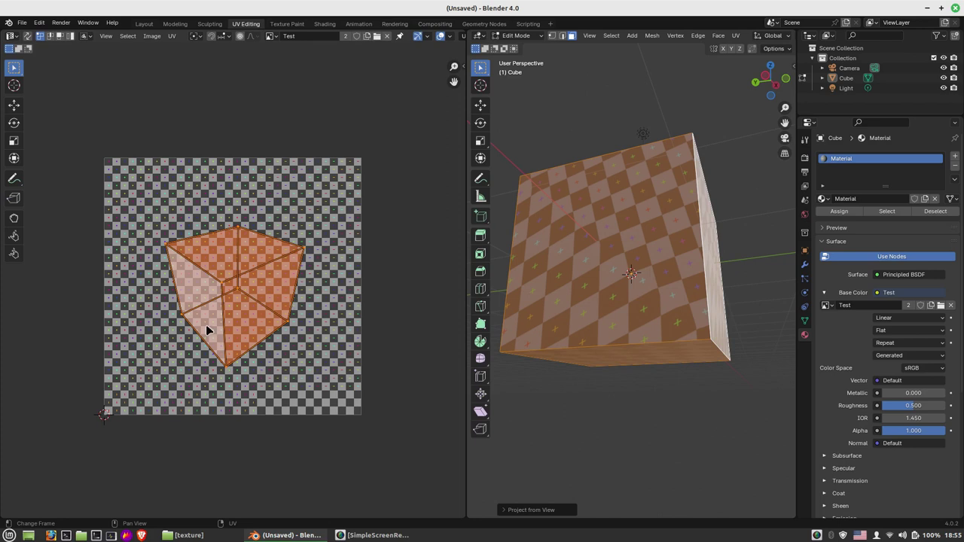
middle_click_drag(625, 238, 575, 309)
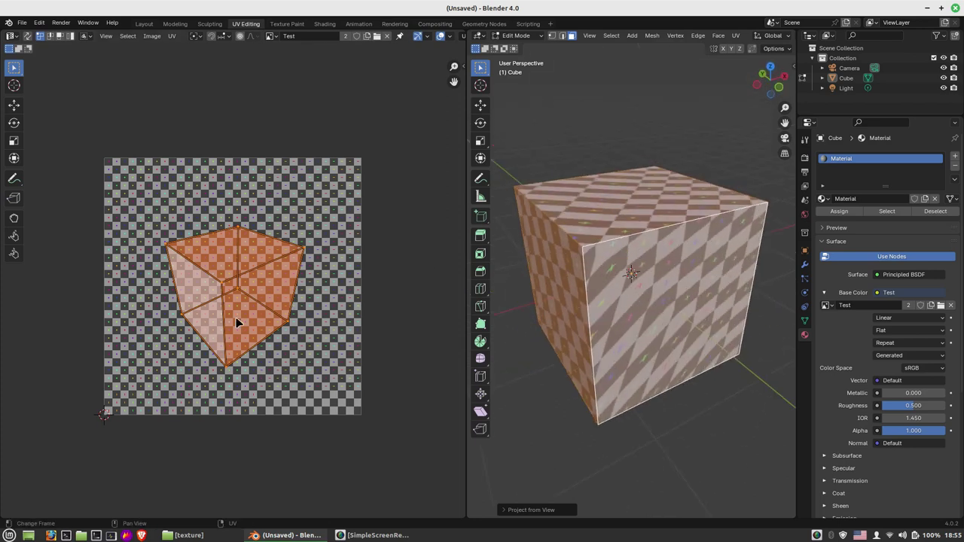
middle_click_drag(575, 309, 422, 317)
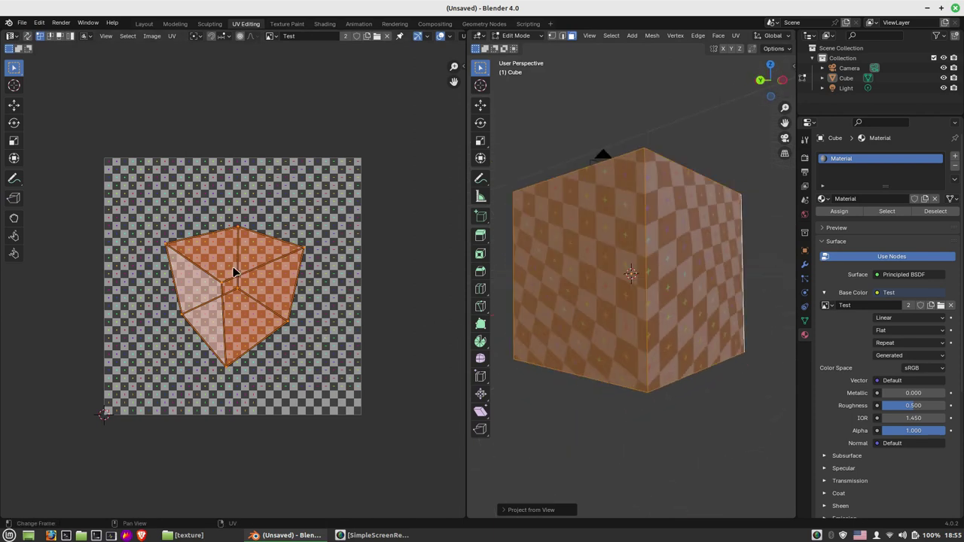
left_click(143, 195)
scroll(216, 292, "up", 2)
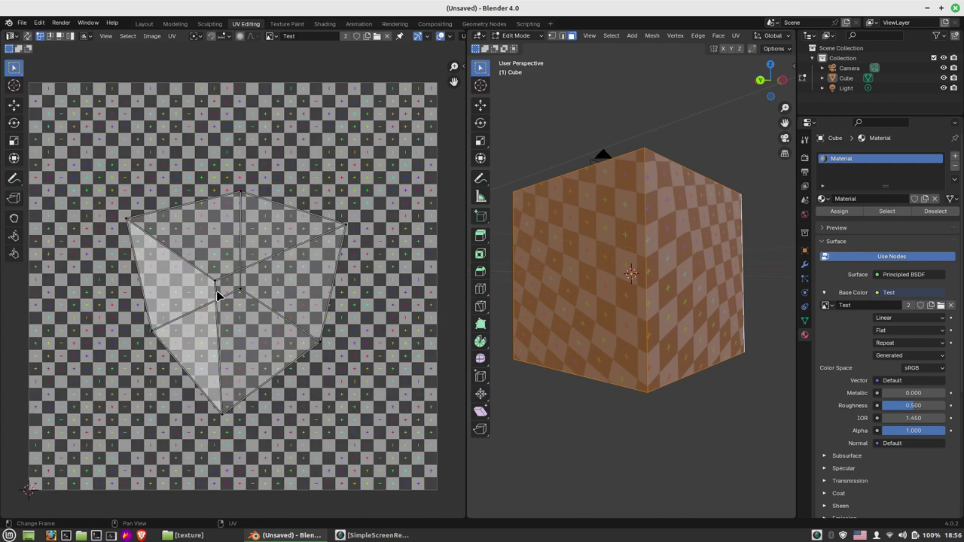
scroll(217, 295, "up", 1)
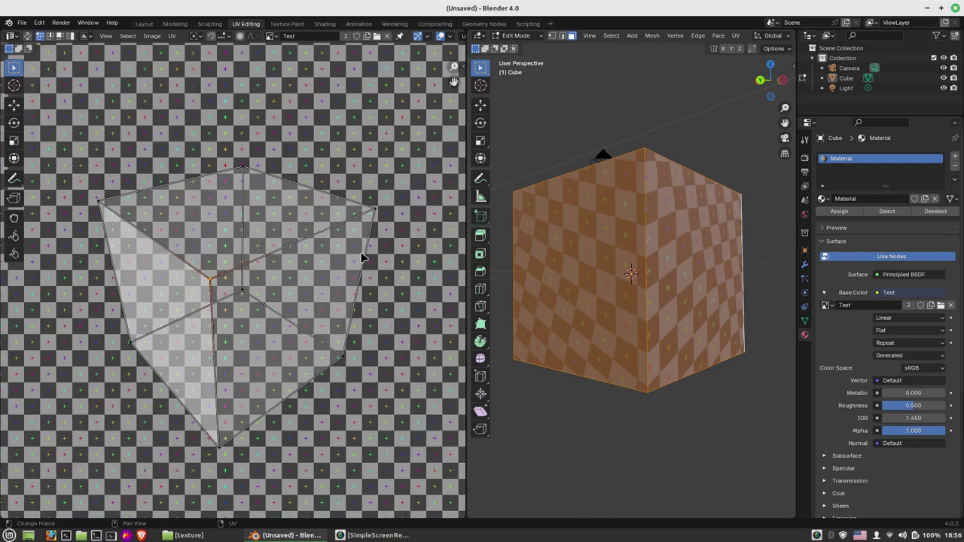
left_click(370, 214)
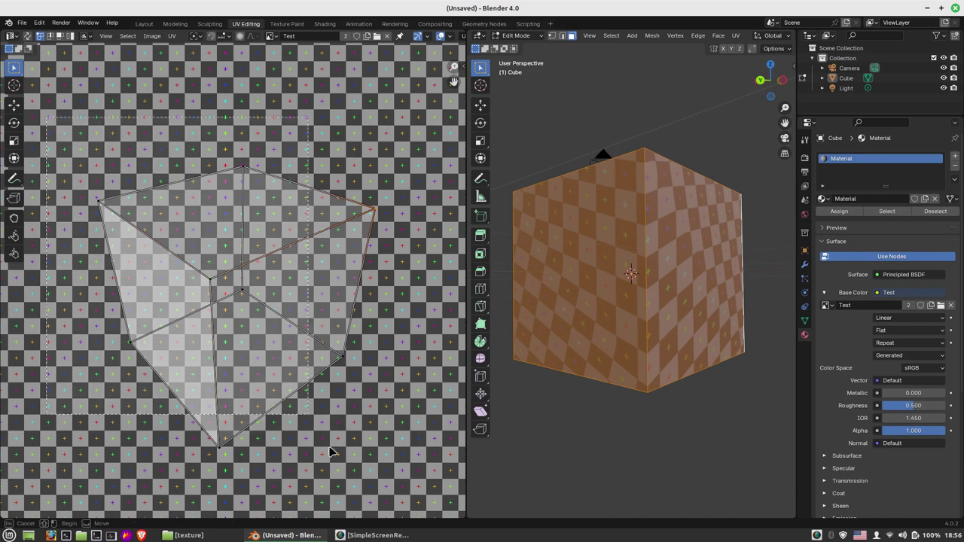
Step: Select all faces and apply Cube Projection to the cube's UVs
key("a")
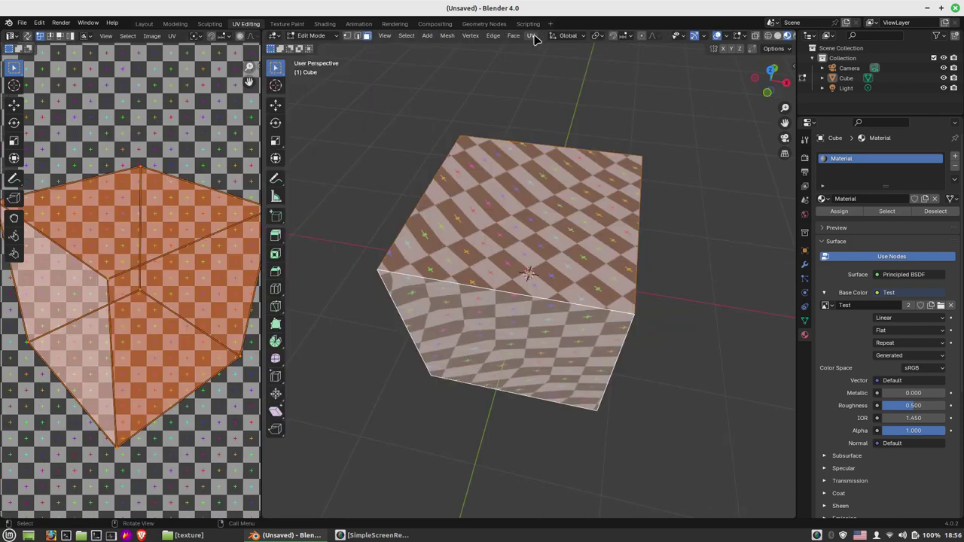
left_click(531, 35)
left_click(561, 95)
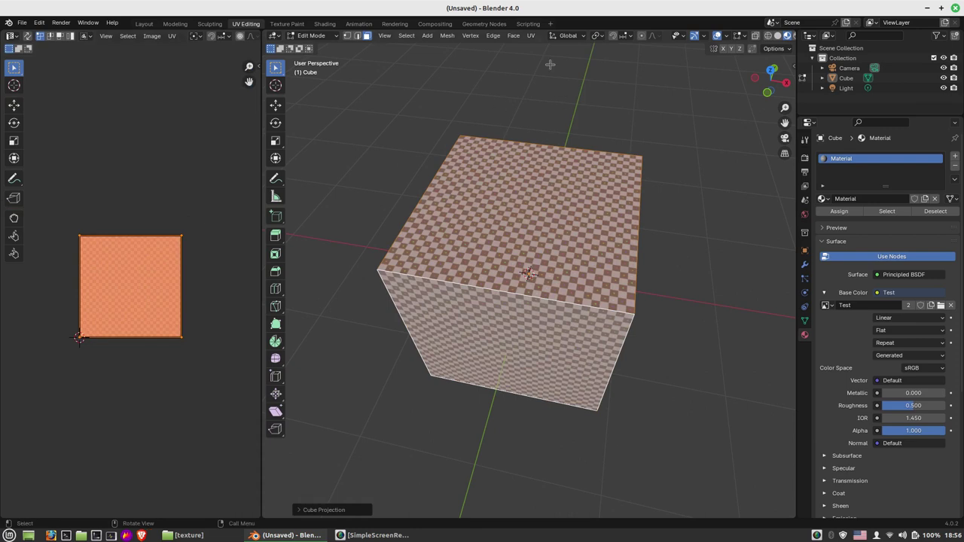
scroll(470, 276, "up", 2)
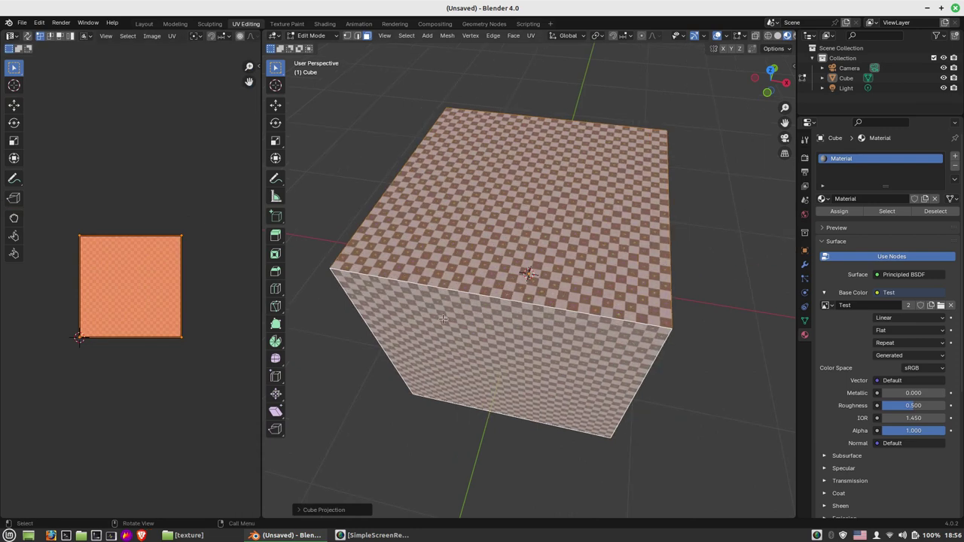
middle_click_drag(476, 296, 423, 235)
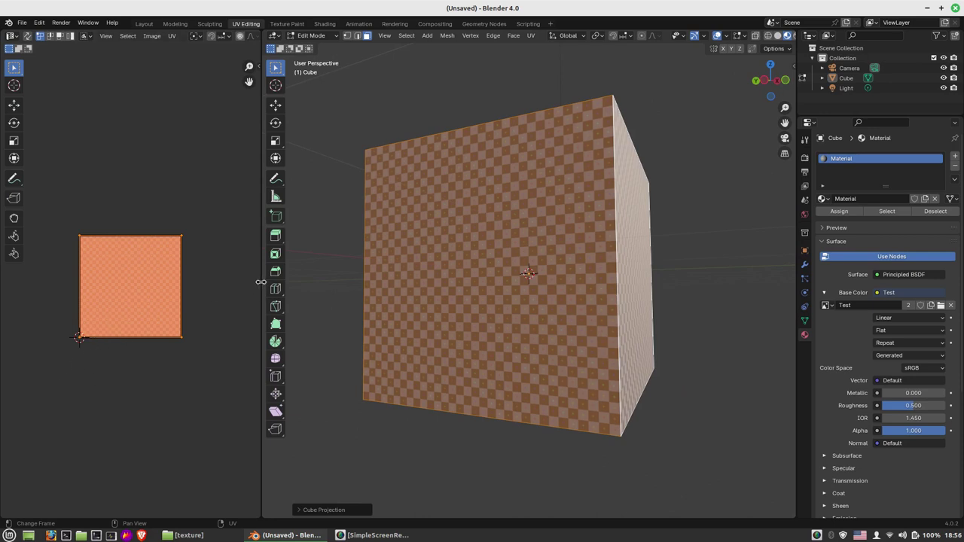
Step: Widen the UV editor and orbit the cube to inspect the evenly stacked checker faces
left_click_drag(260, 282, 461, 281)
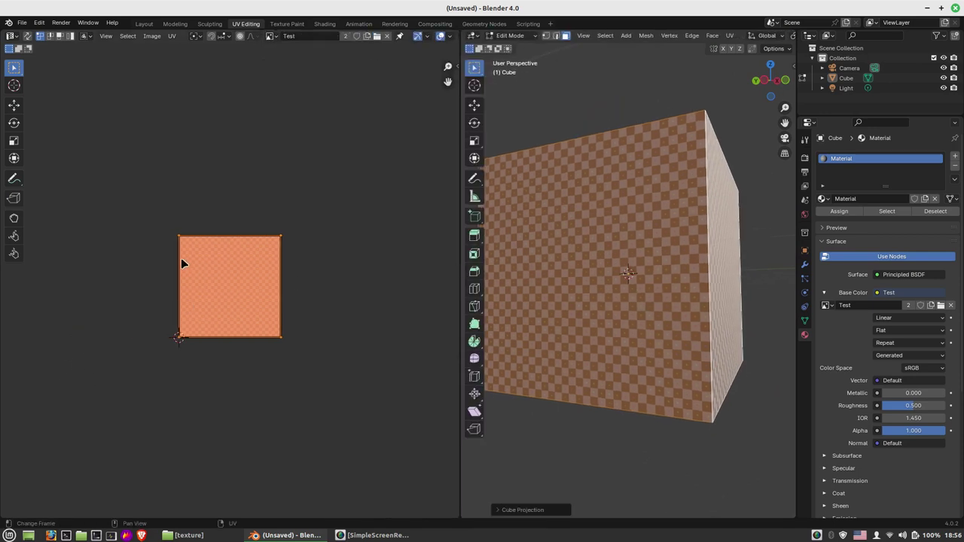
middle_click_drag(638, 237, 371, 291)
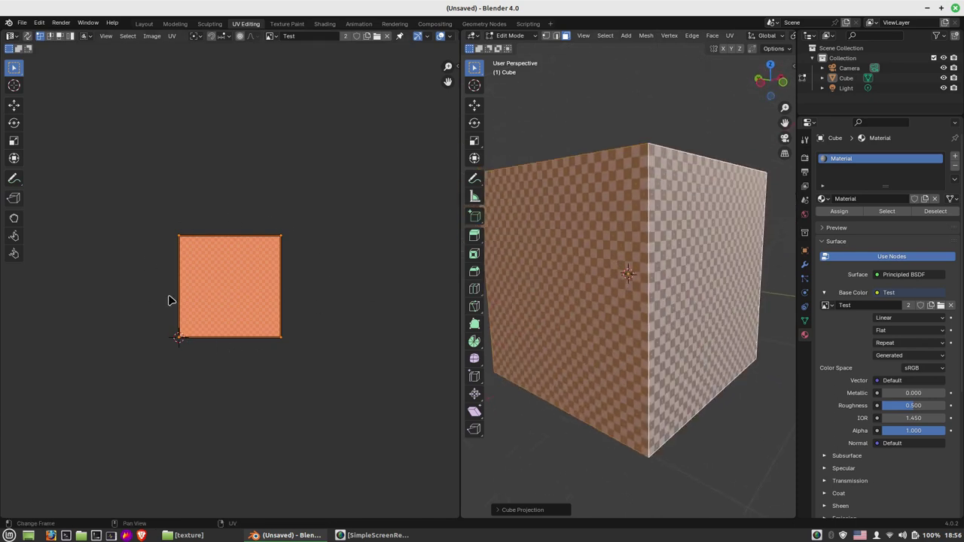
scroll(216, 293, "up", 3)
middle_click_drag(646, 299, 600, 310)
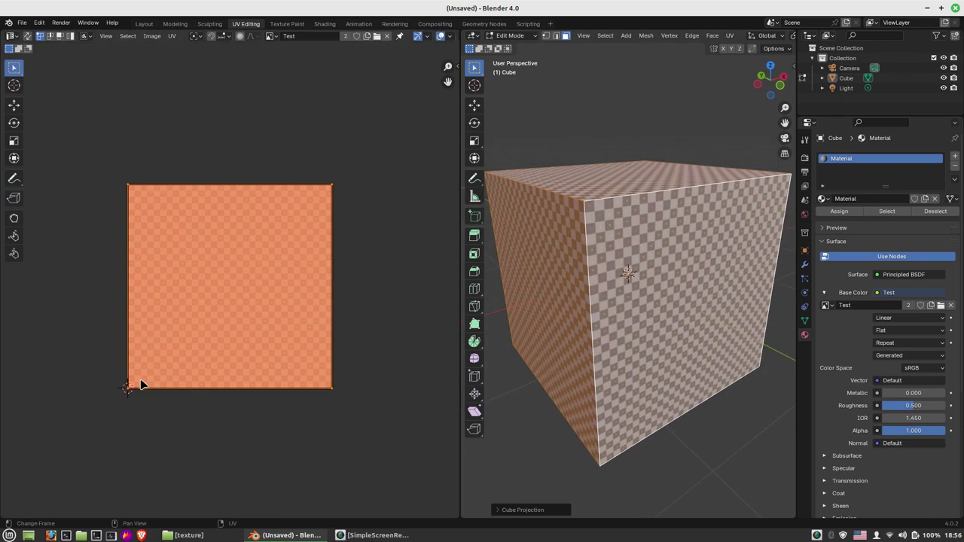
left_click(420, 208)
mouse_move(653, 316)
middle_mouse_down()
mouse_move(549, 310)
mouse_move(619, 302)
middle_mouse_up()
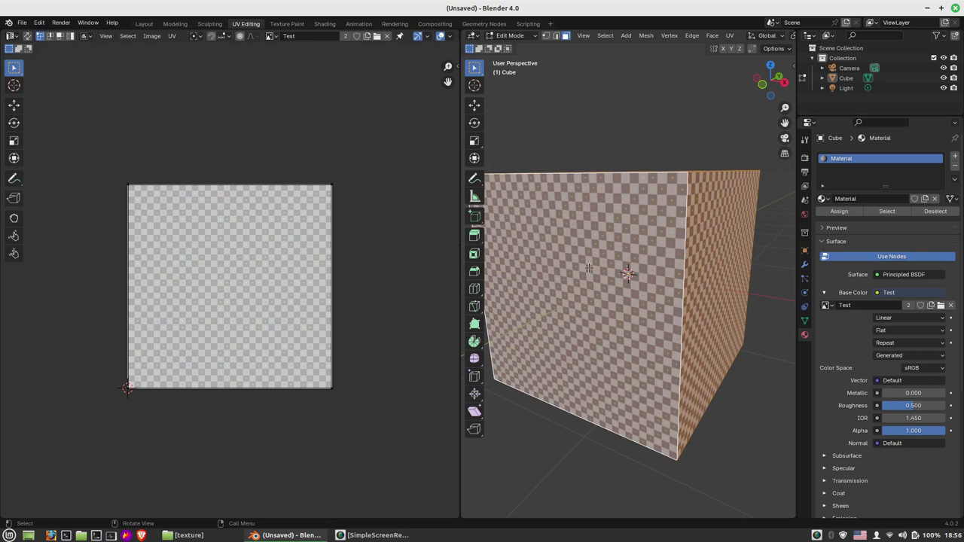
middle_click_drag(588, 268, 620, 273)
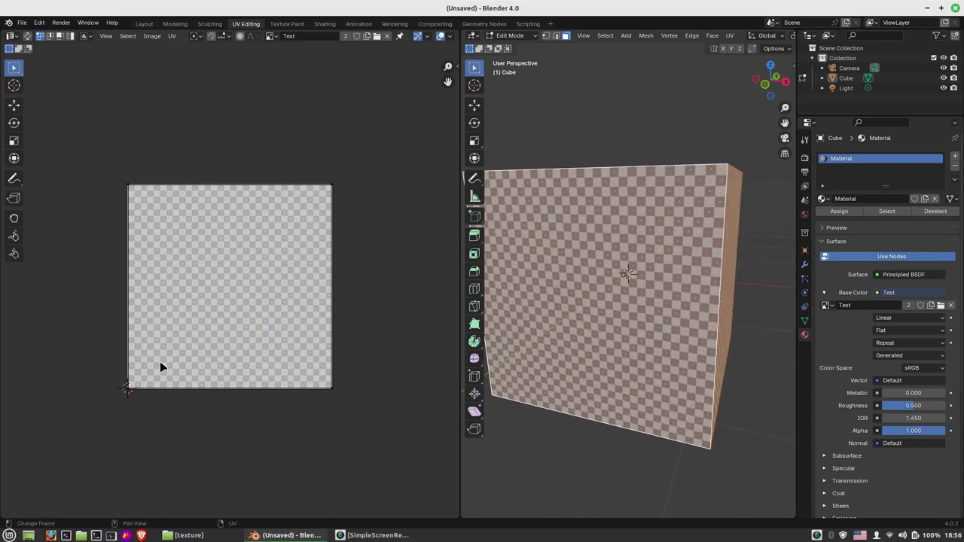
left_click(730, 36)
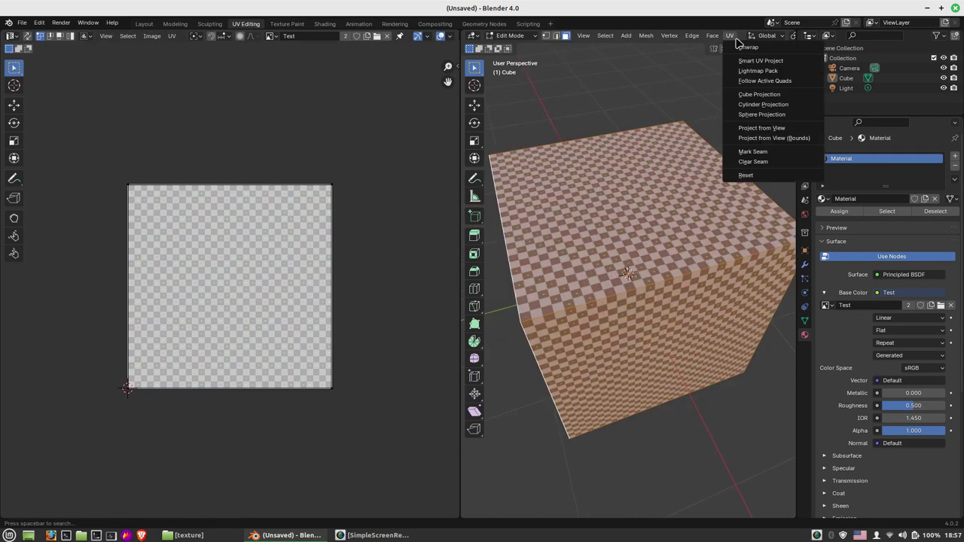
Step: Run Smart UV Project with Island Margin raised to 0.100
left_click(768, 64)
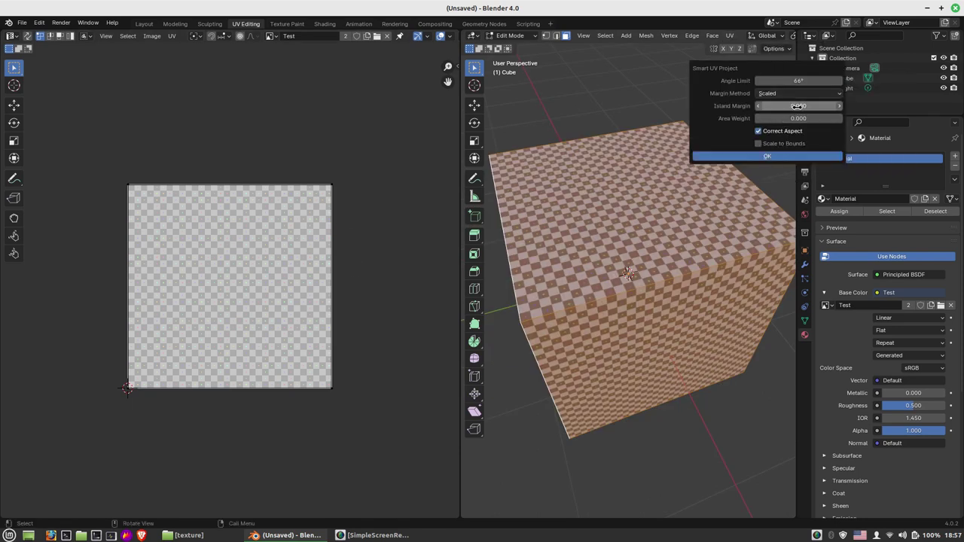
left_click(840, 106)
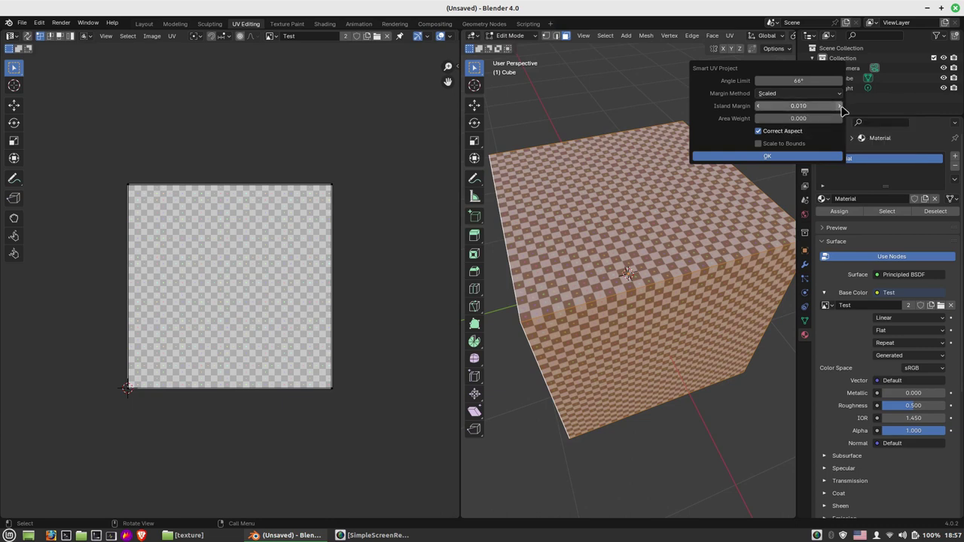
left_click(840, 106)
left_click(839, 106)
left_click(840, 106)
left_click(840, 106)
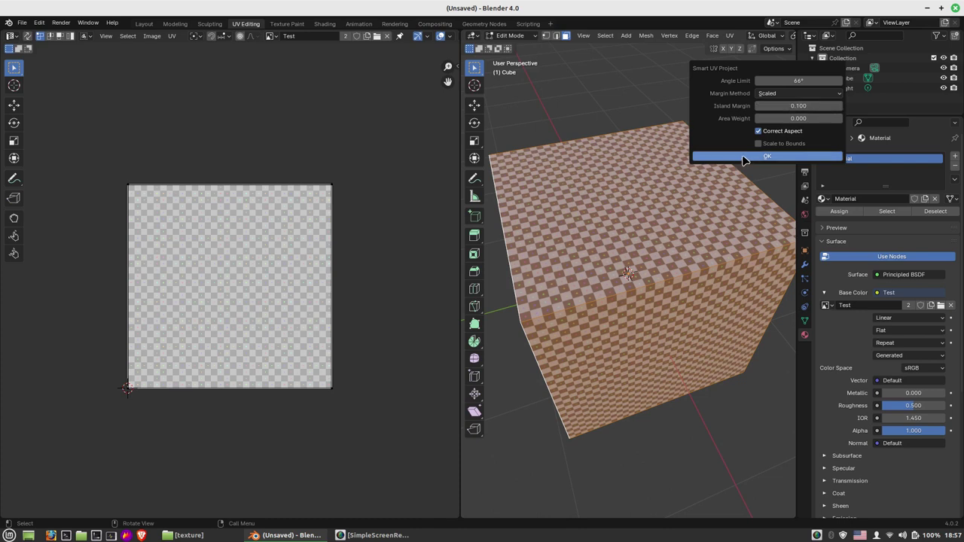
left_click(744, 157)
Step: Zoom and pan the UV editor, widen it, and start box-selecting the UV islands
scroll(174, 284, "up", 4)
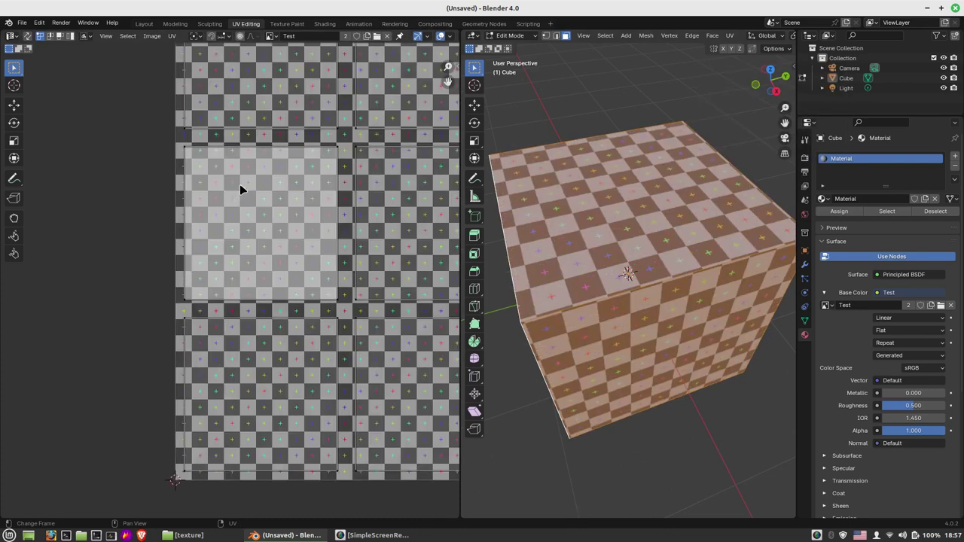
middle_click_drag(327, 162, 204, 307)
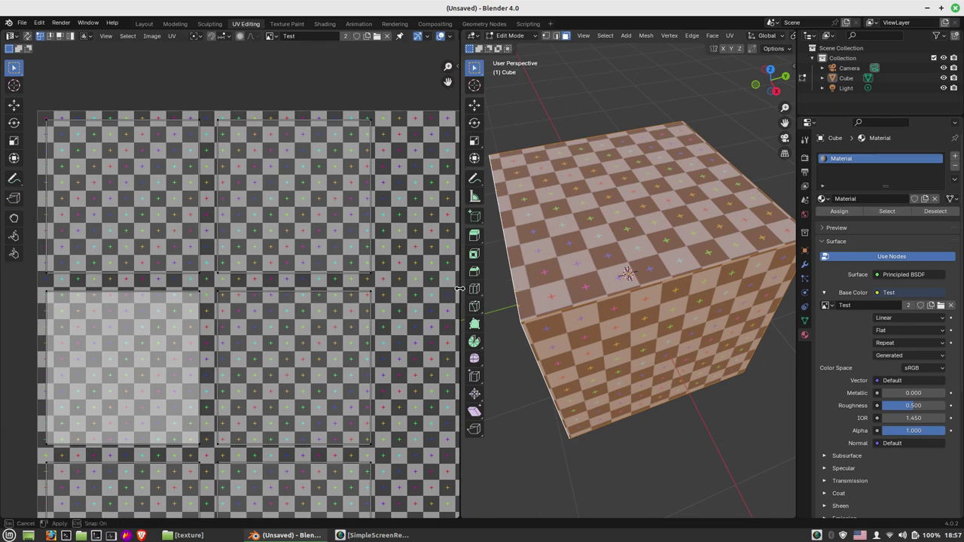
left_click_drag(461, 293, 541, 286)
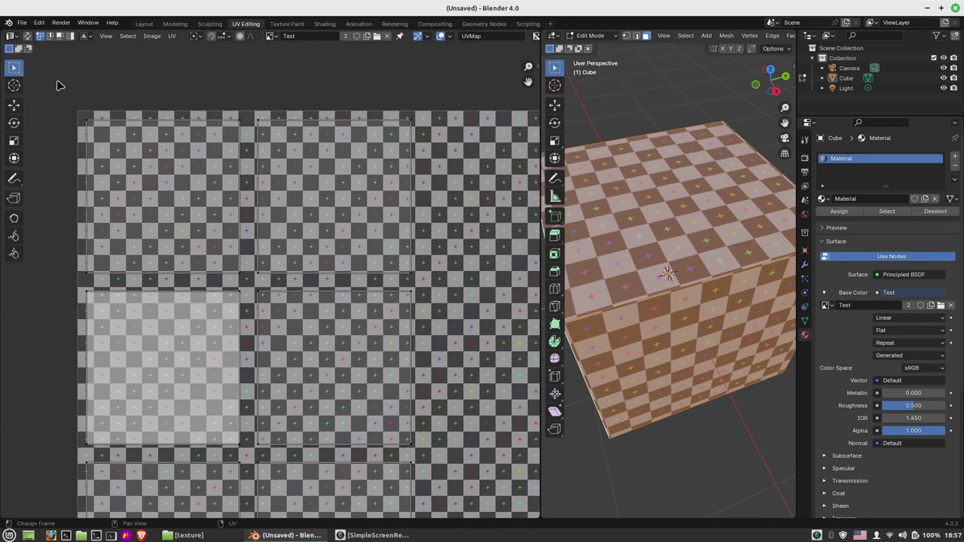
left_click_drag(55, 87, 254, 282)
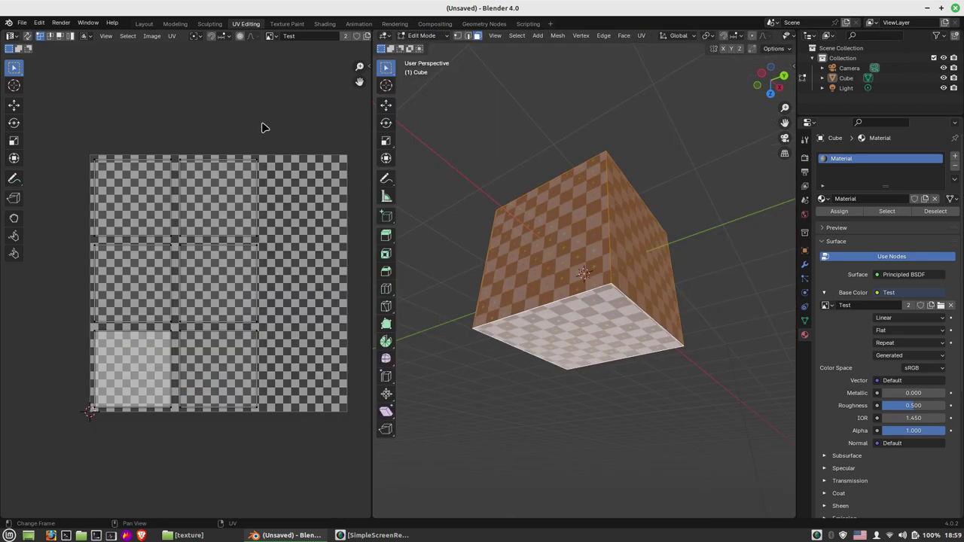
Step: Replace the checker test image with Texturelabs_Stone_138M.jpg, then orbit and deselect the cube's faces
left_click(157, 35)
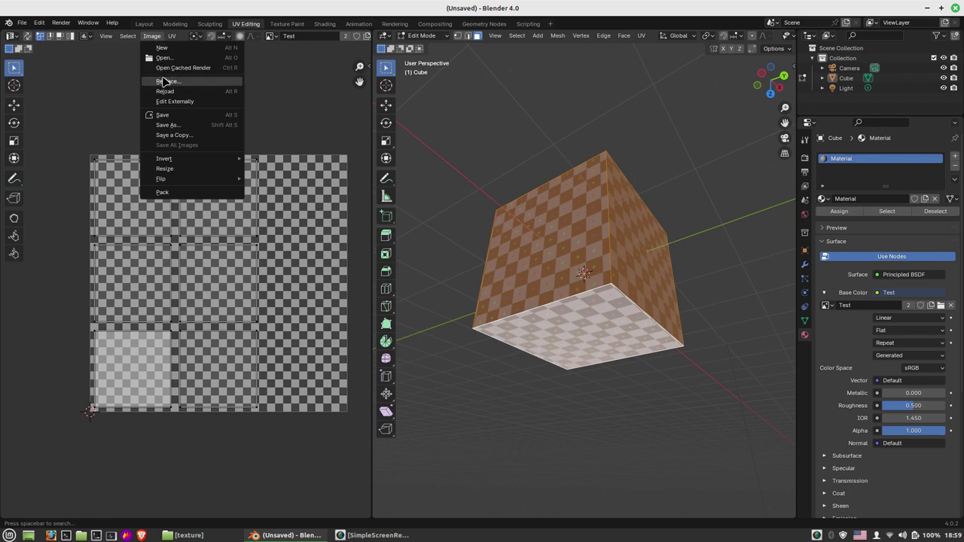
left_click(167, 81)
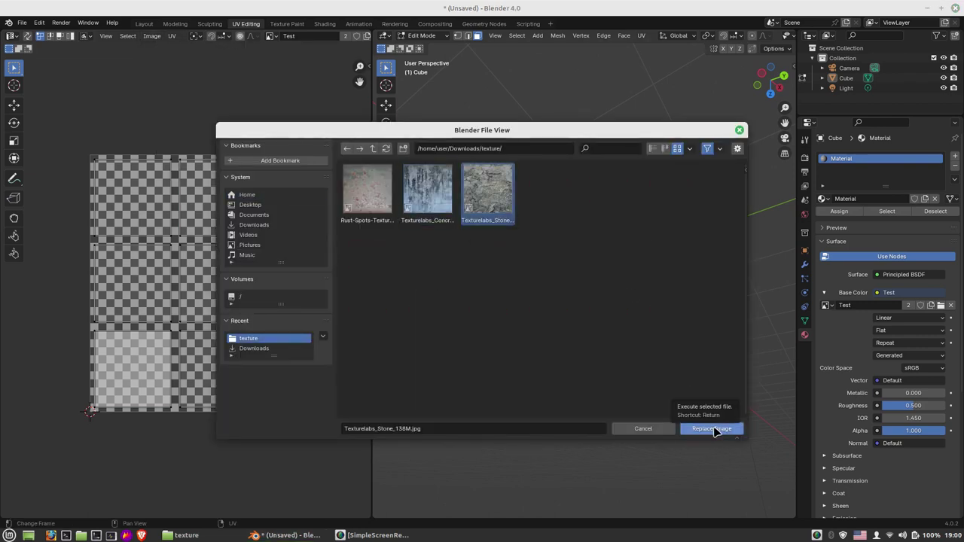
left_click(712, 429)
mouse_move(563, 257)
middle_mouse_down()
mouse_move(562, 306)
mouse_move(600, 310)
mouse_move(528, 309)
mouse_move(527, 263)
middle_mouse_up()
key("alt+a")
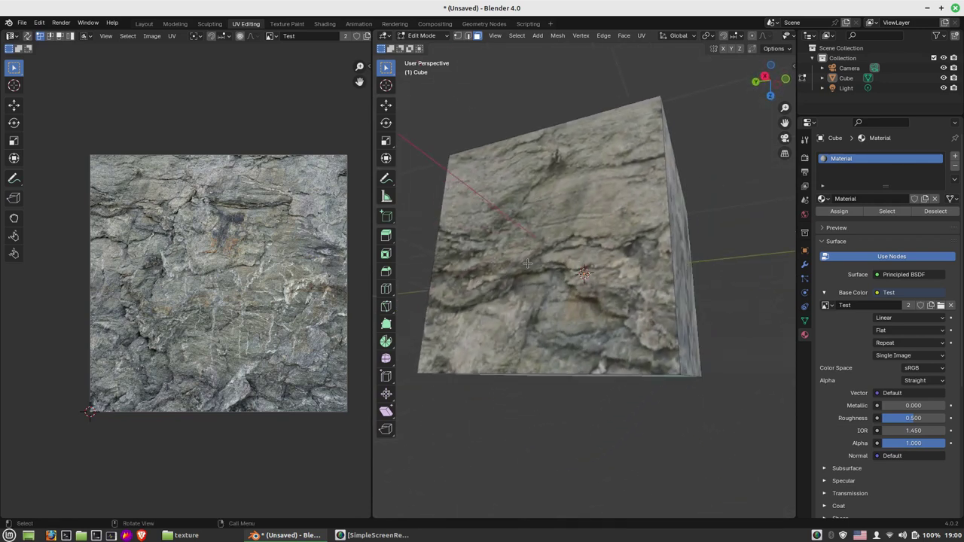
Step: Re-map the cube's UVs with Cube Projection, then select only its top face
left_click(641, 36)
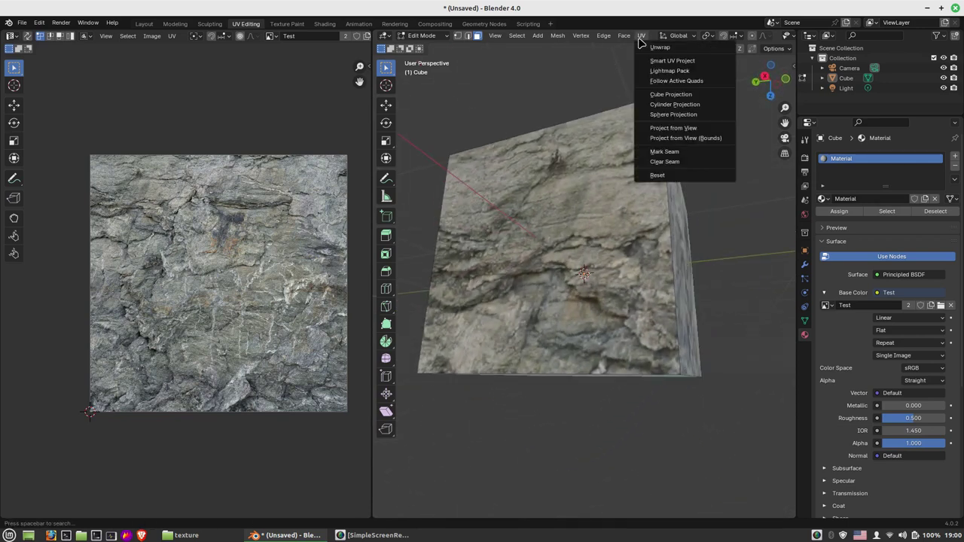
left_click(671, 94)
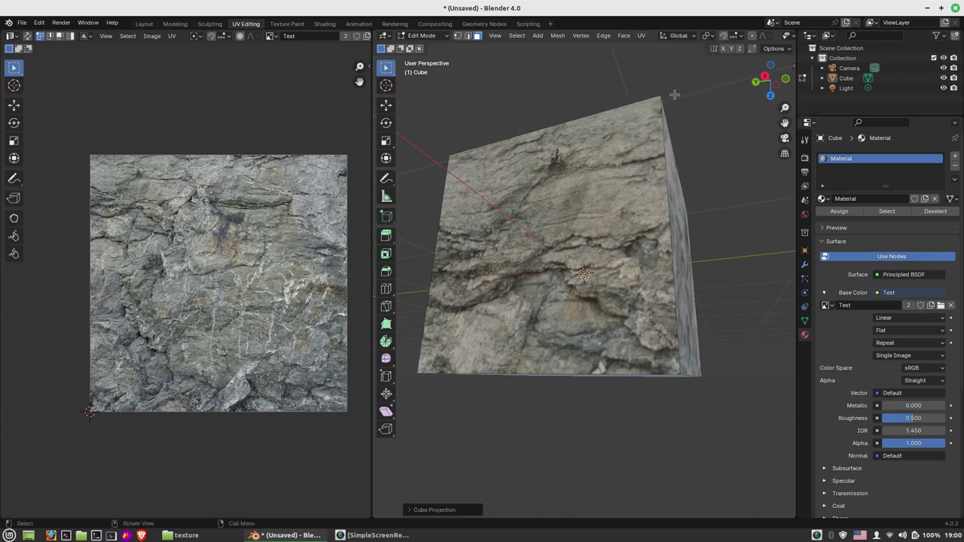
key("a")
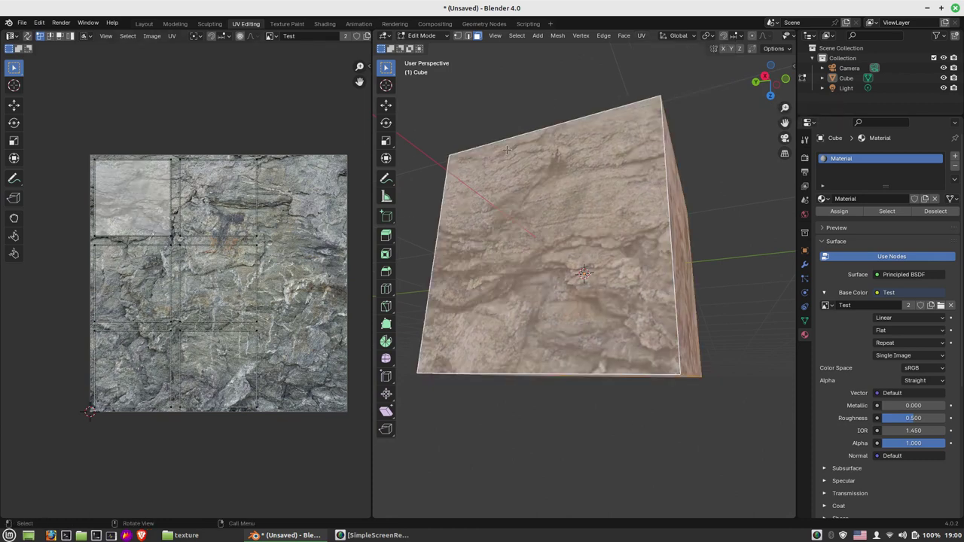
mouse_move(513, 164)
middle_mouse_down()
mouse_move(397, 268)
mouse_move(515, 174)
middle_mouse_up()
left_click(515, 174)
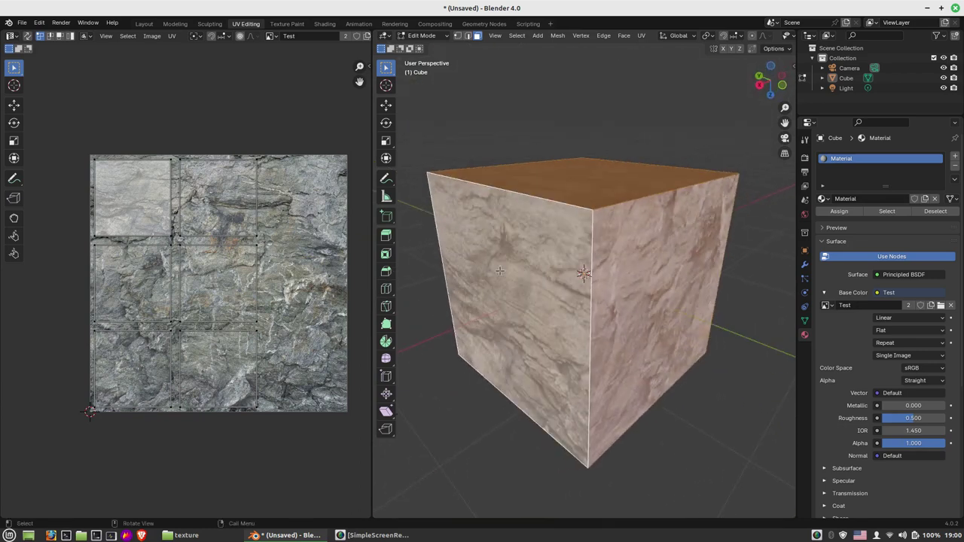
Step: Cube-project the top face on its own and reselect it for UV editing
left_click(641, 36)
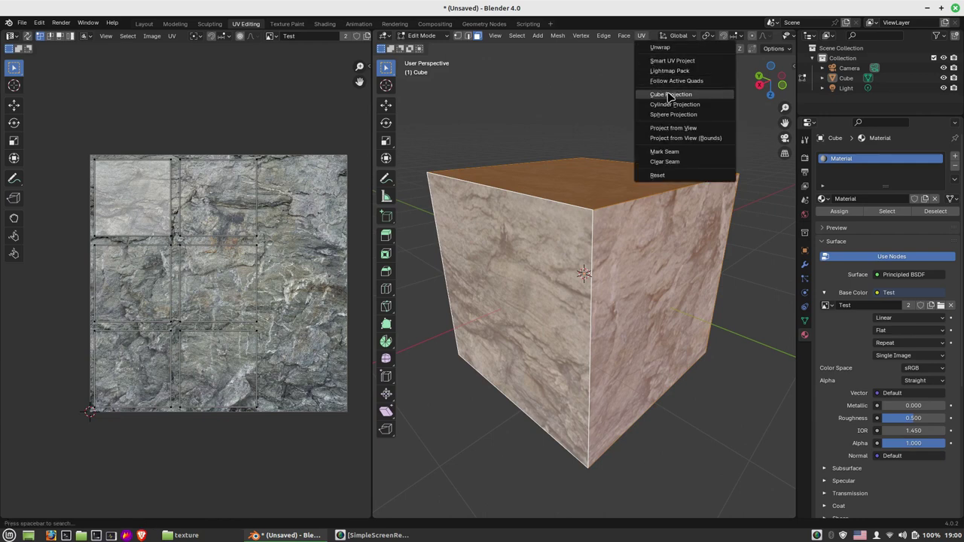
left_click(669, 97)
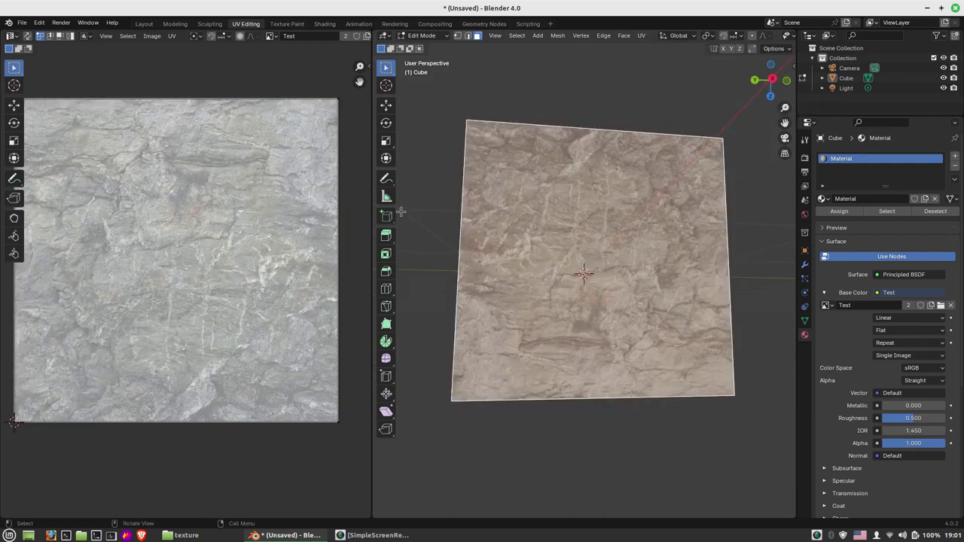
middle_click_drag(494, 165, 450, 158)
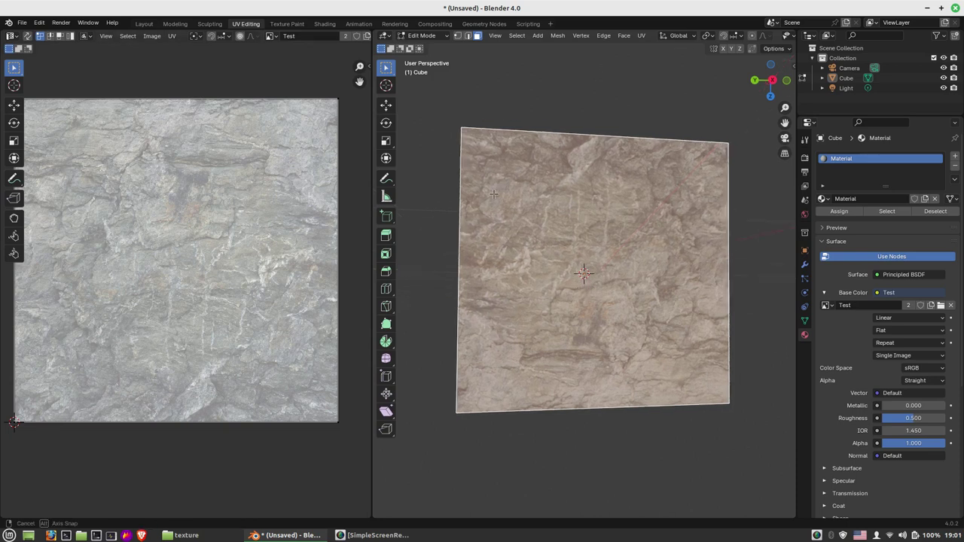
mouse_move(708, 256)
middle_mouse_down()
mouse_move(630, 294)
mouse_move(522, 309)
mouse_move(561, 248)
mouse_move(604, 327)
middle_mouse_up()
left_click(607, 250)
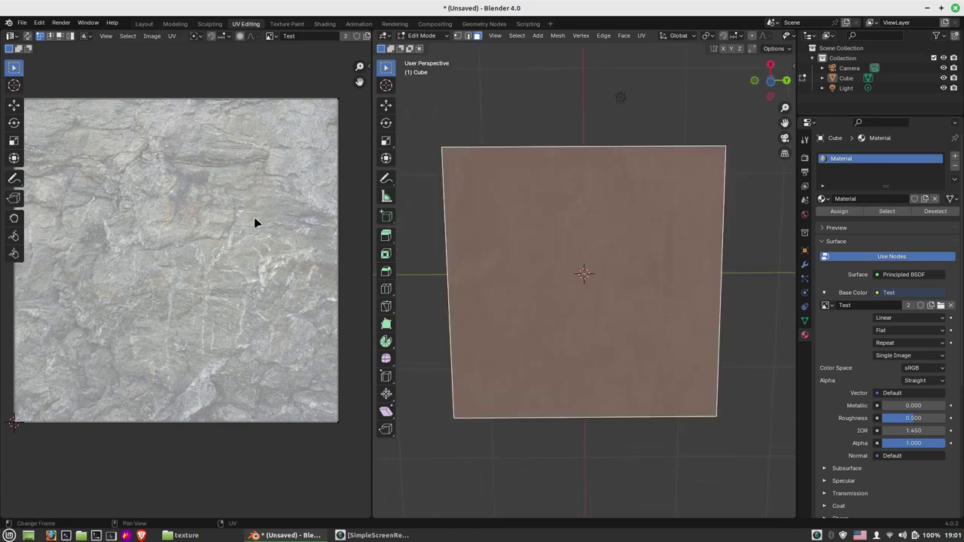
scroll(192, 220, "down", 2)
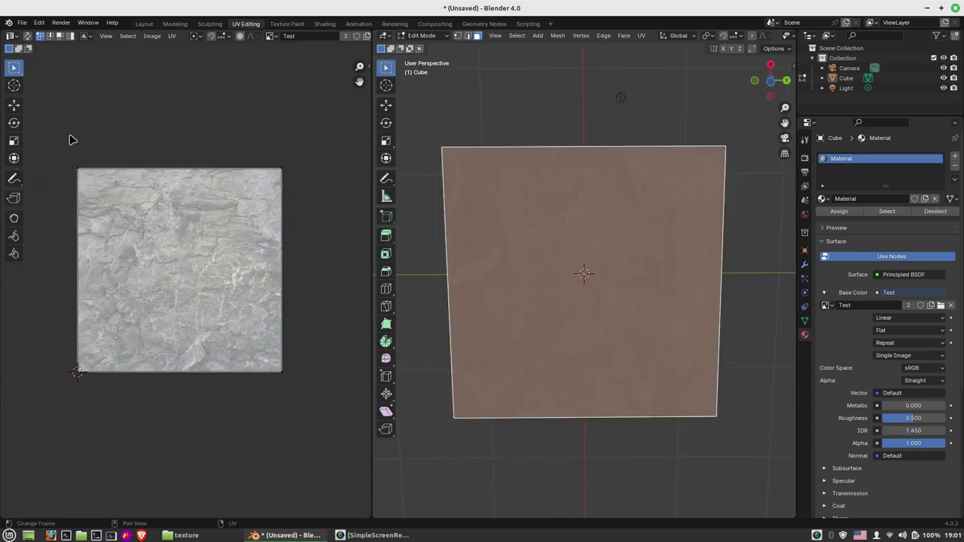
Step: Scale the top face's UV island down and move it to the stone image's upper-left
mouse_move(46, 150)
left_mouse_down()
mouse_move(329, 405)
mouse_move(313, 410)
left_mouse_up()
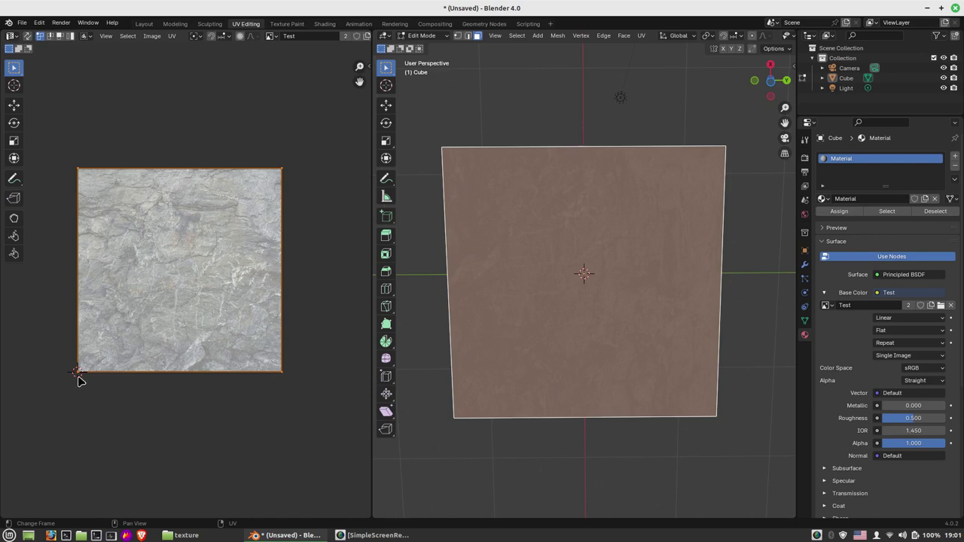
key("s")
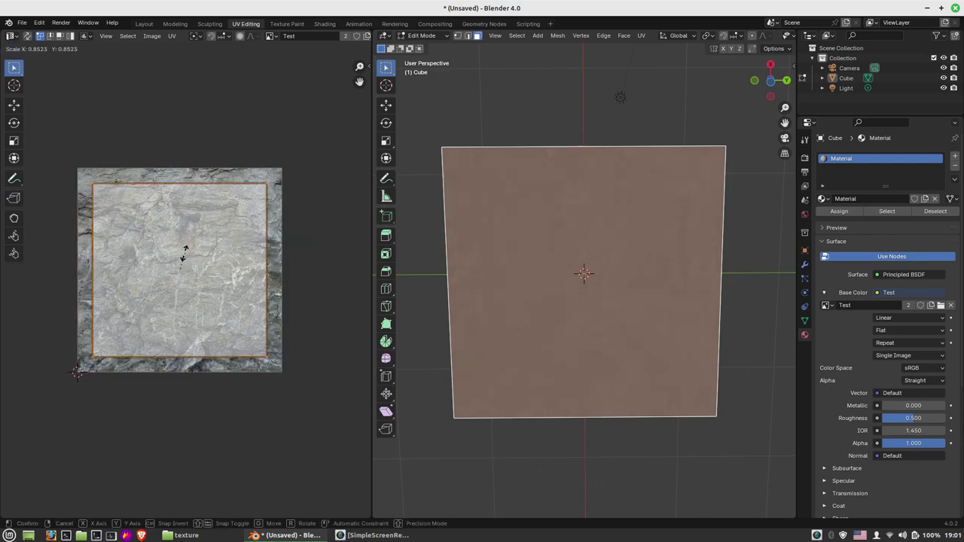
left_click(178, 268)
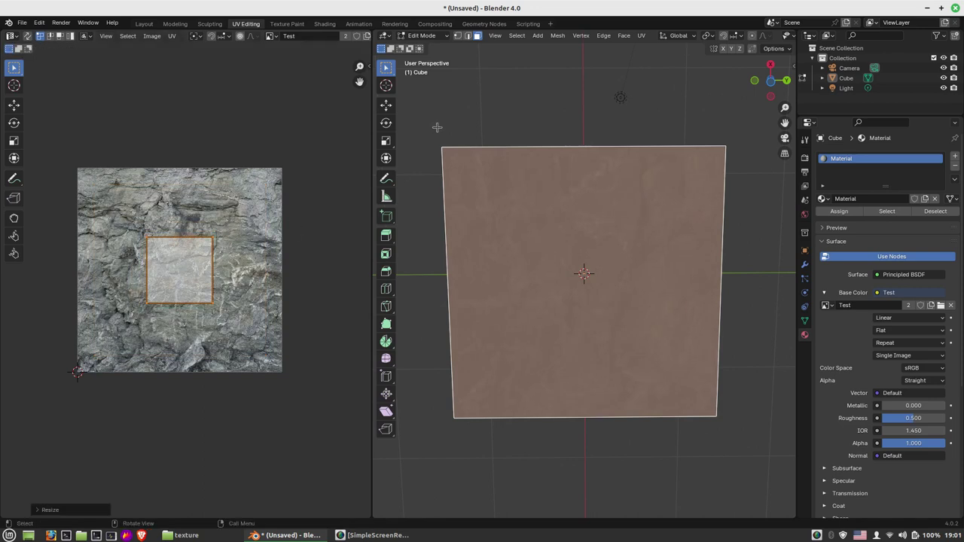
key("ctrl+z")
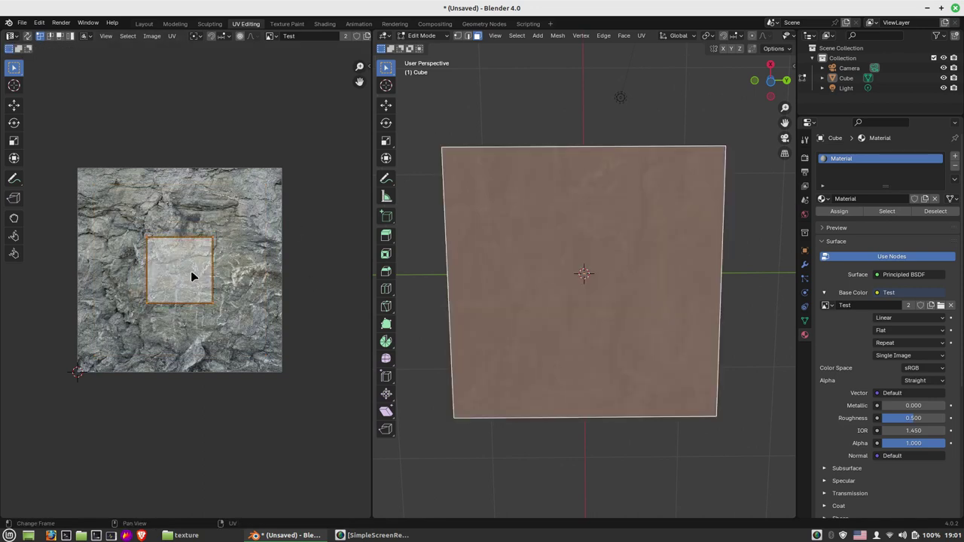
key("s")
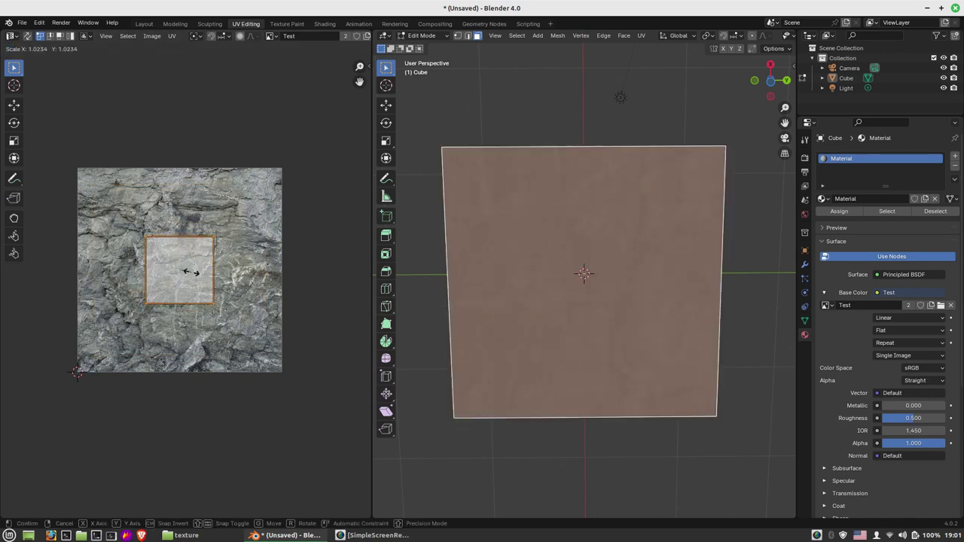
left_click(190, 278)
key("g")
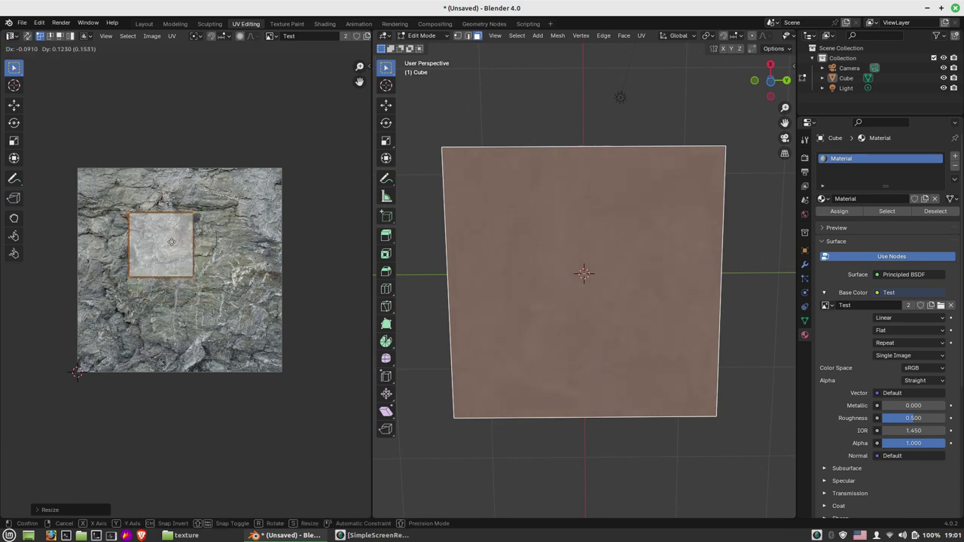
left_click(153, 221)
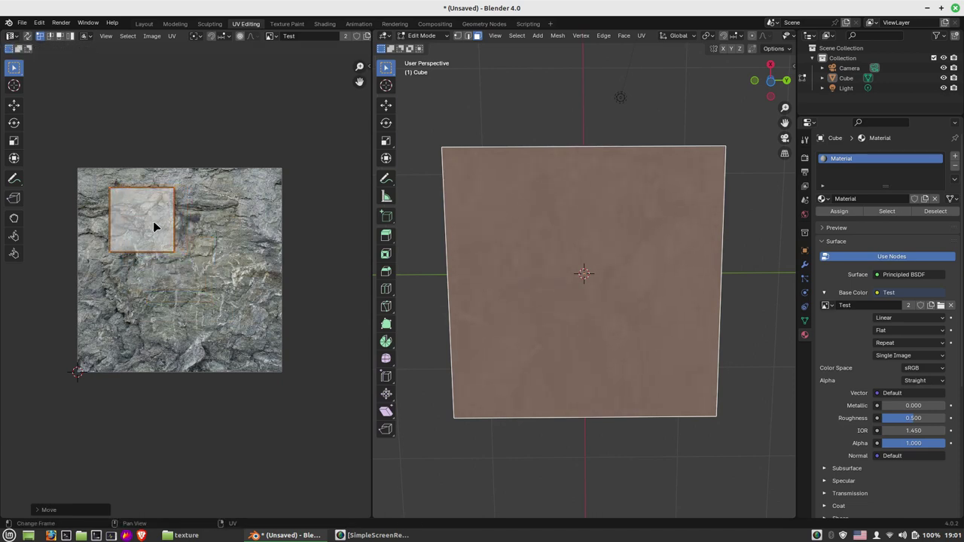
Step: Orbit around the cube to check the new rock patch on its top face
mouse_move(591, 167)
middle_mouse_down()
mouse_move(589, 223)
mouse_move(758, 83)
middle_mouse_up()
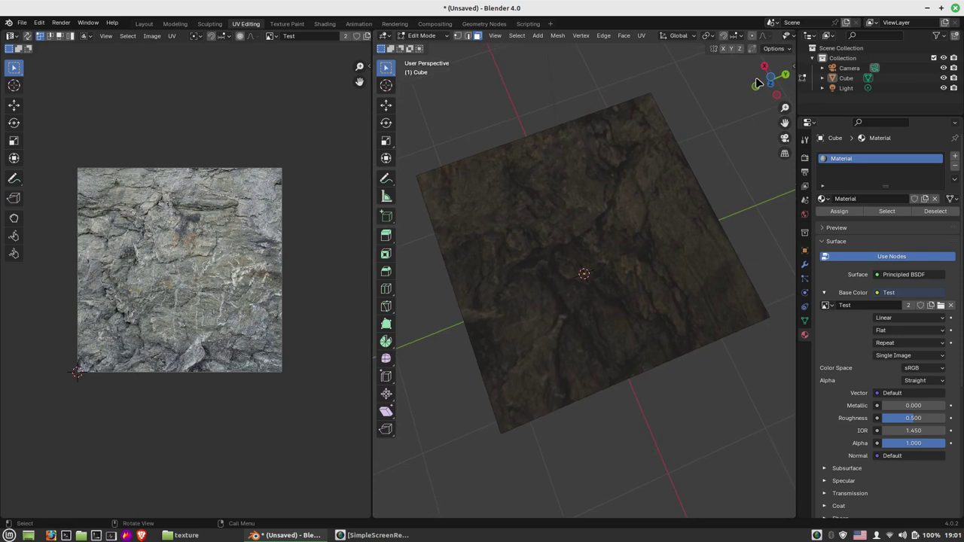
scroll(719, 38, "right", 3)
middle_click_drag(583, 195, 580, 276)
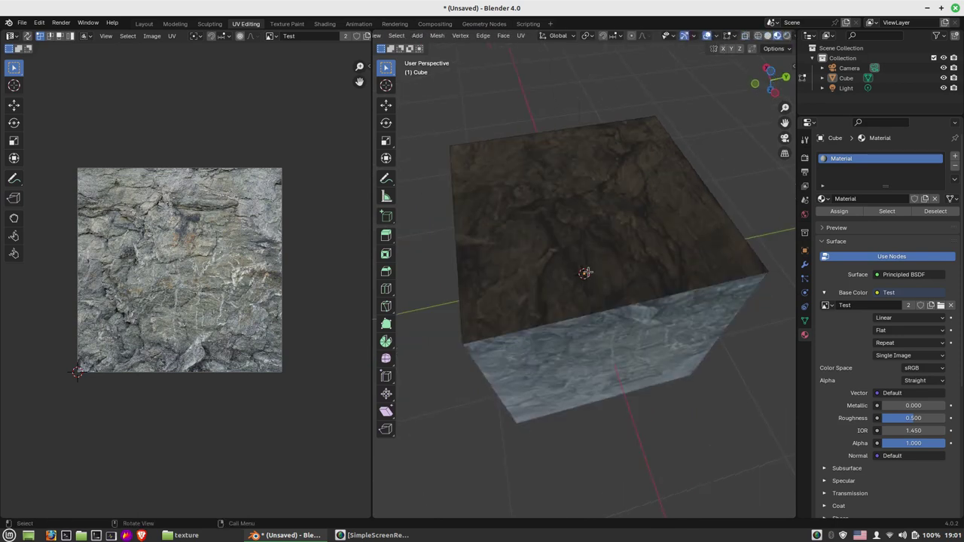
scroll(585, 273, "down", 3)
scroll(587, 273, "down", 3)
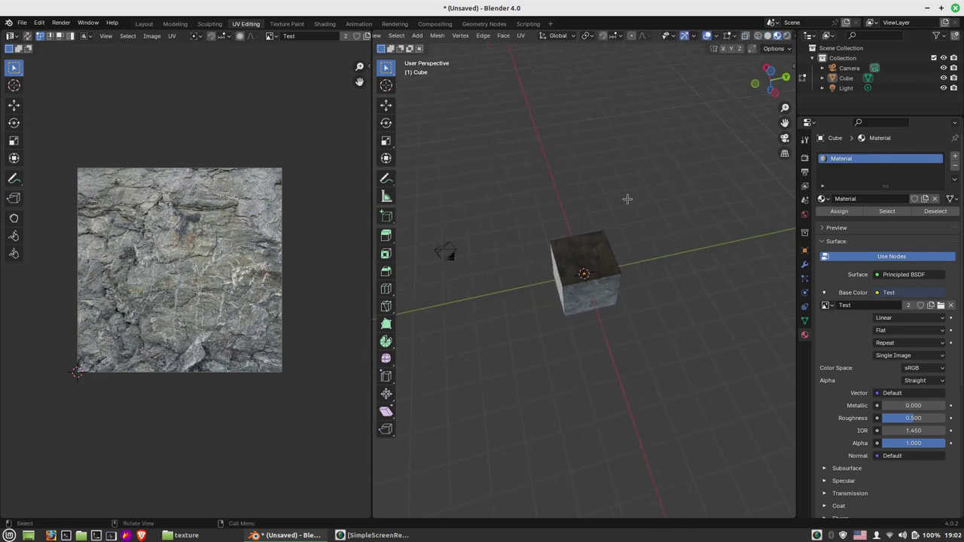
mouse_move(630, 167)
middle_mouse_down()
mouse_move(635, 119)
mouse_move(609, 125)
middle_mouse_up()
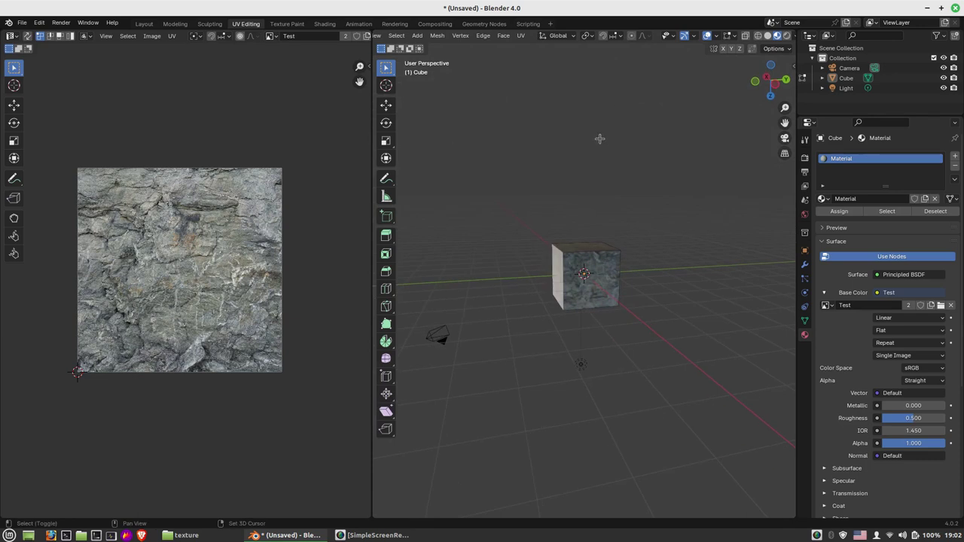
key("shift+a")
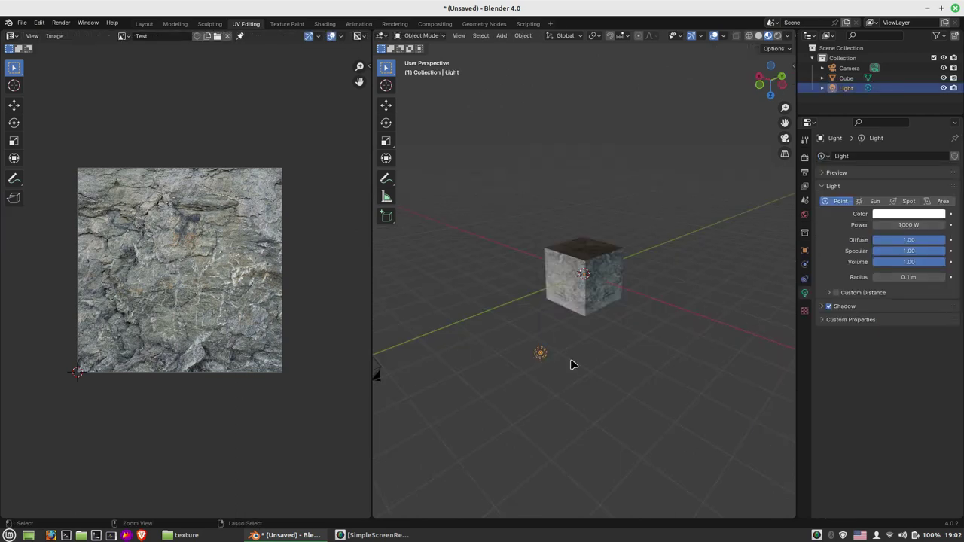
Step: Duplicate the point light as Light.001 and move it higher above the cube, checking from several angles
key("shift+d")
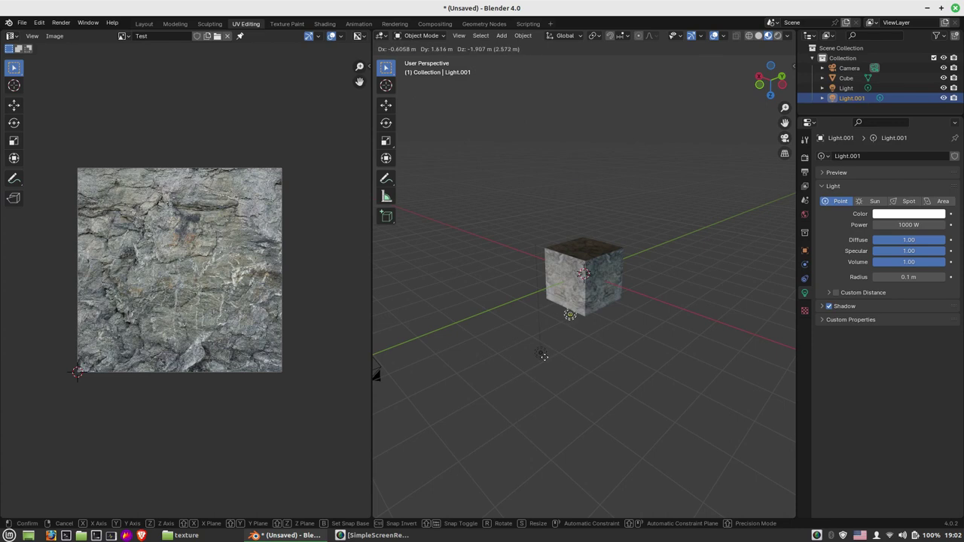
left_click(561, 158)
mouse_move(614, 187)
middle_mouse_down()
mouse_move(508, 211)
mouse_move(557, 206)
mouse_move(633, 150)
mouse_move(596, 286)
middle_mouse_up()
key("g")
left_click(622, 179)
mouse_move(622, 178)
middle_mouse_down()
mouse_move(594, 236)
mouse_move(573, 186)
middle_mouse_up()
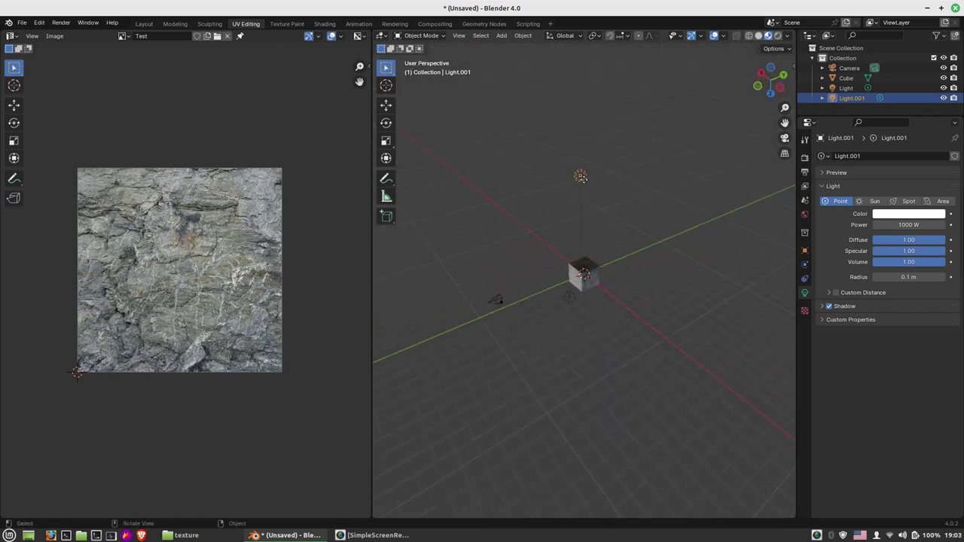
scroll(588, 226, "up", 3)
mouse_move(591, 249)
middle_mouse_down()
mouse_move(652, 263)
mouse_move(713, 123)
mouse_move(611, 247)
mouse_move(617, 332)
mouse_move(595, 242)
mouse_move(600, 275)
middle_mouse_up()
scroll(584, 268, "up", 2)
scroll(603, 249, "up", 2)
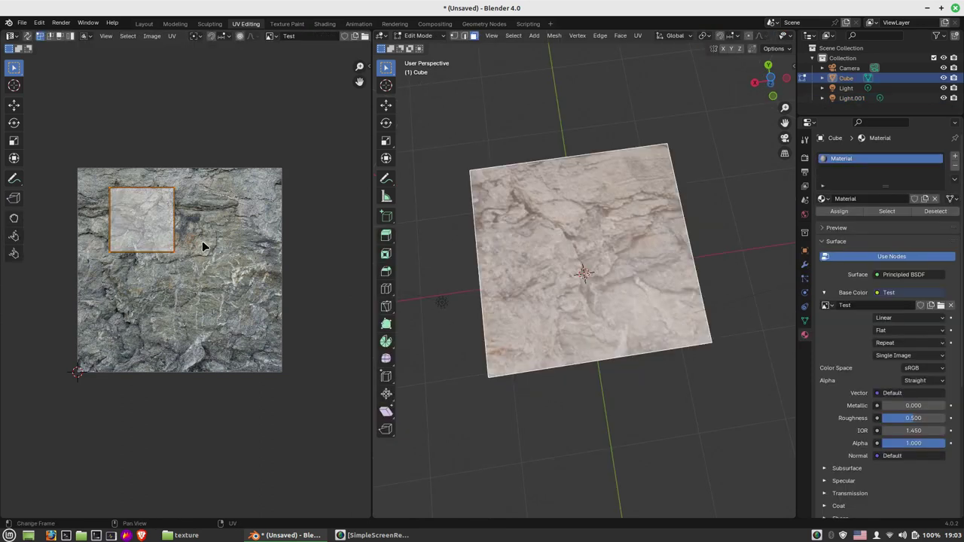
Step: Zoom the UV editor onto the top-face square and orbit to view the cube's textured top
scroll(126, 212, "up", 3)
middle_click_drag(105, 149, 209, 215)
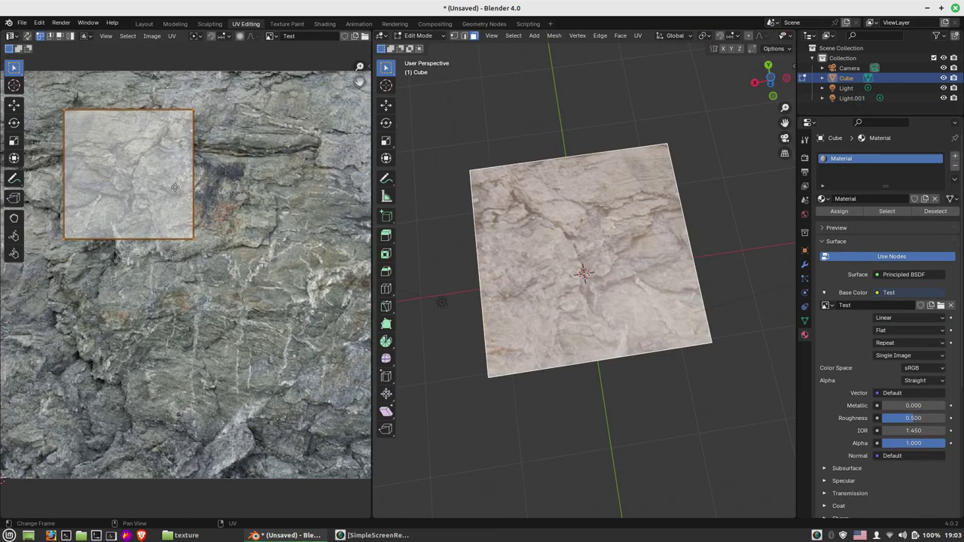
scroll(226, 211, "up", 2)
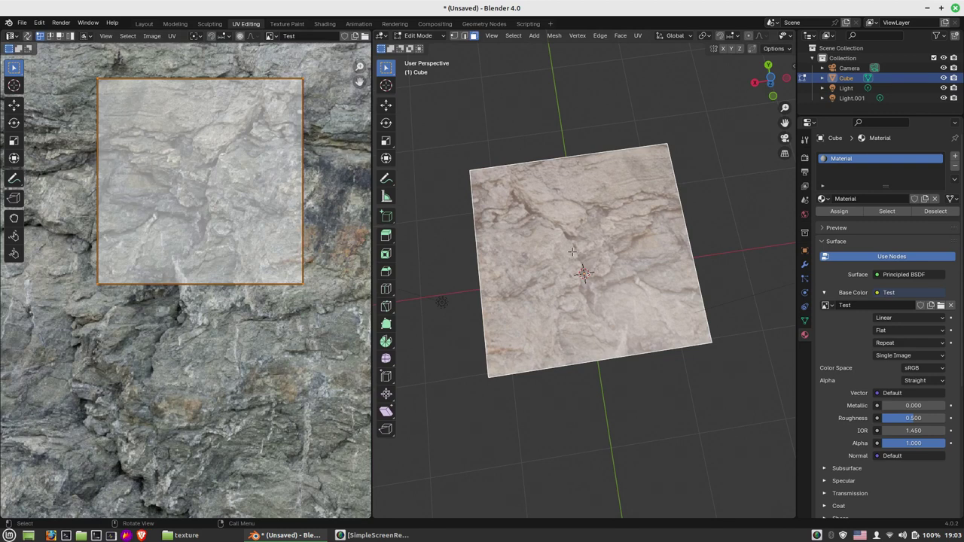
scroll(576, 248, "down", 3)
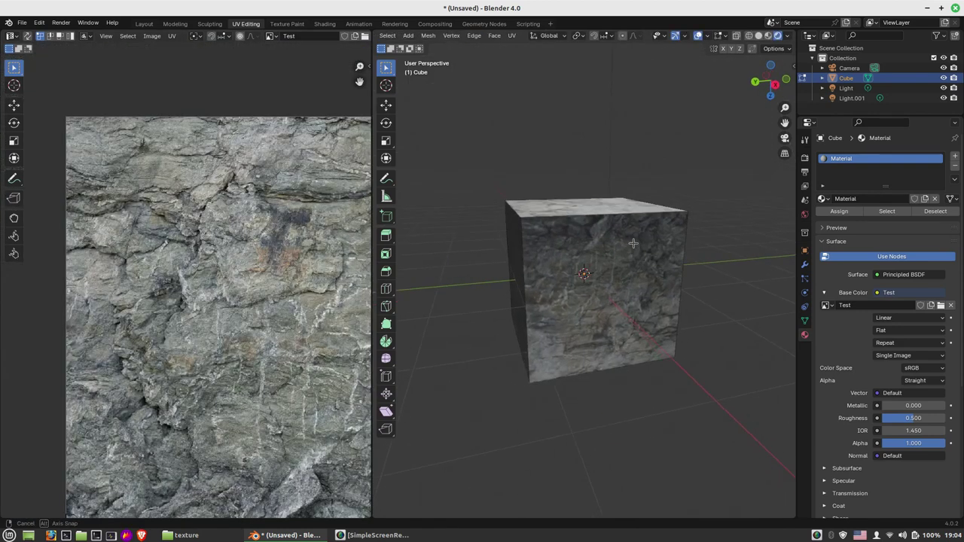
mouse_move(648, 226)
middle_mouse_down()
mouse_move(682, 197)
mouse_move(581, 274)
middle_mouse_up()
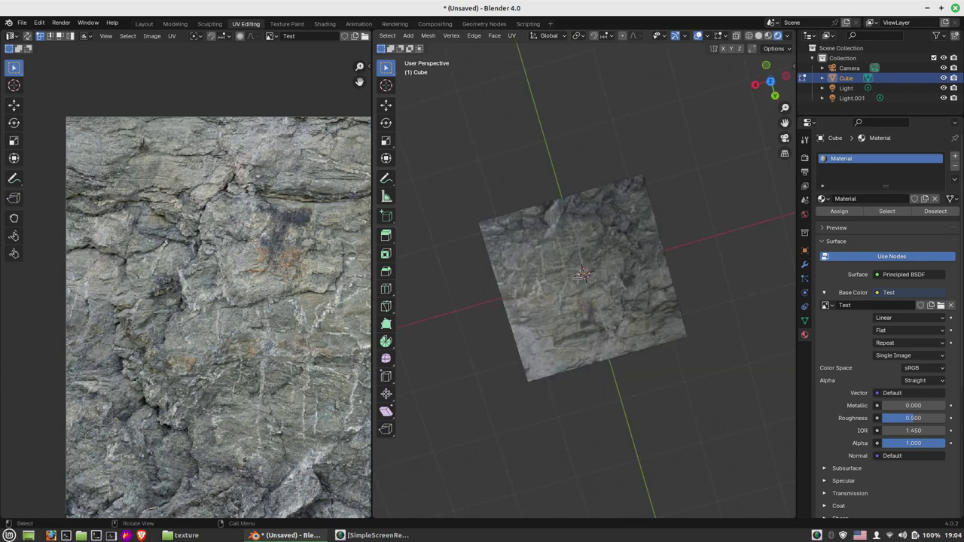
Step: Start a new file without saving changes and delete the default cube
left_click(22, 22)
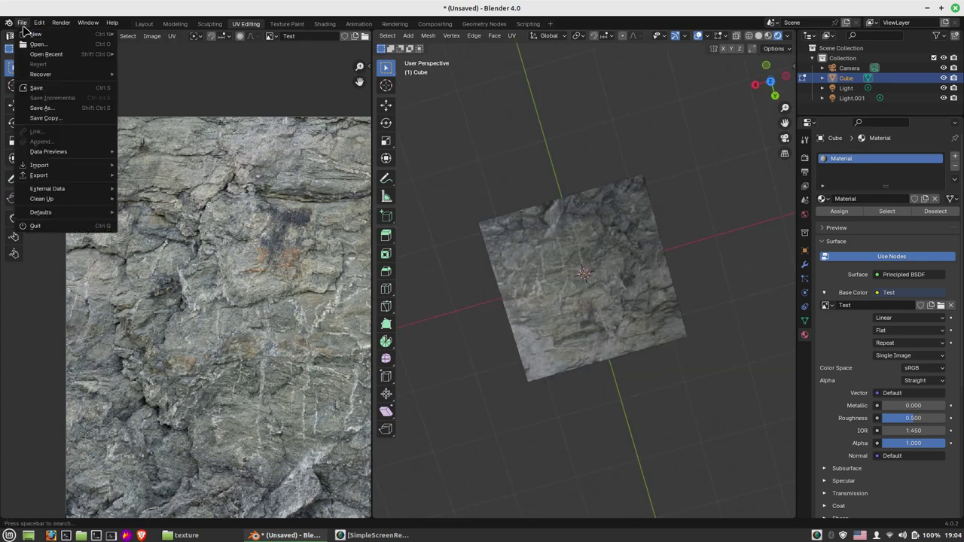
left_click(143, 42)
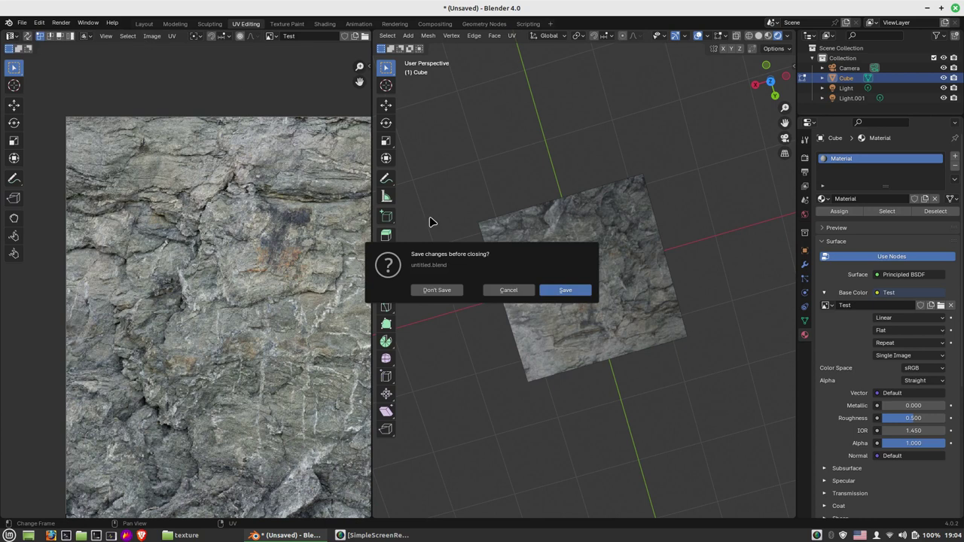
left_click(444, 290)
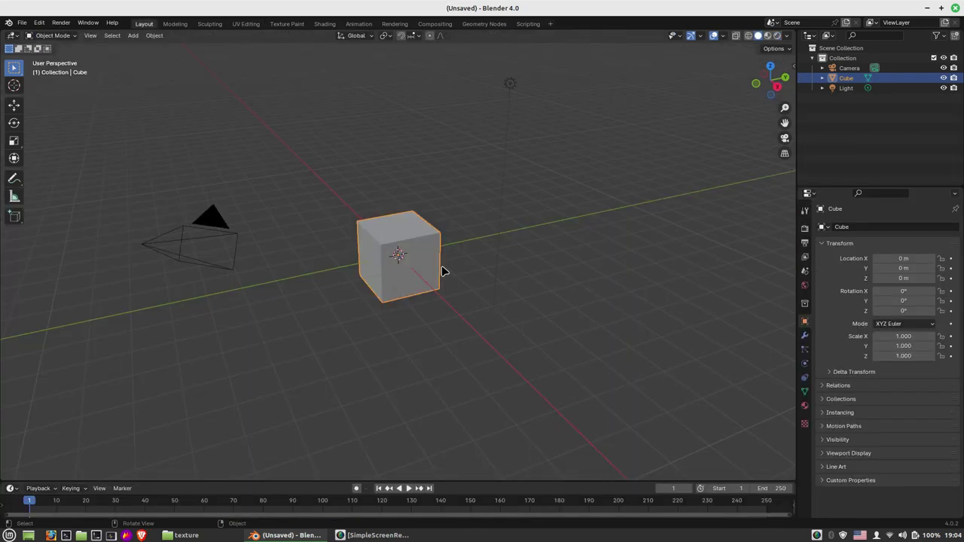
key("Delete")
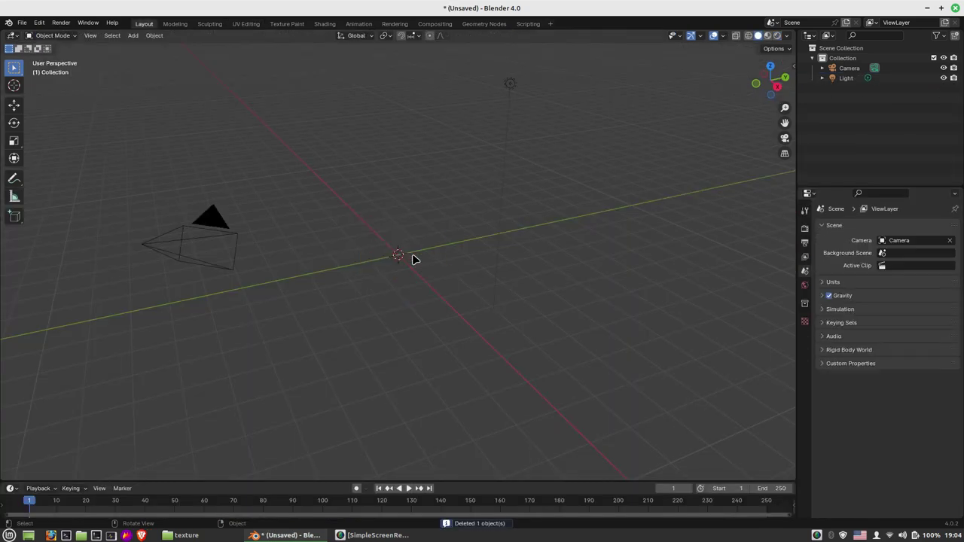
Step: Add a cylinder mesh and view its UVs in the UV Editing workspace
key("shift+a")
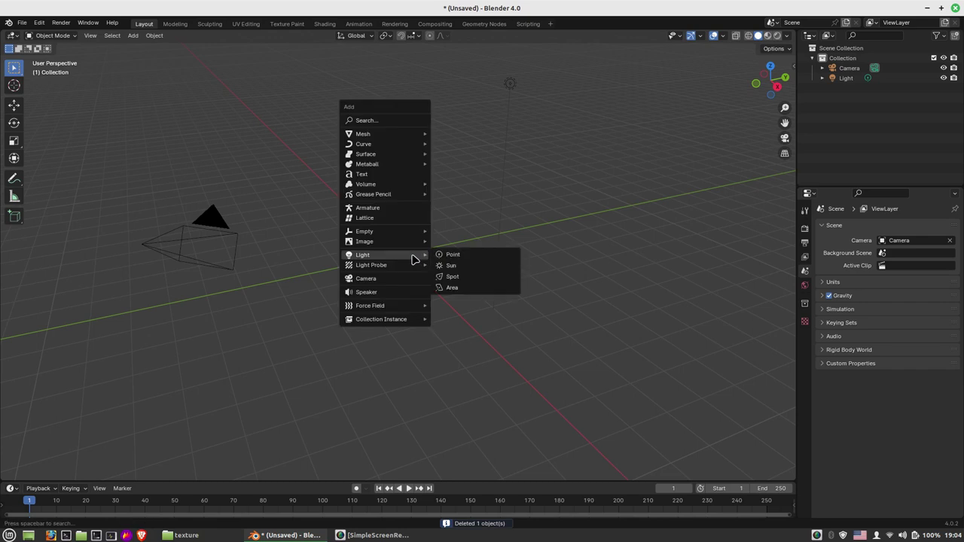
mouse_move(363, 133)
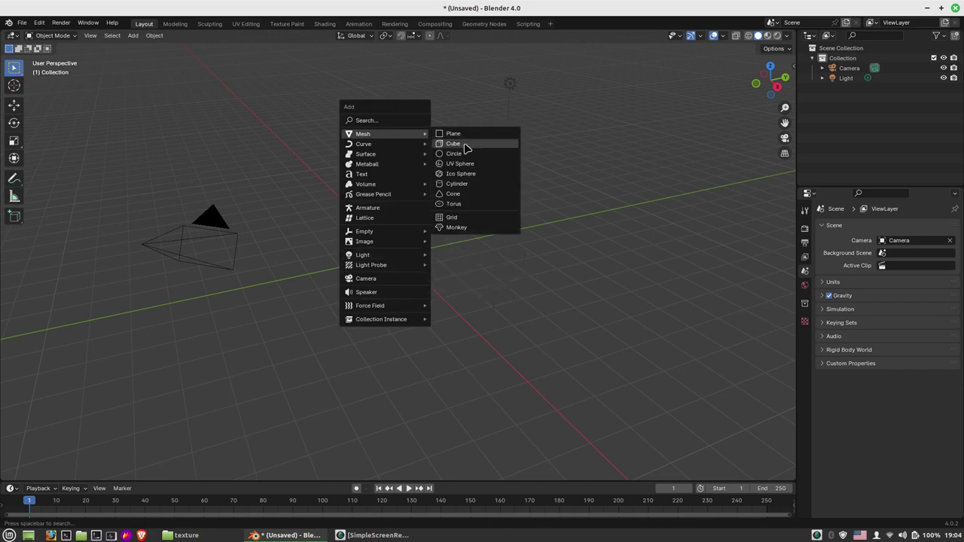
left_click(468, 185)
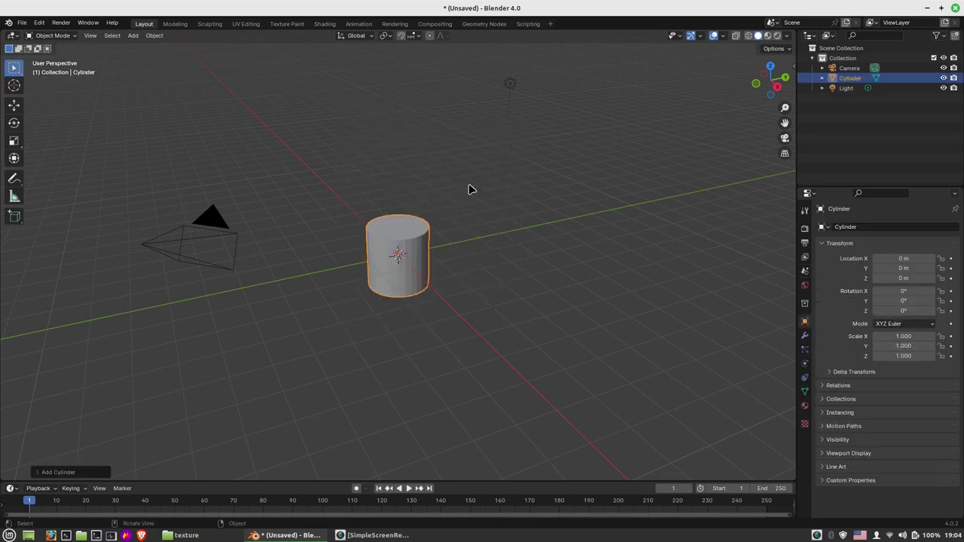
scroll(464, 220, "up", 3)
middle_click_drag(353, 282, 405, 282)
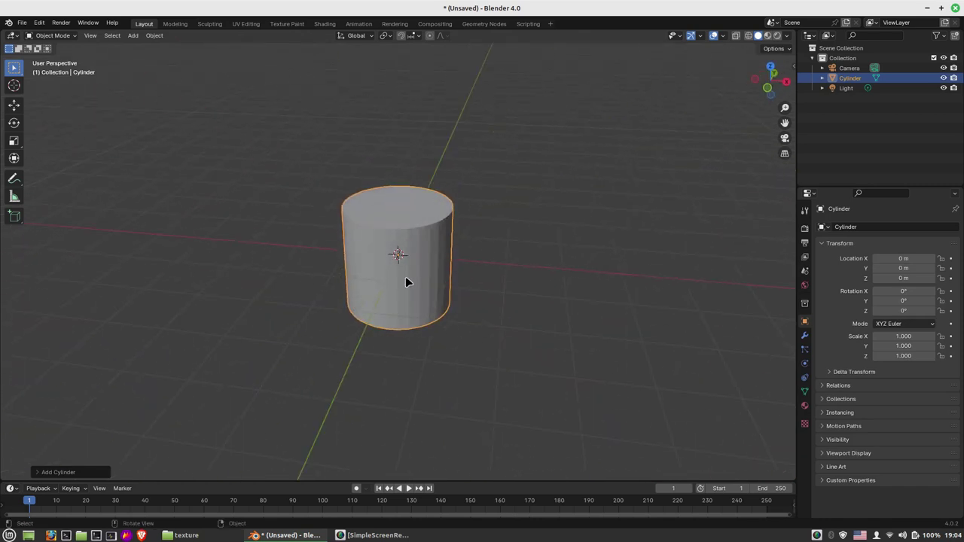
left_click(246, 23)
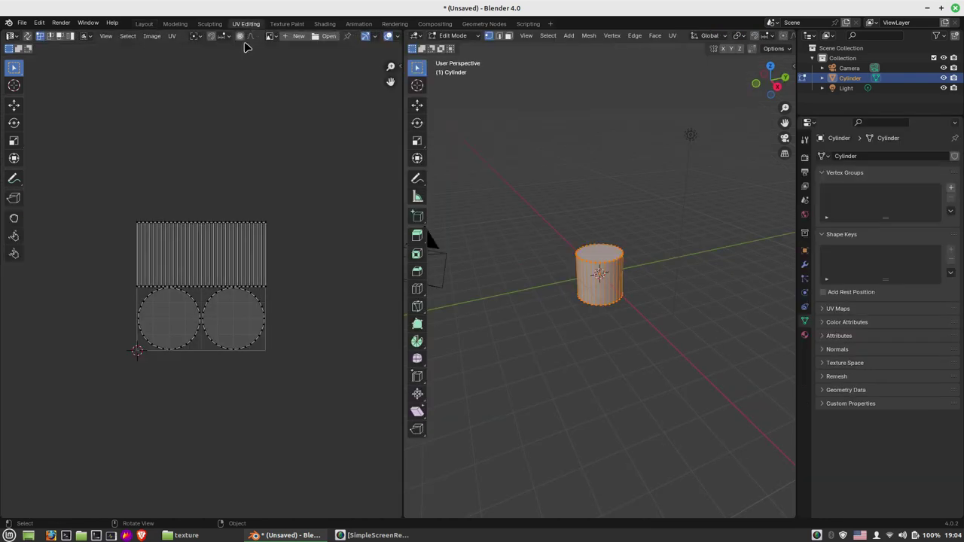
Step: Create a new 1024 px UV Grid image named 'test 2' in the UV editor
scroll(154, 290, "up", 1)
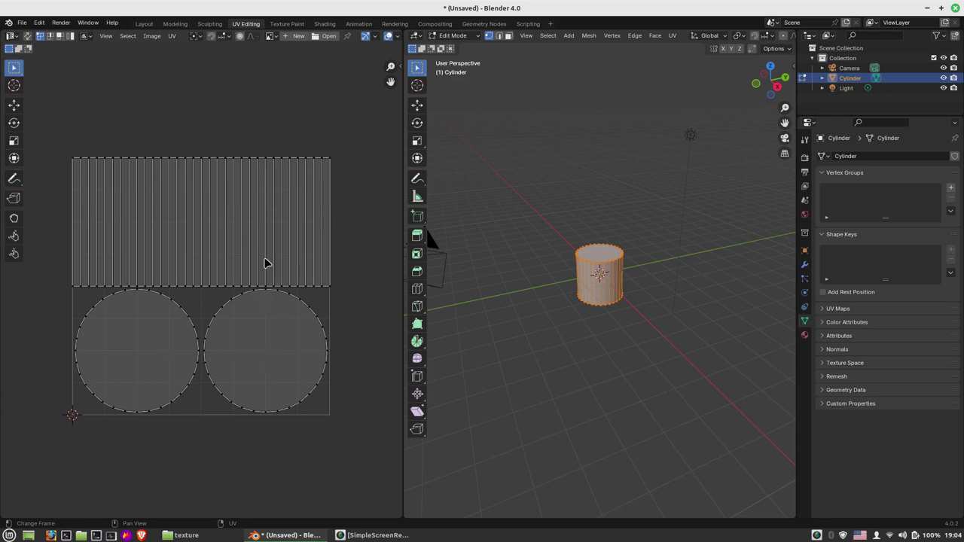
left_click(151, 36)
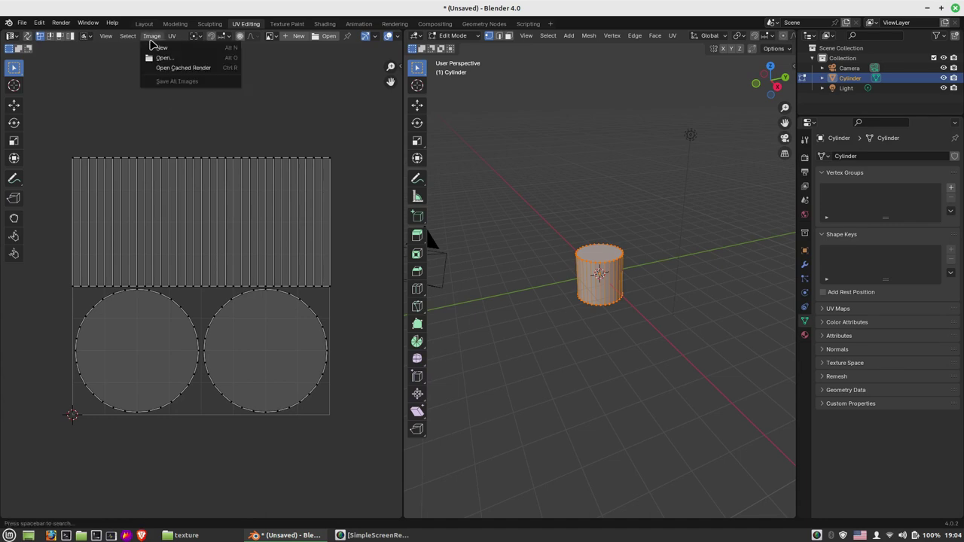
left_click(158, 47)
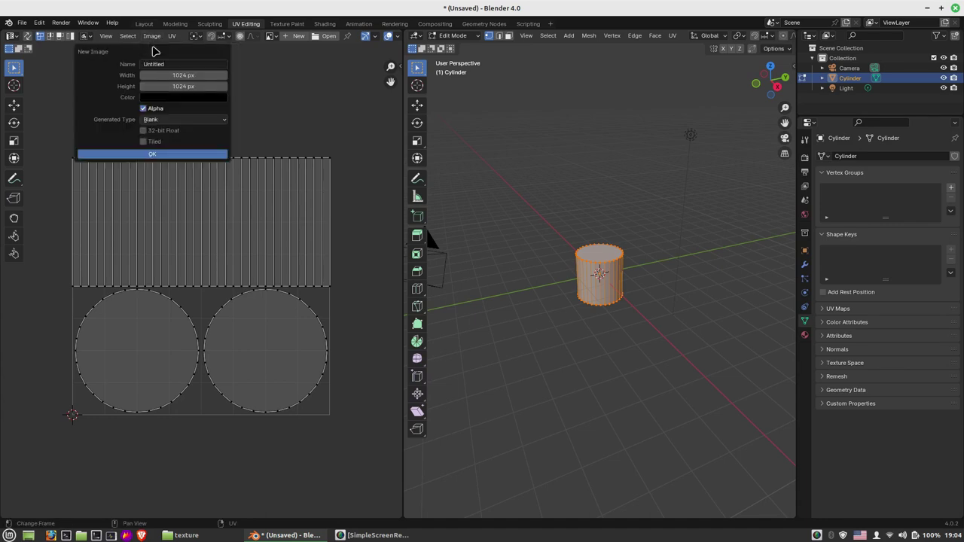
left_click(175, 66)
type("test 2")
left_click(172, 120)
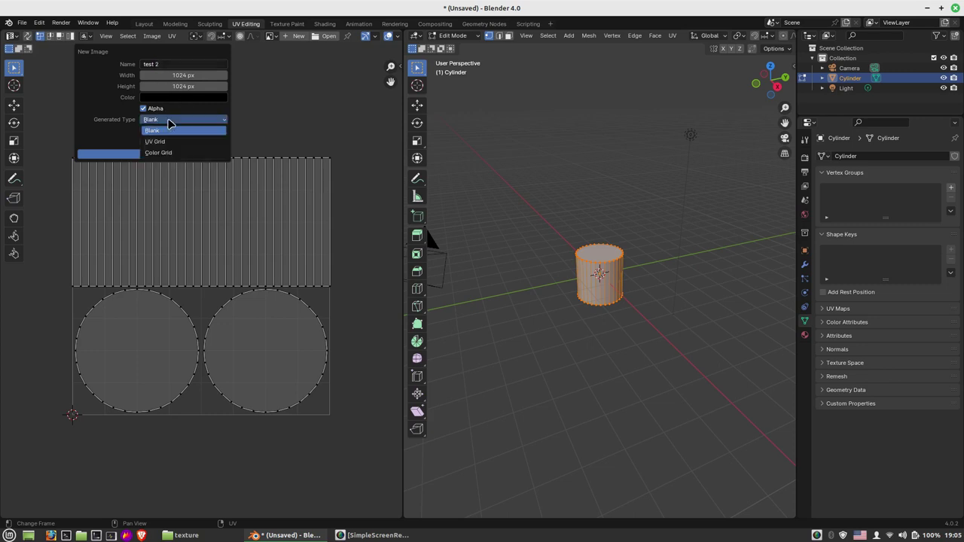
left_click(168, 143)
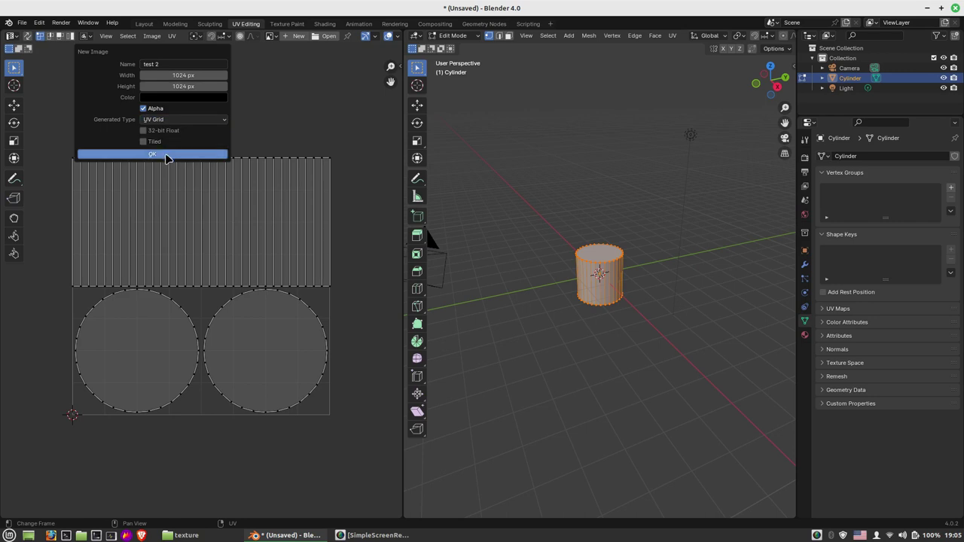
left_click(167, 154)
scroll(427, 239, "up", 3)
scroll(720, 38, "down", 5)
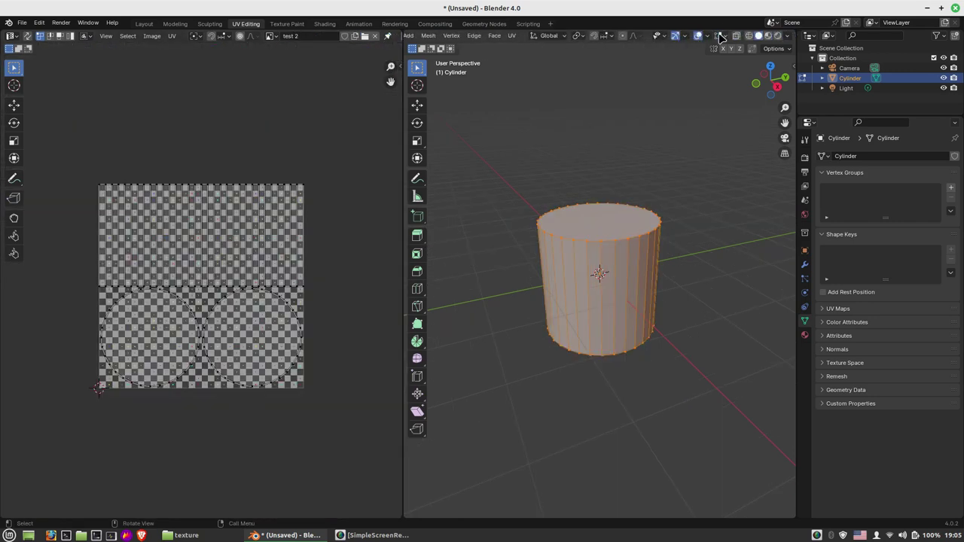
Step: In Material Preview, give the cylinder a new material whose Base Color is the test 2 image texture
left_click(768, 36)
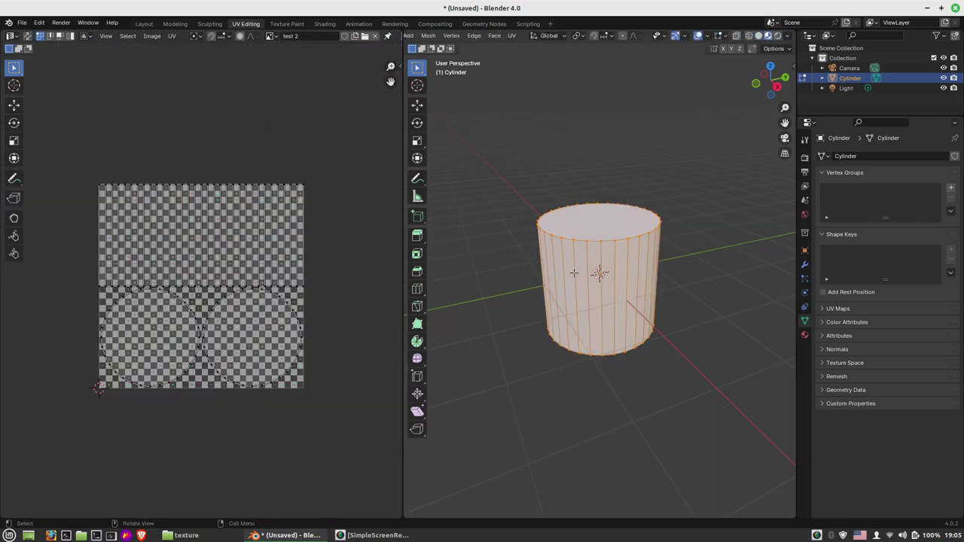
left_click(804, 335)
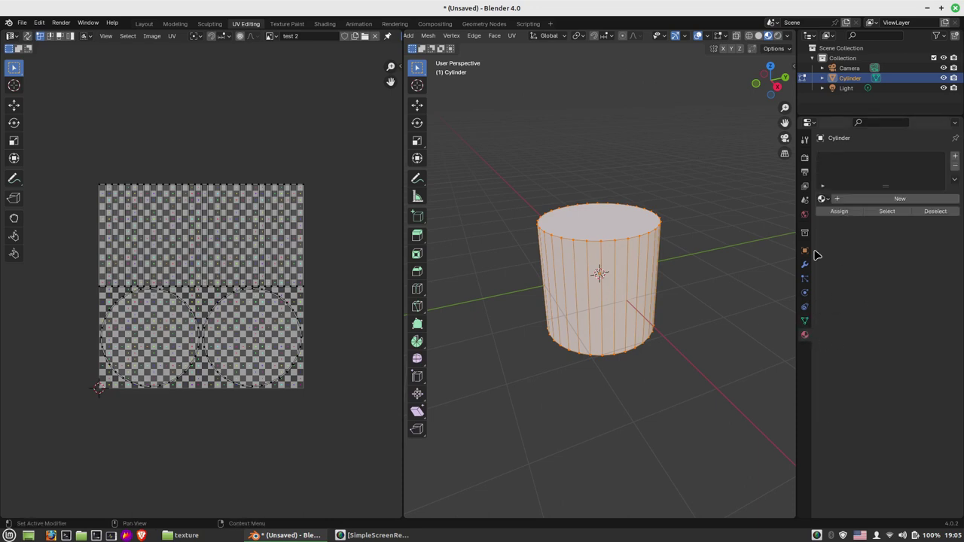
left_click(833, 212)
left_click(851, 199)
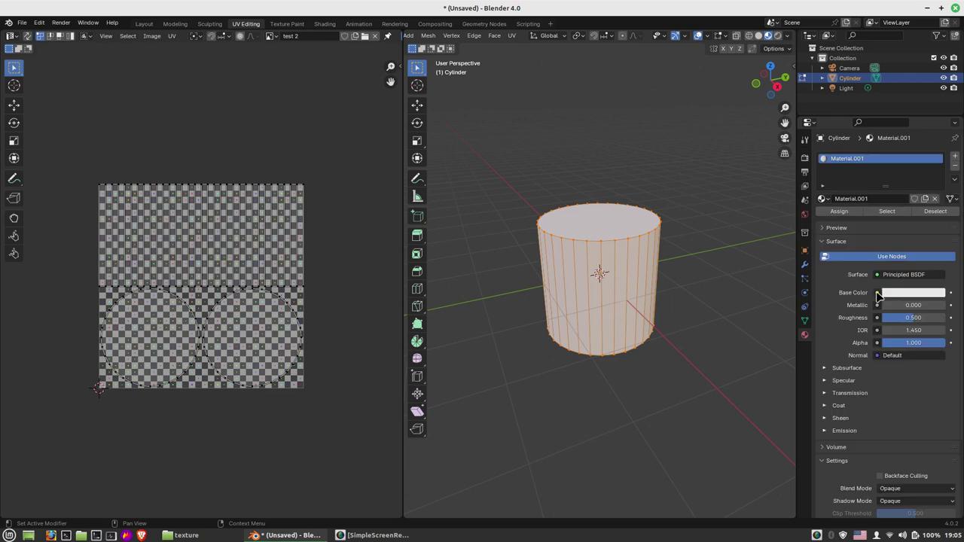
left_click(877, 293)
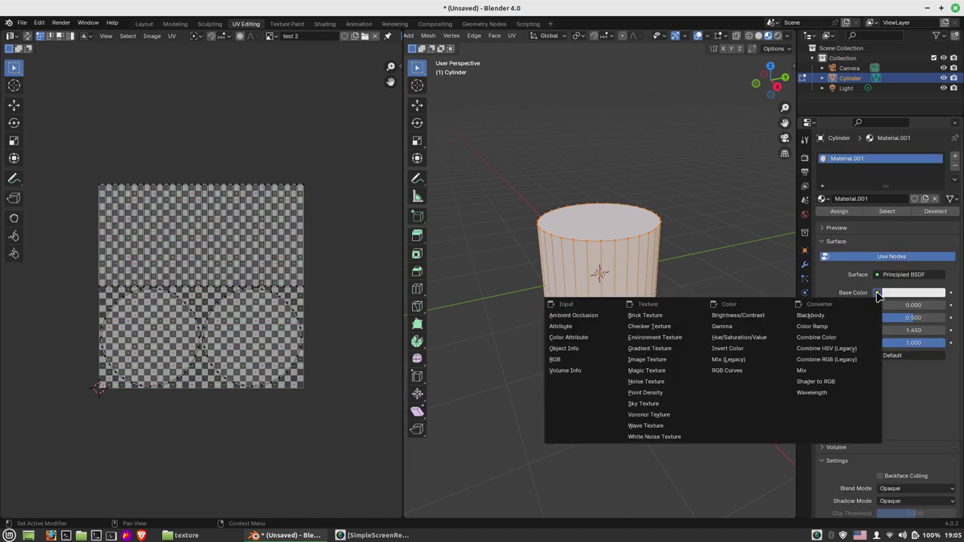
left_click(649, 359)
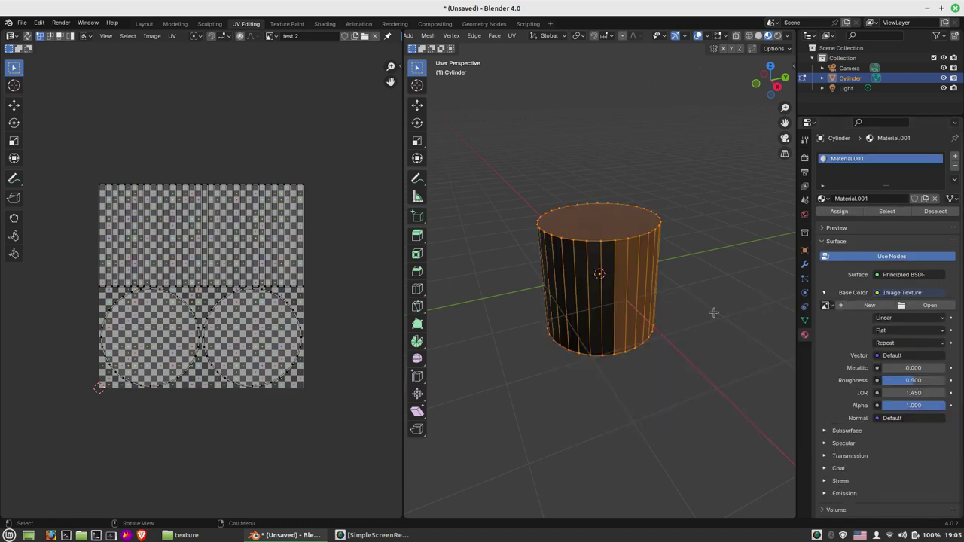
left_click(826, 305)
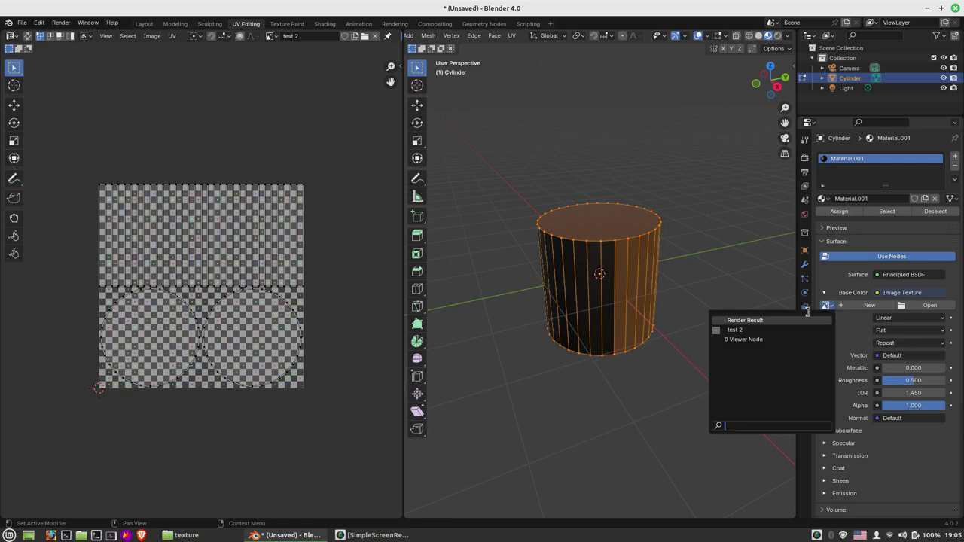
left_click(737, 330)
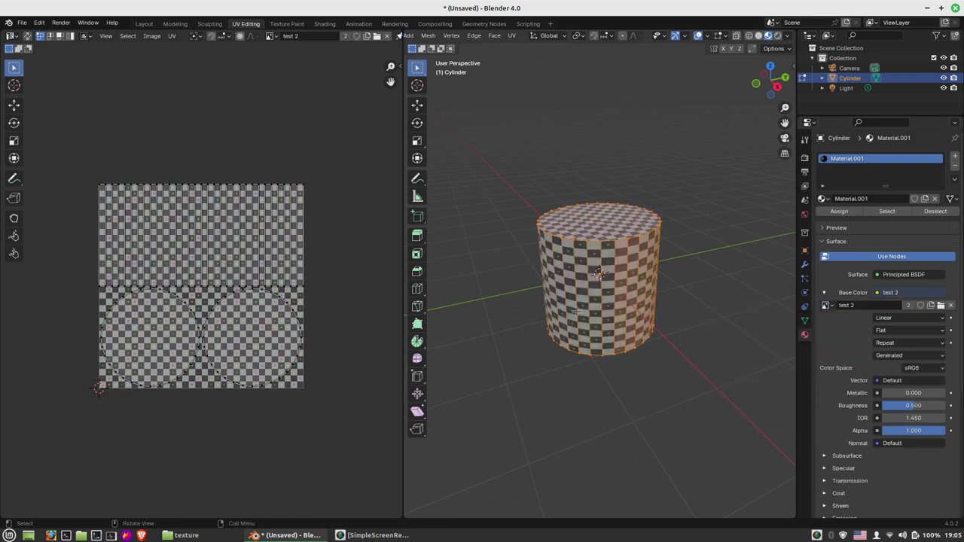
scroll(462, 280, "up", 2)
Step: Widen the 3D view and orbit the checkered cylinder from above, below and the sides
left_click_drag(404, 260, 339, 254)
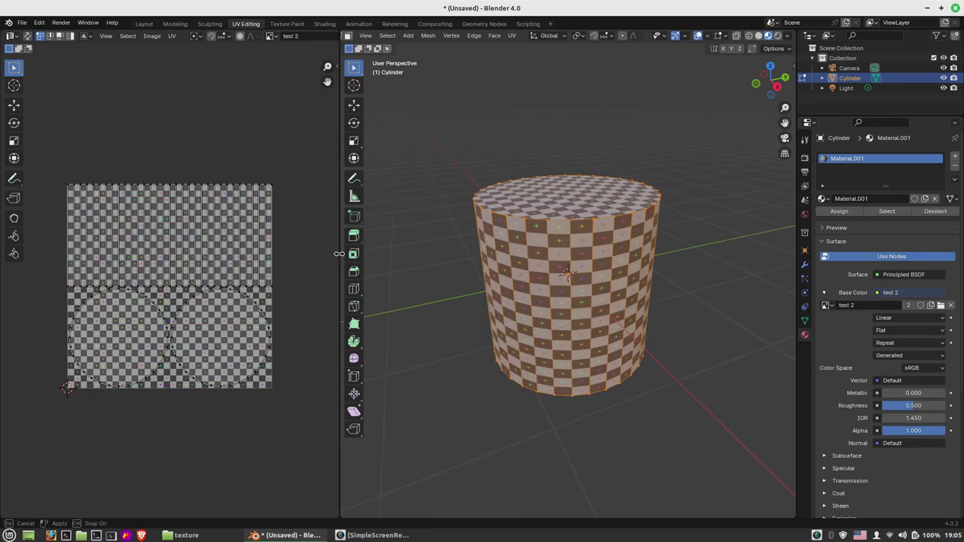
middle_click_drag(514, 266, 566, 289)
left_click(682, 189)
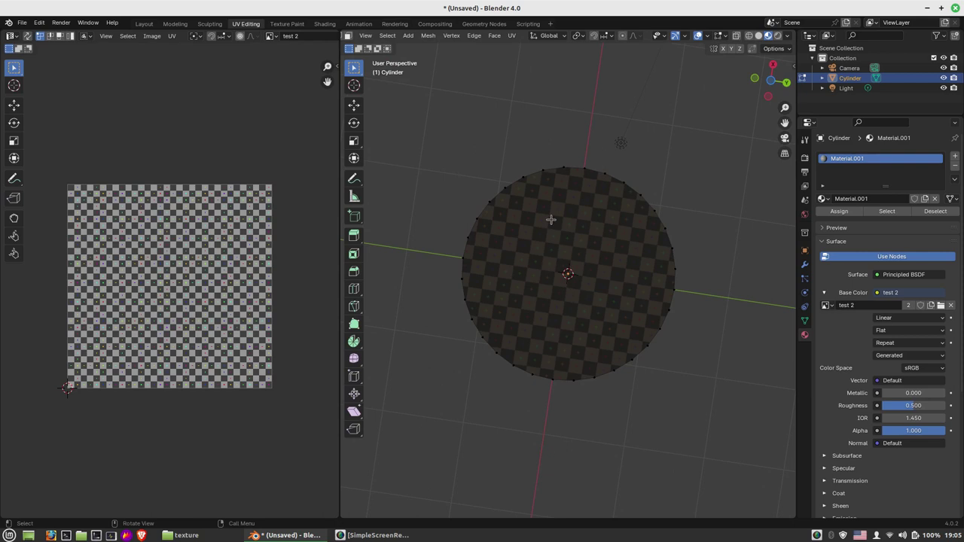
mouse_move(554, 240)
middle_mouse_down()
mouse_move(586, 301)
mouse_move(613, 270)
middle_mouse_up()
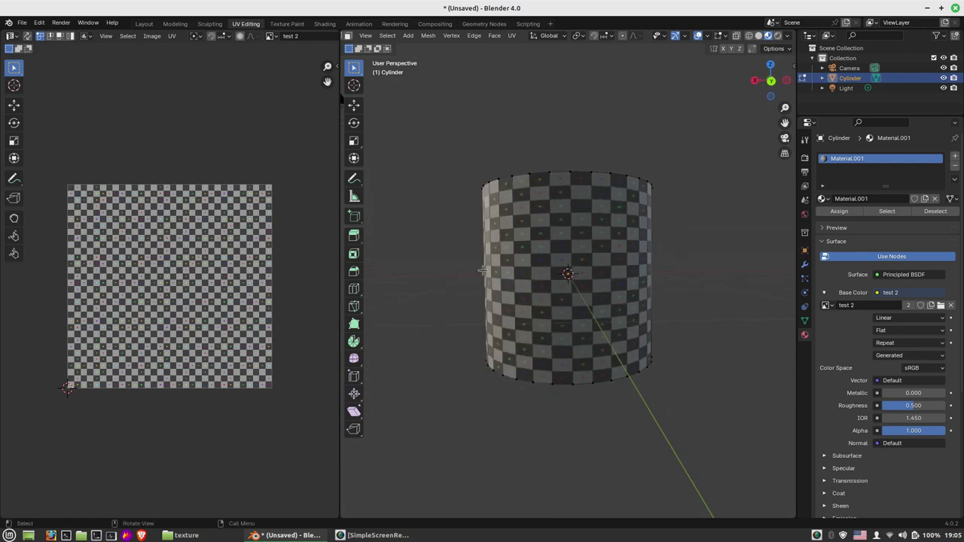
middle_click_drag(613, 270, 561, 240)
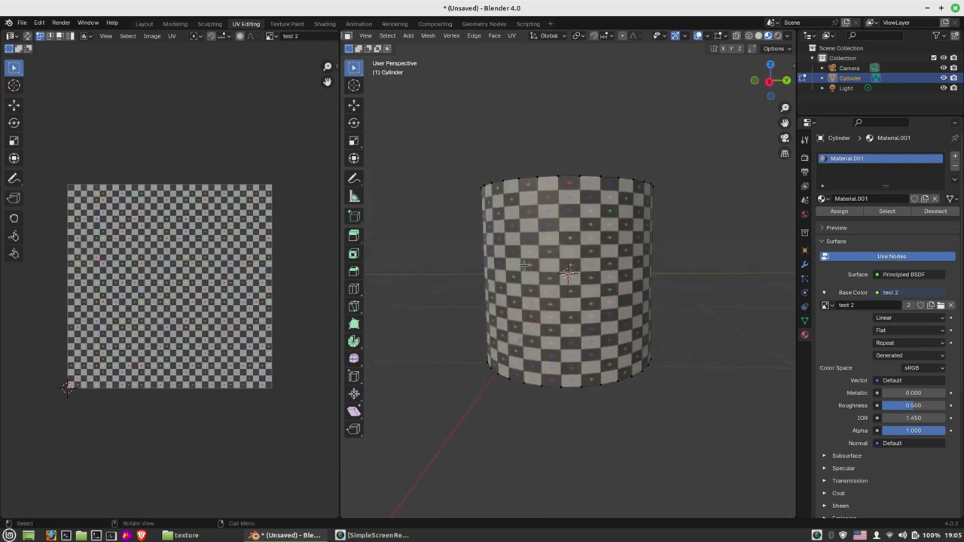
mouse_move(530, 268)
middle_mouse_down()
mouse_move(579, 289)
mouse_move(527, 286)
middle_mouse_up()
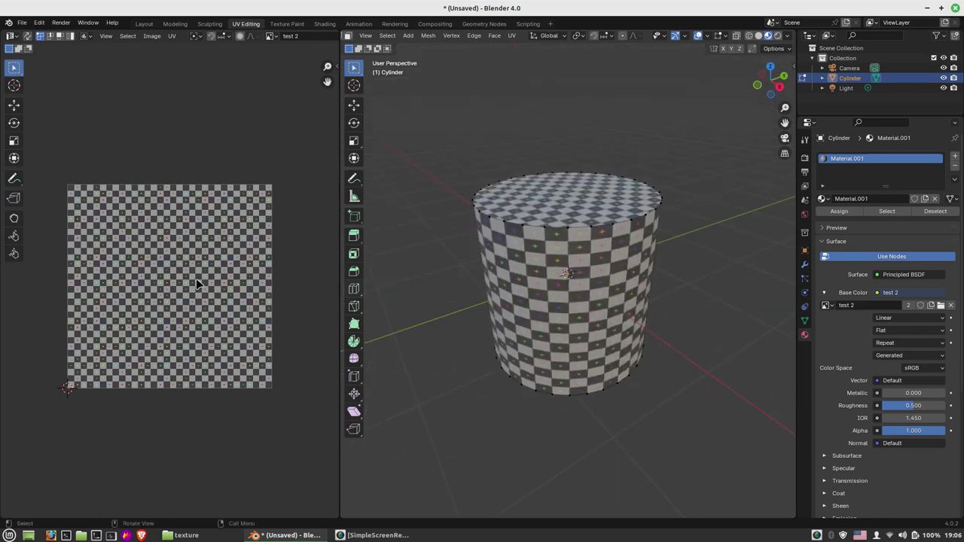
Step: Return to Edit Mode and select the whole mesh so its full UV layout shows
key("Tab")
left_click(376, 35)
left_click(392, 49)
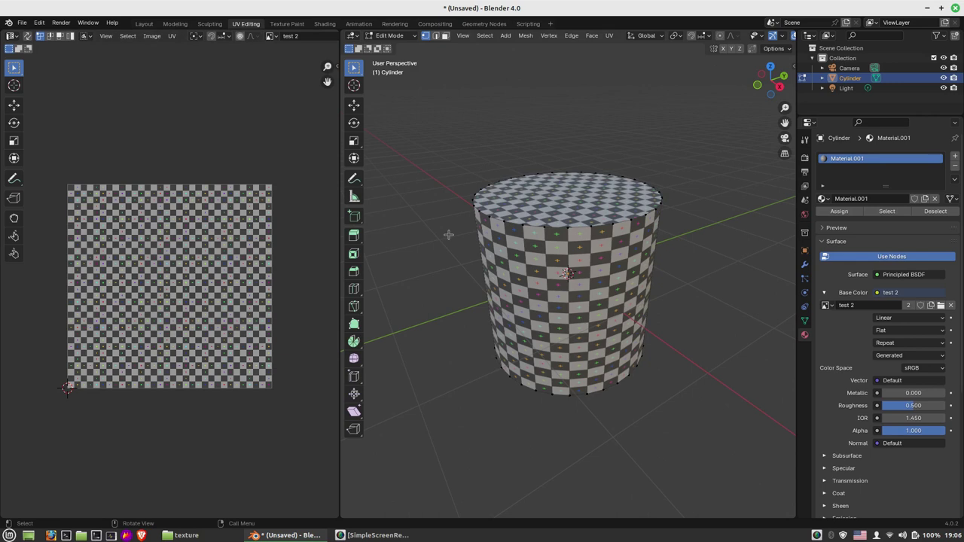
key("a")
middle_click_drag(119, 190, 291, 161)
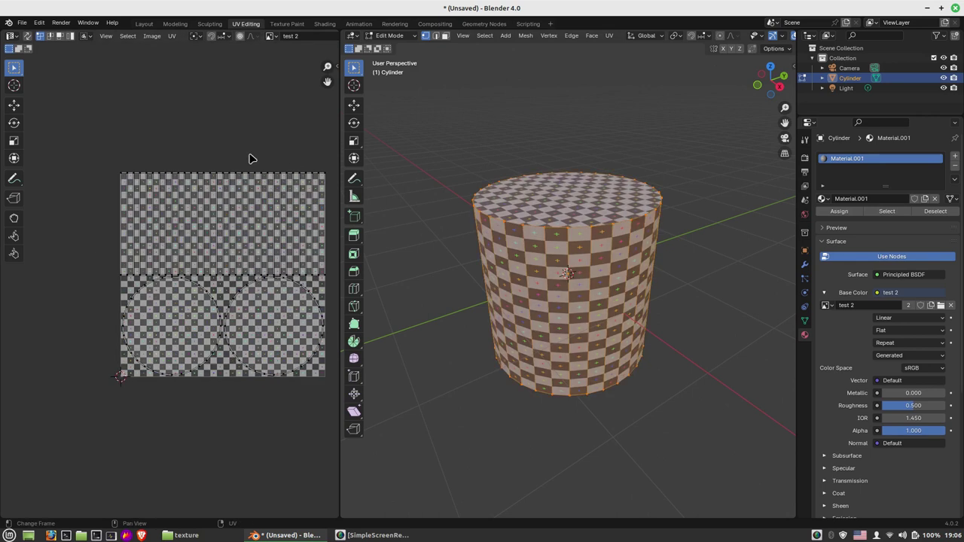
Step: Select the side-strip UV island and stretch it horizontally along X
left_click_drag(64, 144, 324, 269)
scroll(240, 247, "up", 2)
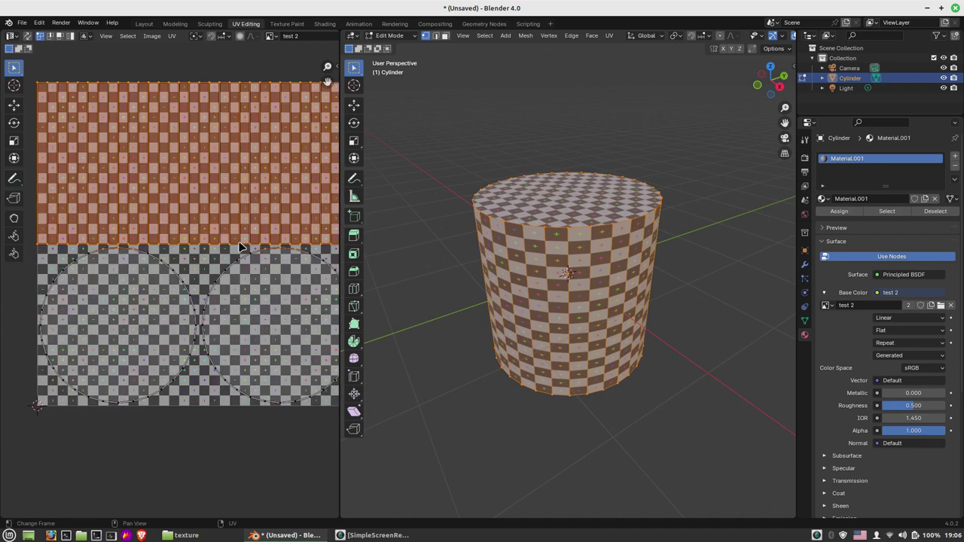
left_click_drag(139, 65, 132, 197)
left_click_drag(340, 239, 601, 226)
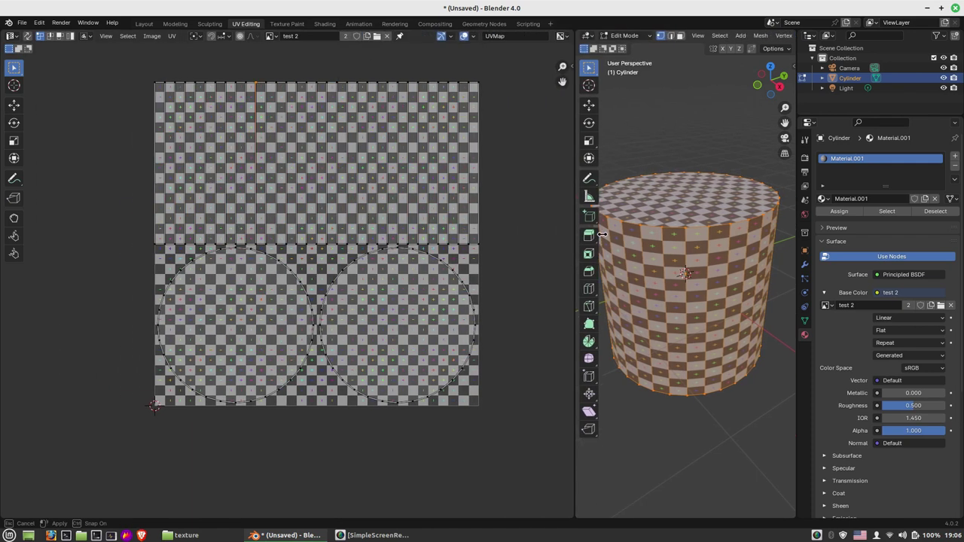
left_click_drag(149, 75, 497, 250)
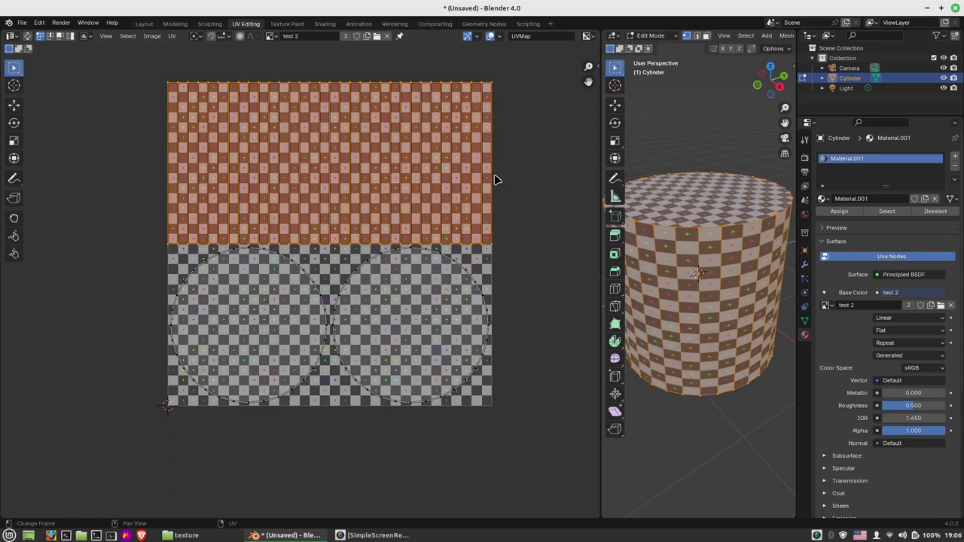
key("s")
key("x")
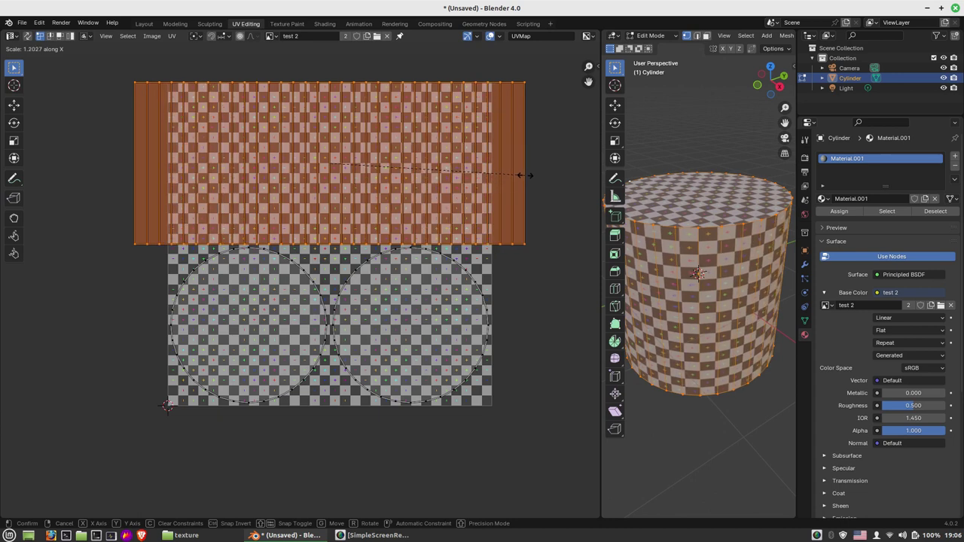
left_click(524, 175)
Step: Scale the side-strip island down to about 0.90 and widen the 3D view
mouse_move(745, 316)
middle_mouse_down()
mouse_move(754, 273)
mouse_move(746, 281)
middle_mouse_up()
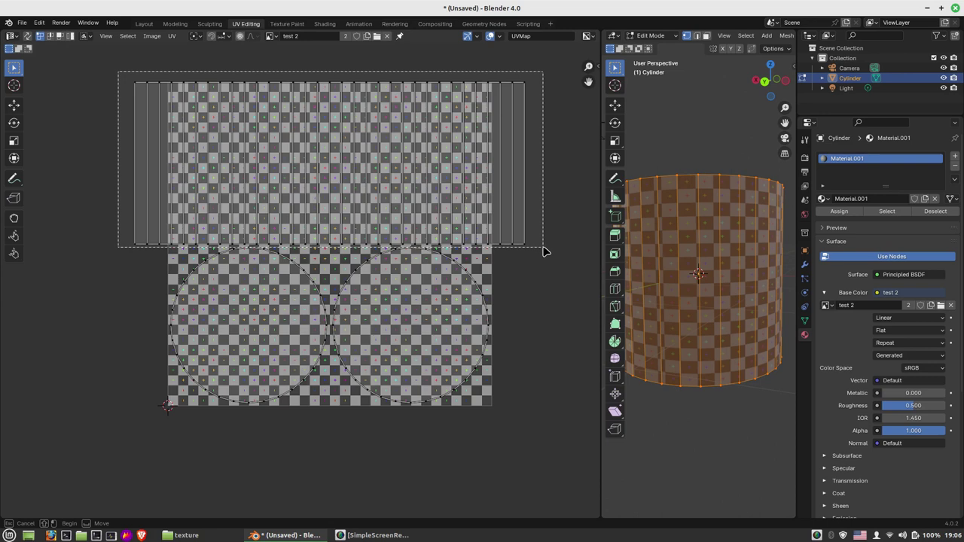
key("s")
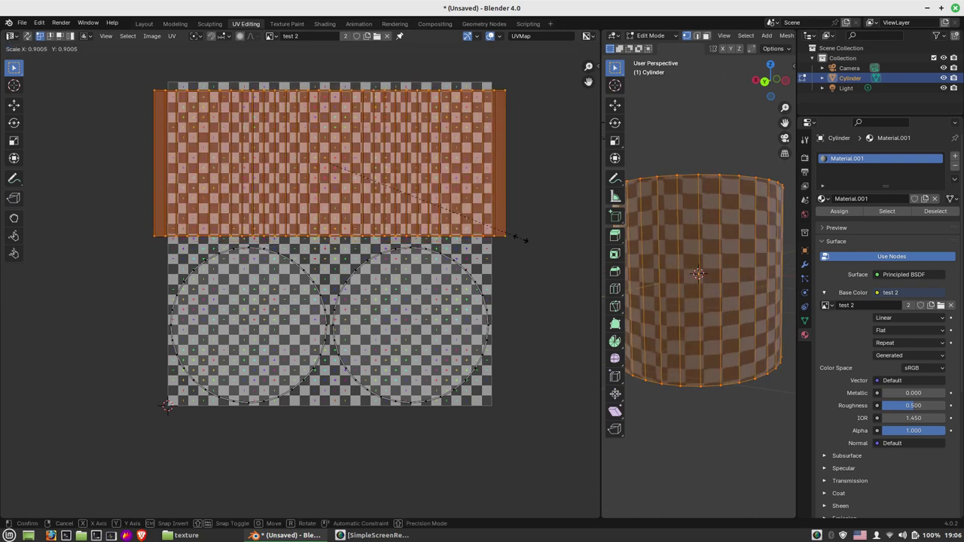
left_click(503, 234)
left_click_drag(601, 226, 333, 196)
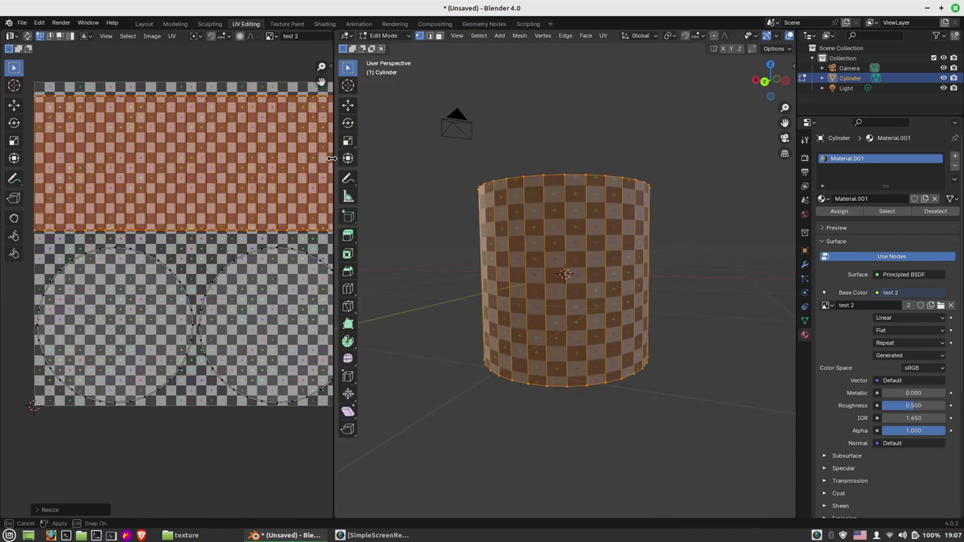
left_click(516, 137)
mouse_move(517, 137)
middle_mouse_down()
mouse_move(703, 283)
mouse_move(542, 280)
mouse_move(576, 268)
mouse_move(559, 271)
middle_mouse_up()
scroll(585, 245, "up", 4)
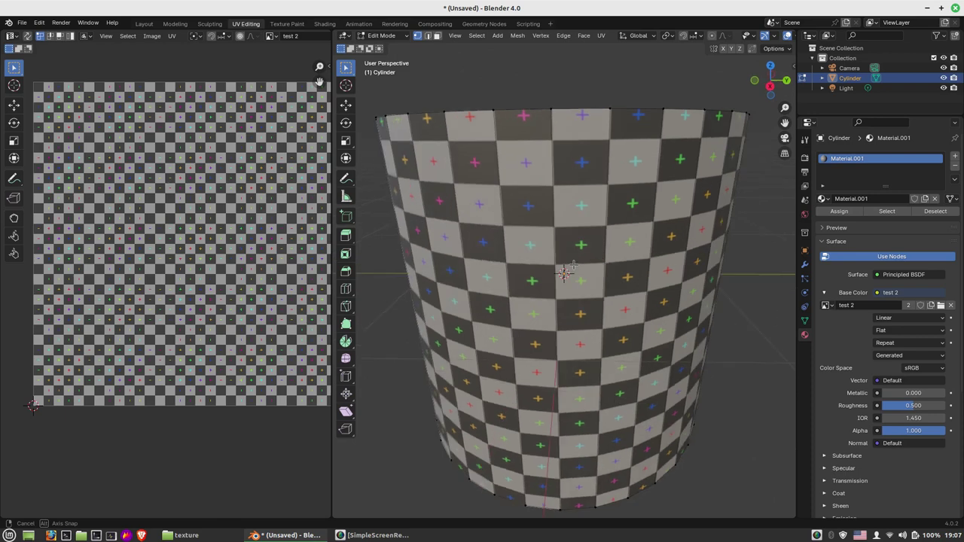
middle_click_drag(559, 271, 470, 223)
scroll(459, 228, "down", 3)
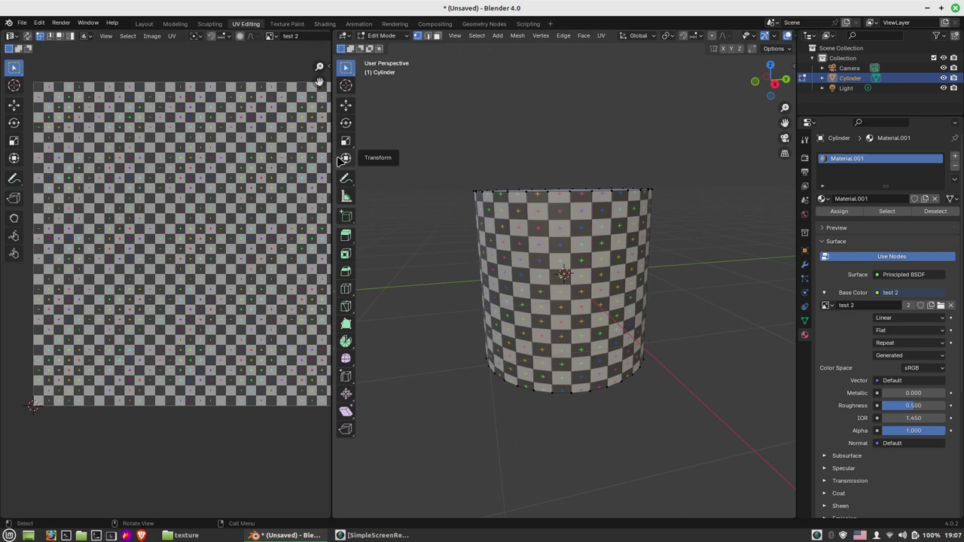
middle_click_drag(573, 222, 506, 276)
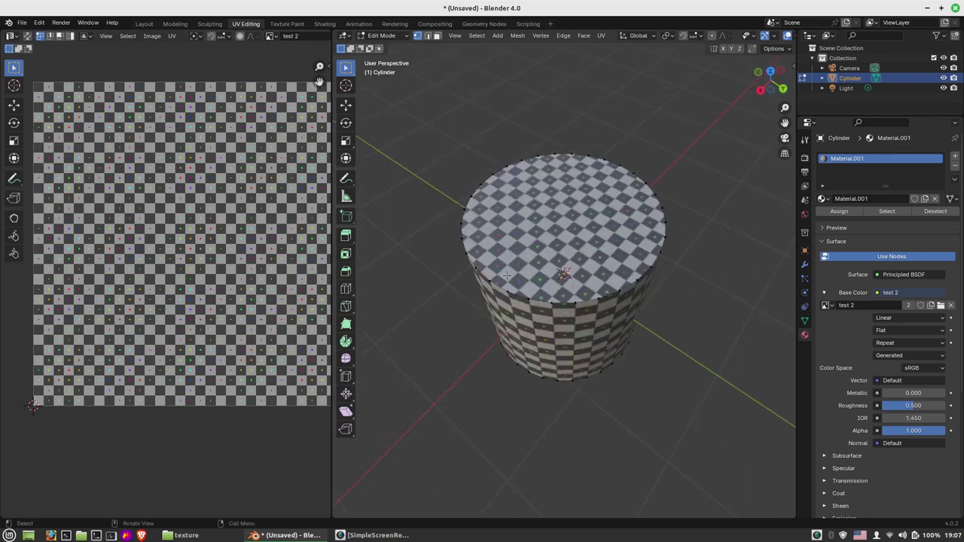
left_click(545, 216)
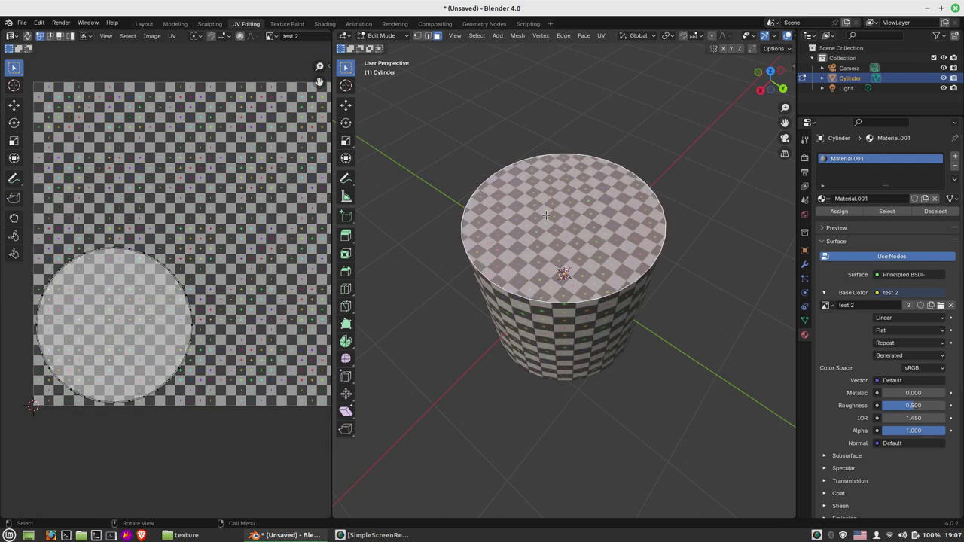
middle_click_drag(565, 397, 572, 371)
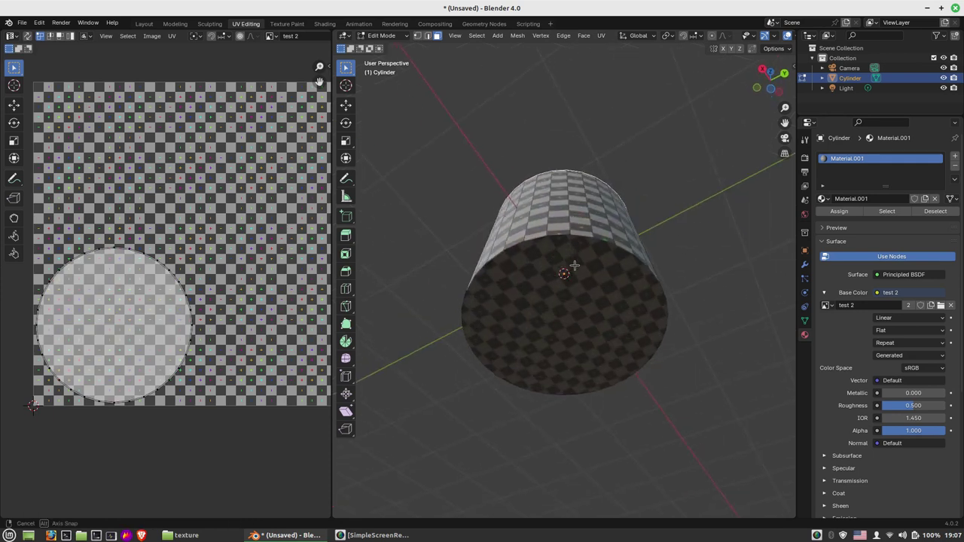
Step: Deselect all faces and orbit around the cylinder to inspect its end cap
left_click(601, 36)
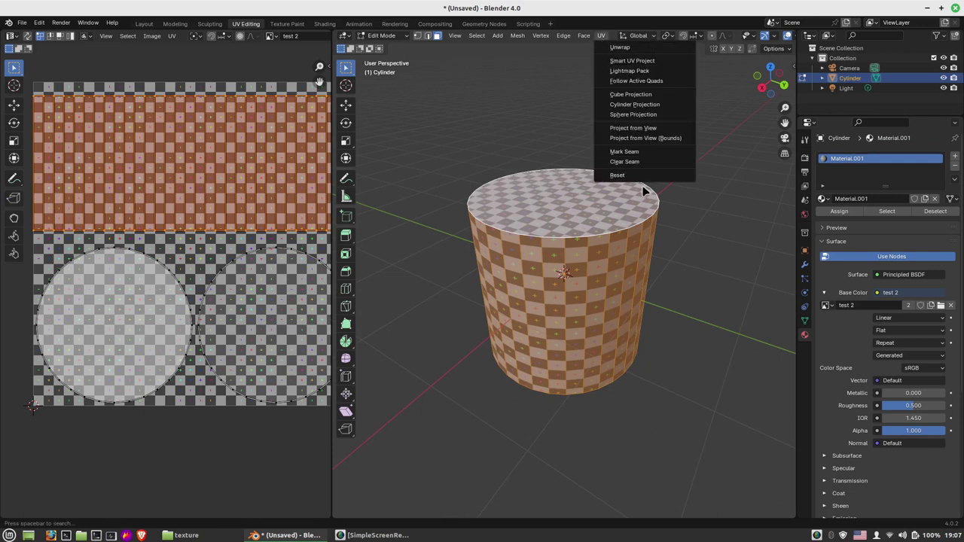
left_click(622, 161)
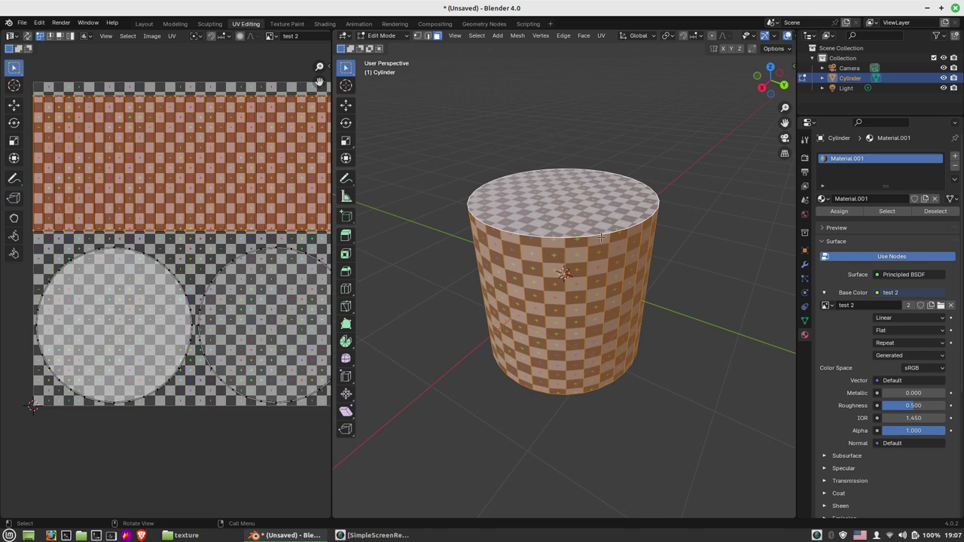
key("alt+a")
middle_click_drag(531, 238, 548, 205)
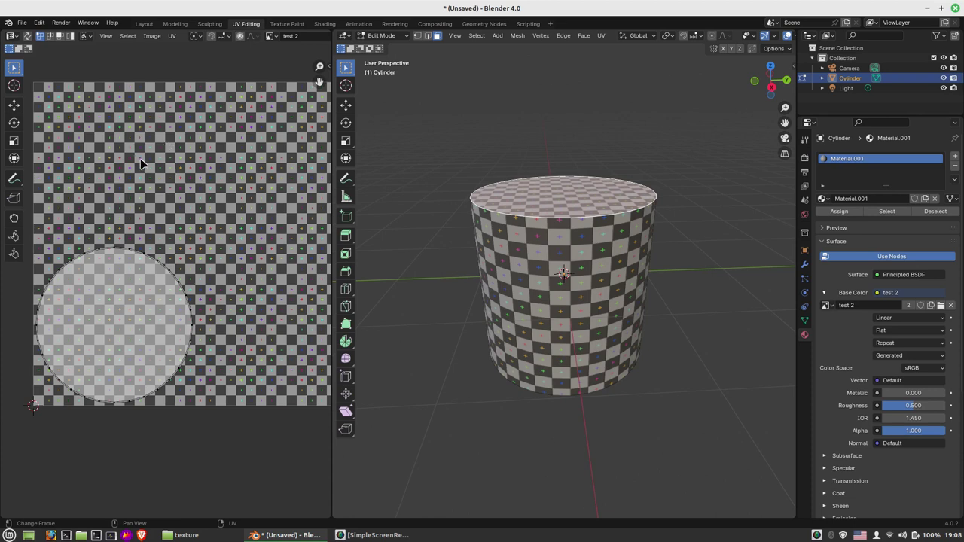
mouse_move(570, 365)
middle_mouse_down()
mouse_move(581, 306)
mouse_move(414, 81)
mouse_move(366, 53)
middle_mouse_up()
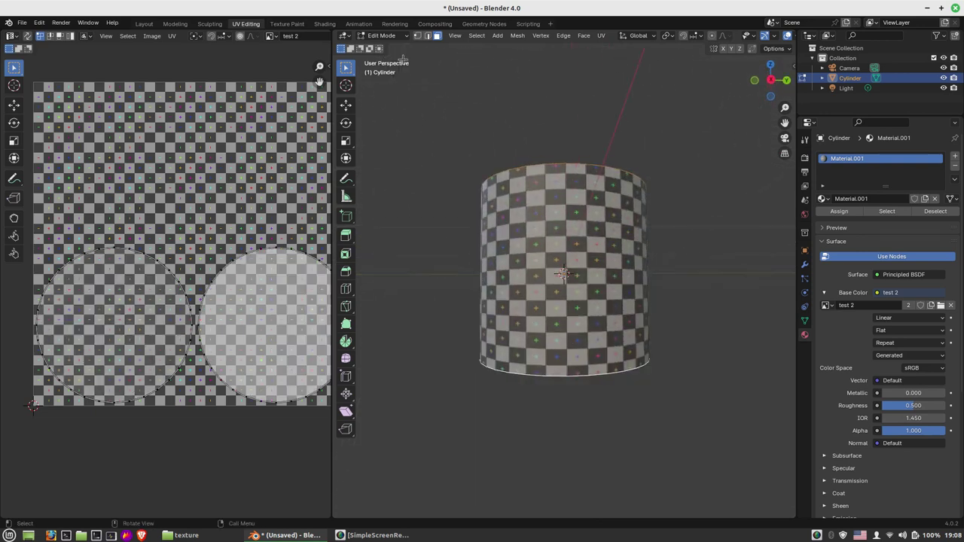
mouse_move(506, 114)
middle_mouse_down()
mouse_move(596, 153)
mouse_move(430, 82)
middle_mouse_up()
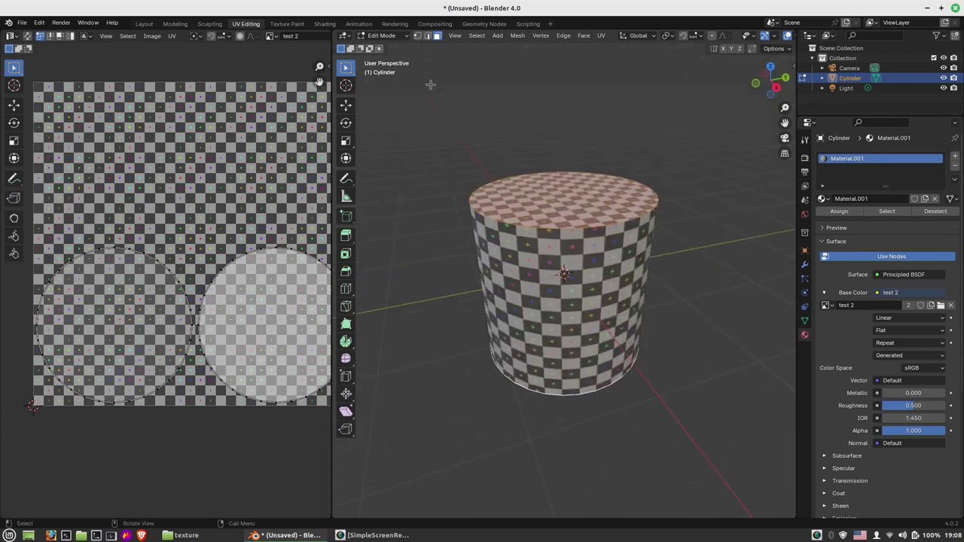
Step: Switch to Edge select mode and pick a vertical side edge, checking the wall and top
left_click(427, 36)
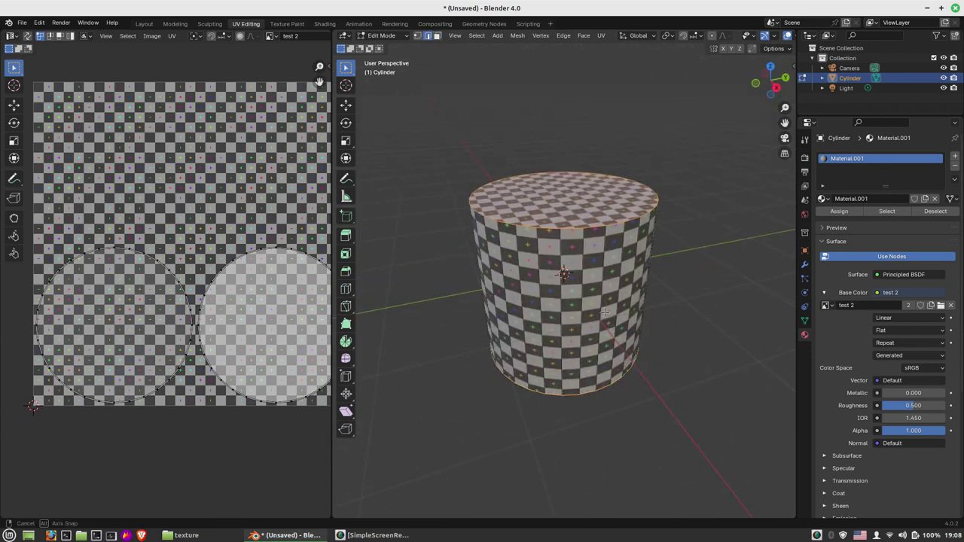
middle_click_drag(553, 233, 572, 272)
left_click(557, 245, "shift")
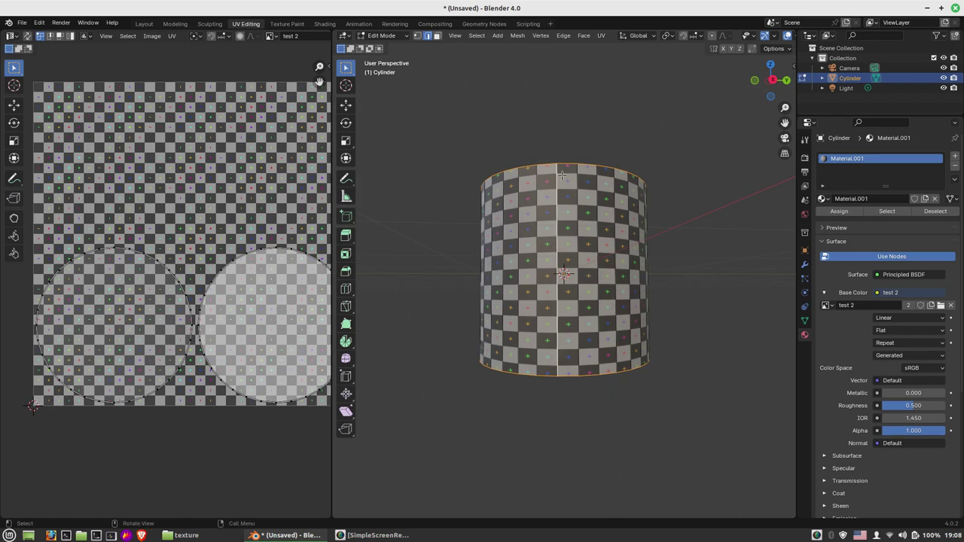
middle_click_drag(566, 272, 563, 275)
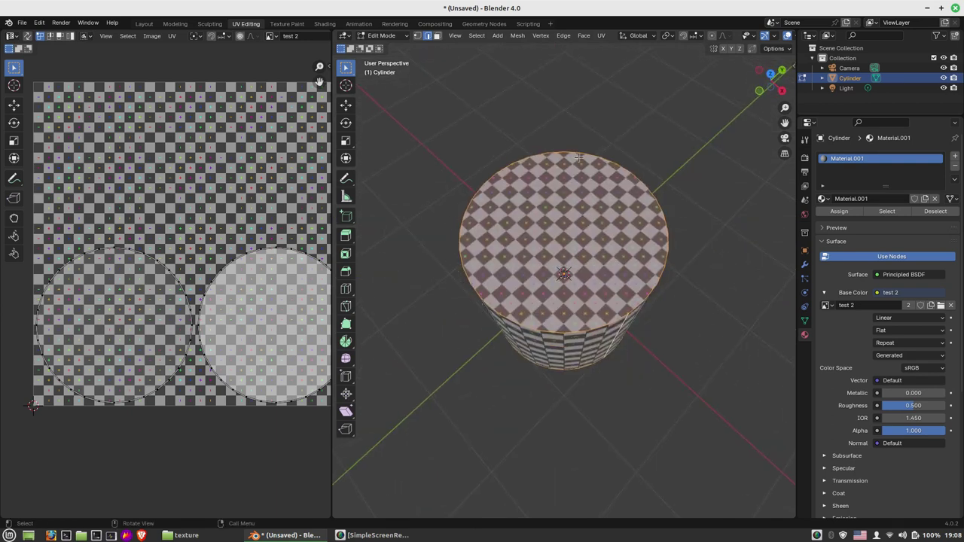
middle_click_drag(617, 286, 561, 178)
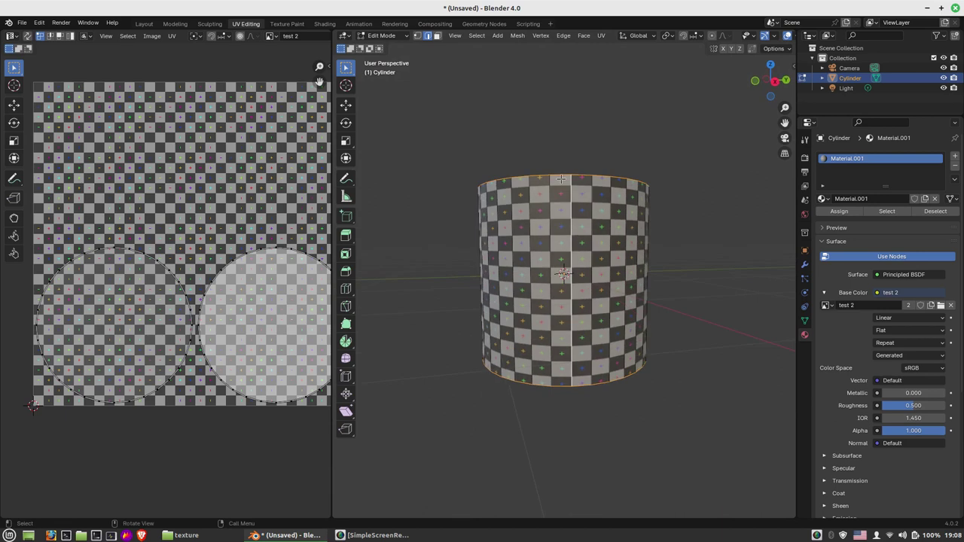
middle_click_drag(567, 320, 658, 257)
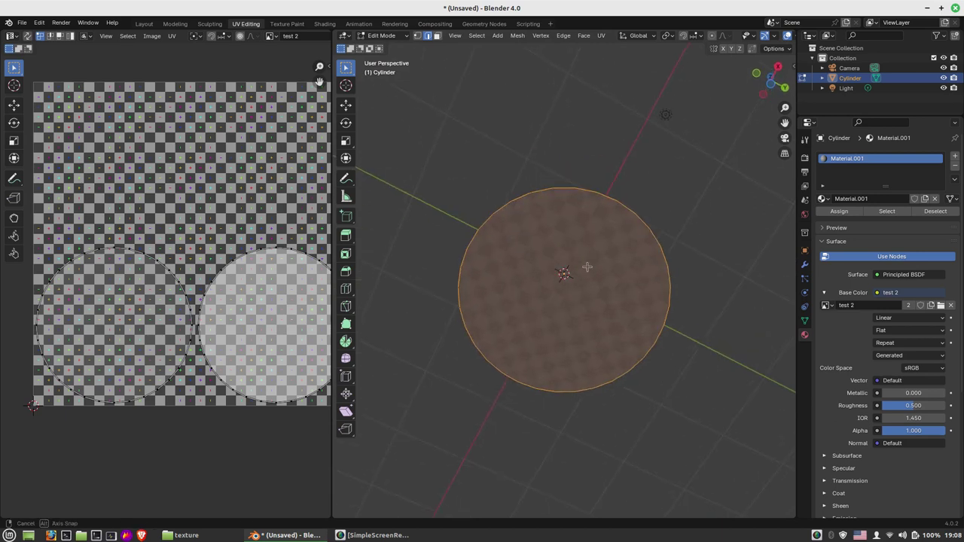
middle_click_drag(513, 214, 519, 174)
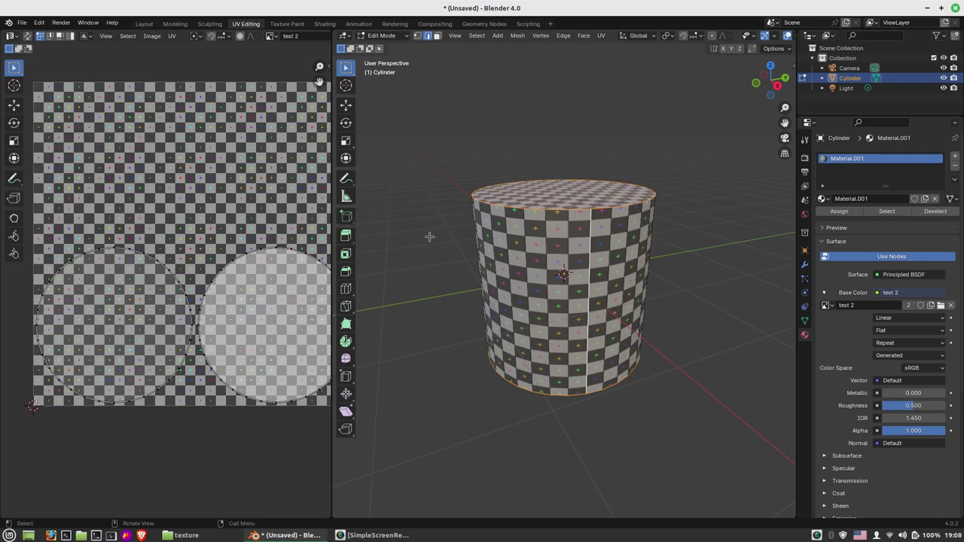
Step: Mark the selected top and bottom rims and one vertical side edge as UV seams, then deselect
left_click(600, 36)
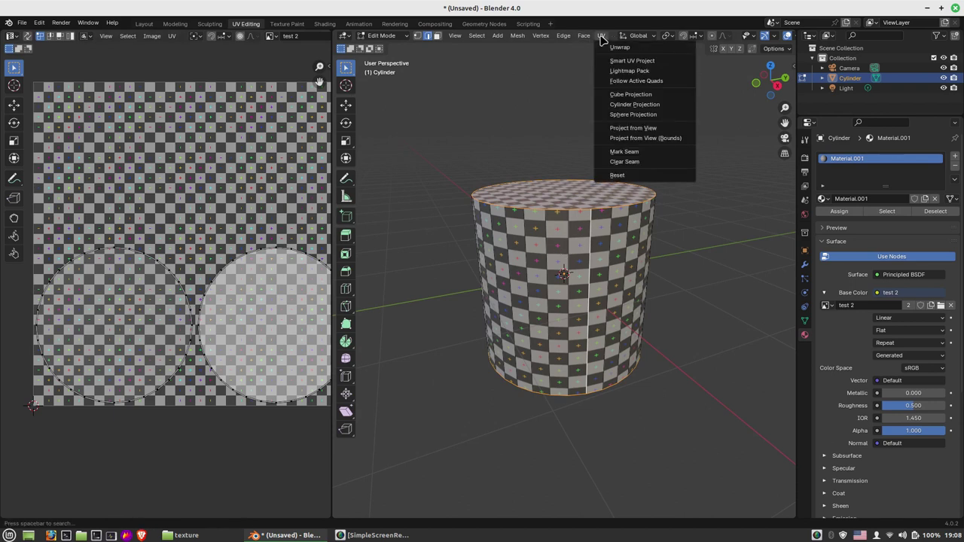
left_click(624, 151)
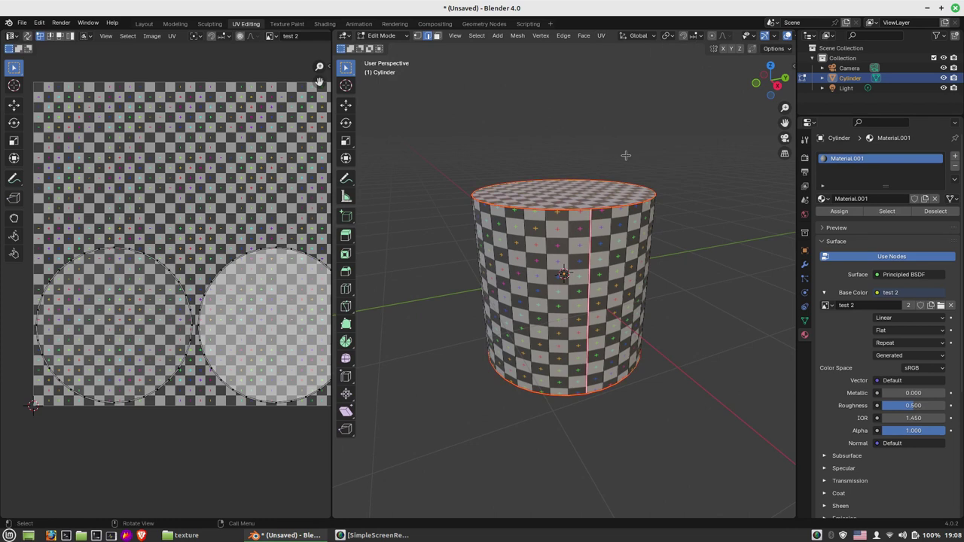
left_click(690, 306)
Step: Orbit around the cylinder to check the red seams, including the bottom rim
middle_click_drag(608, 249, 467, 251)
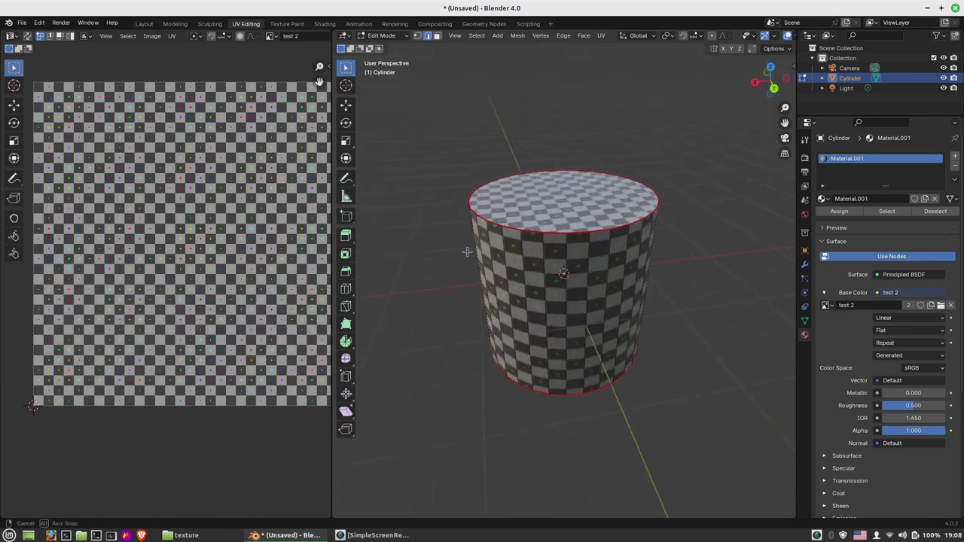
mouse_move(467, 252)
middle_mouse_down()
mouse_move(599, 225)
mouse_move(543, 229)
middle_mouse_up()
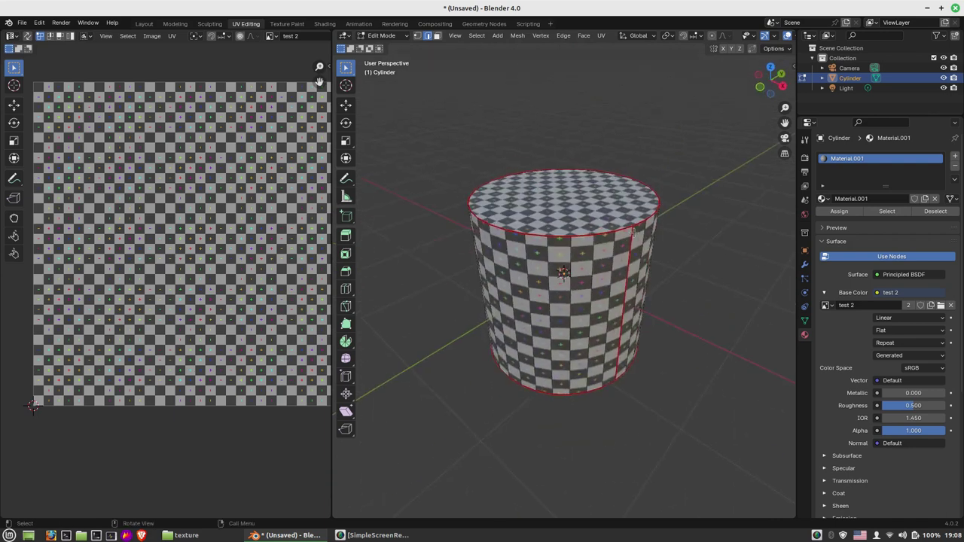
middle_click_drag(634, 231, 585, 224)
mouse_move(567, 376)
middle_mouse_down()
mouse_move(509, 315)
mouse_move(600, 302)
mouse_move(558, 231)
middle_mouse_up()
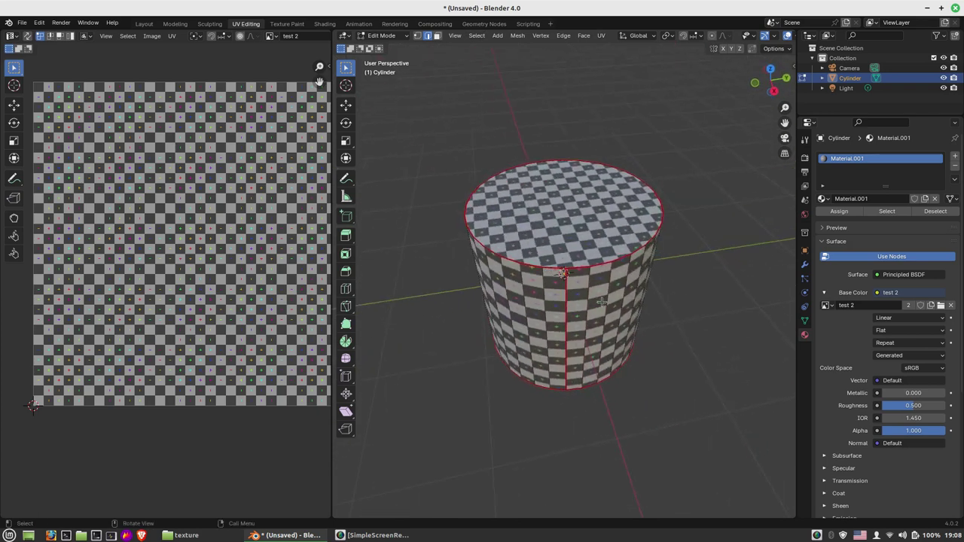
middle_click_drag(601, 302, 587, 112)
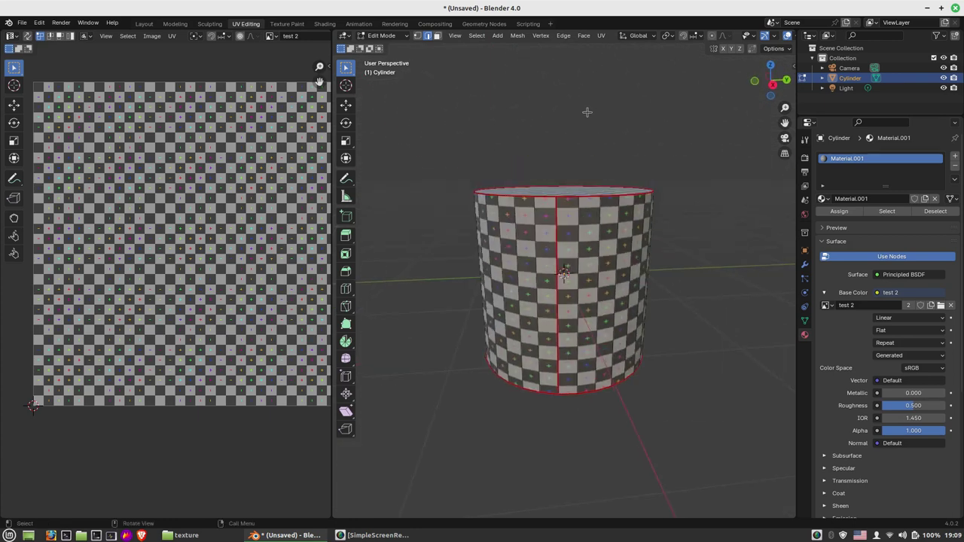
Step: Select the whole mesh and unwrap it along the new seams, then deselect it
key("a")
left_click(601, 35)
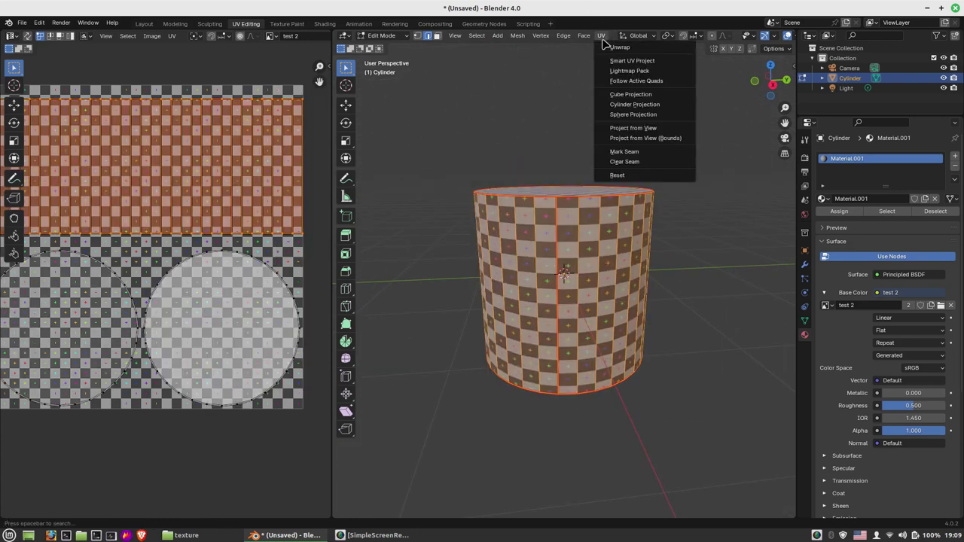
left_click(619, 47)
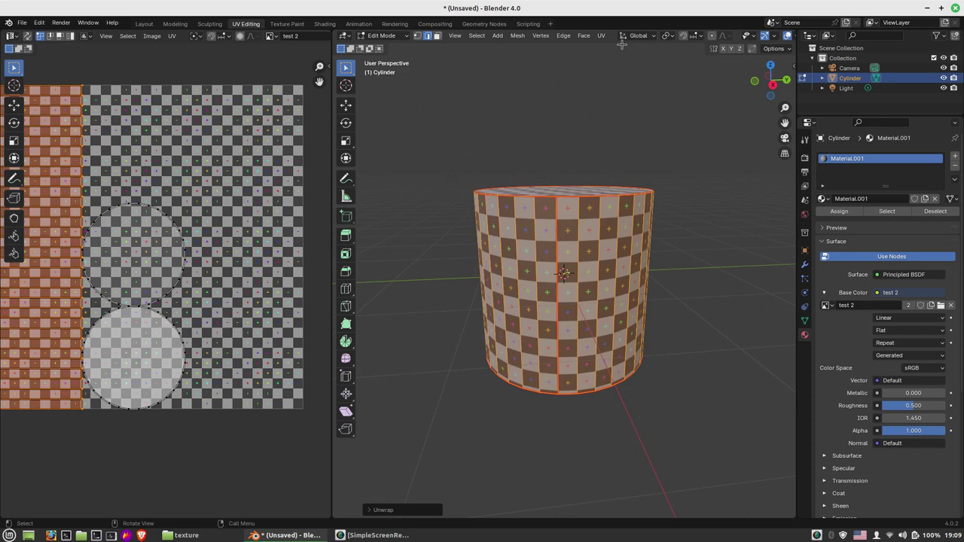
middle_click_drag(89, 230, 209, 220)
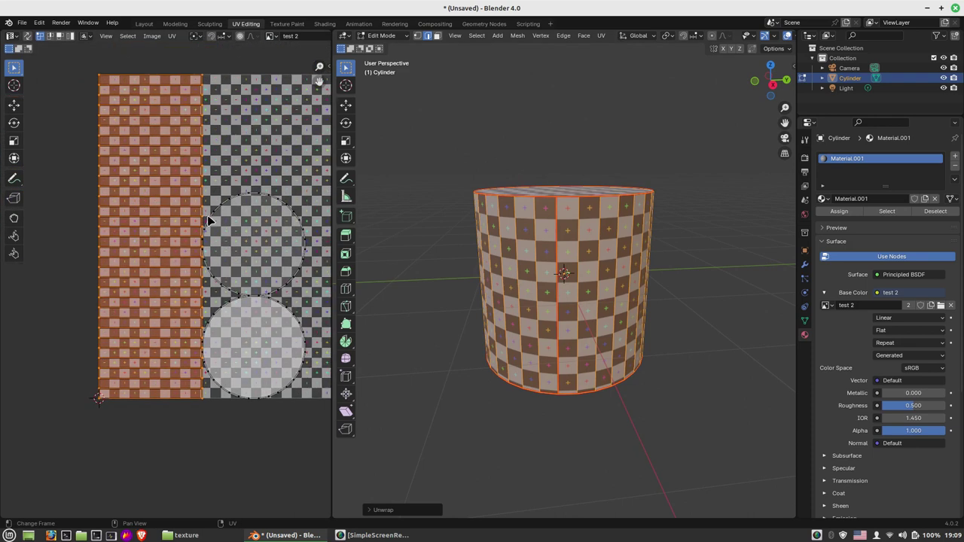
key("alt+a")
Step: Orbit around the checker-mapped cylinder to inspect its sides and top cap
mouse_move(494, 241)
middle_mouse_down()
mouse_move(527, 330)
mouse_move(601, 262)
mouse_move(499, 204)
middle_mouse_up()
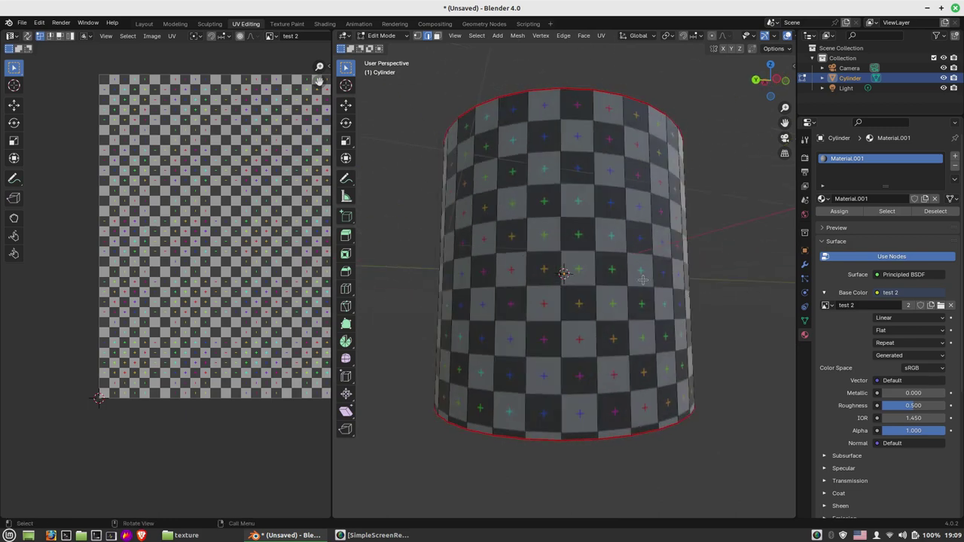
middle_click_drag(648, 275, 568, 225)
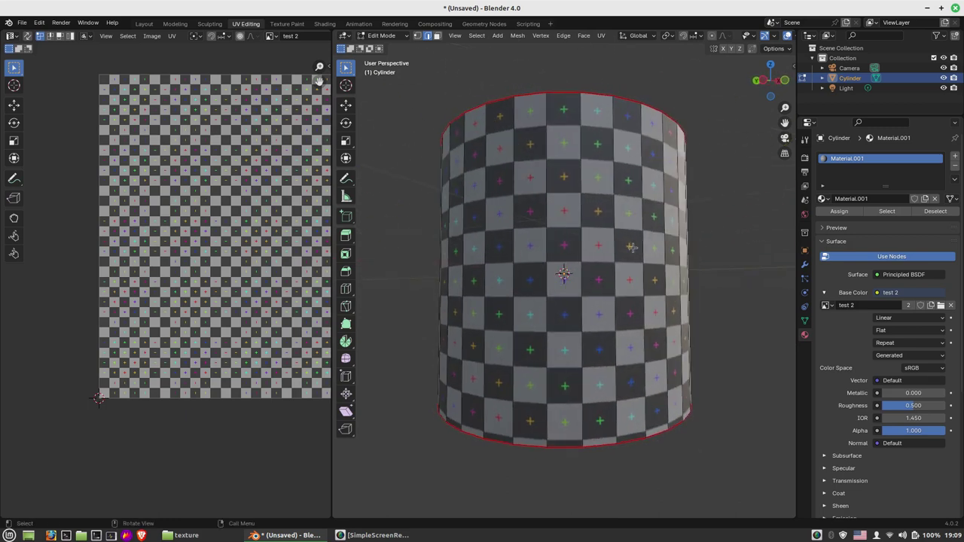
middle_click_drag(632, 248, 588, 258)
middle_click_drag(657, 254, 626, 214)
middle_click_drag(636, 259, 617, 253)
middle_click_drag(665, 354, 593, 323)
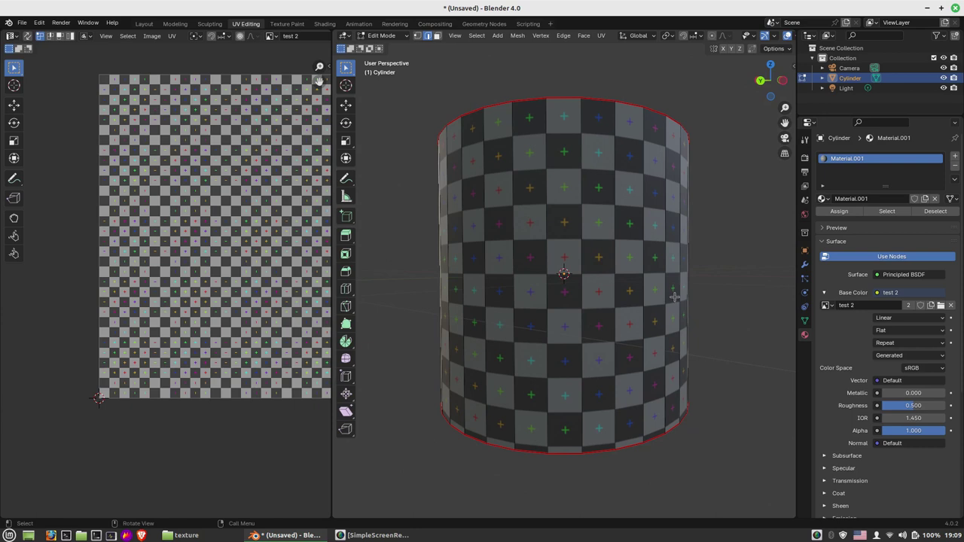
mouse_move(633, 235)
middle_mouse_down()
mouse_move(594, 278)
mouse_move(574, 258)
middle_mouse_up()
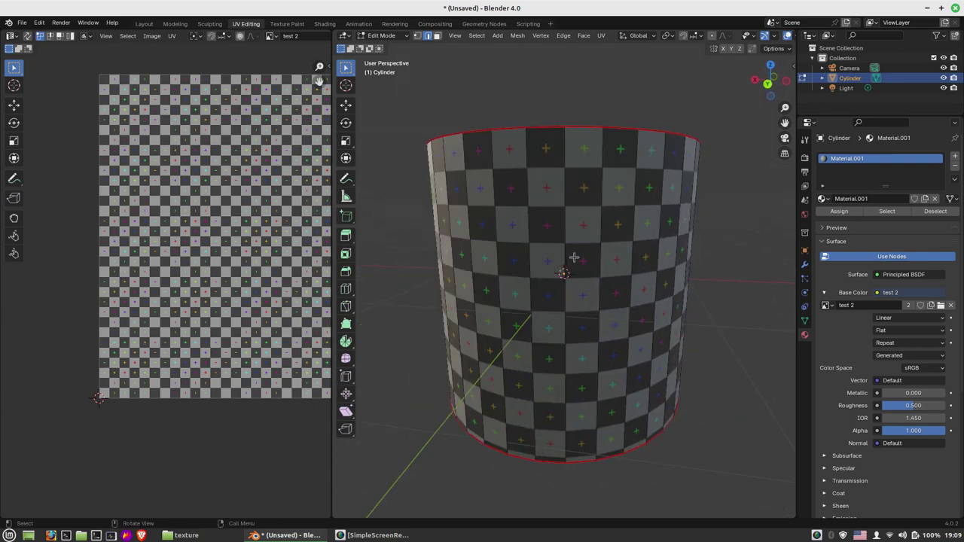
middle_click_drag(520, 309, 527, 279)
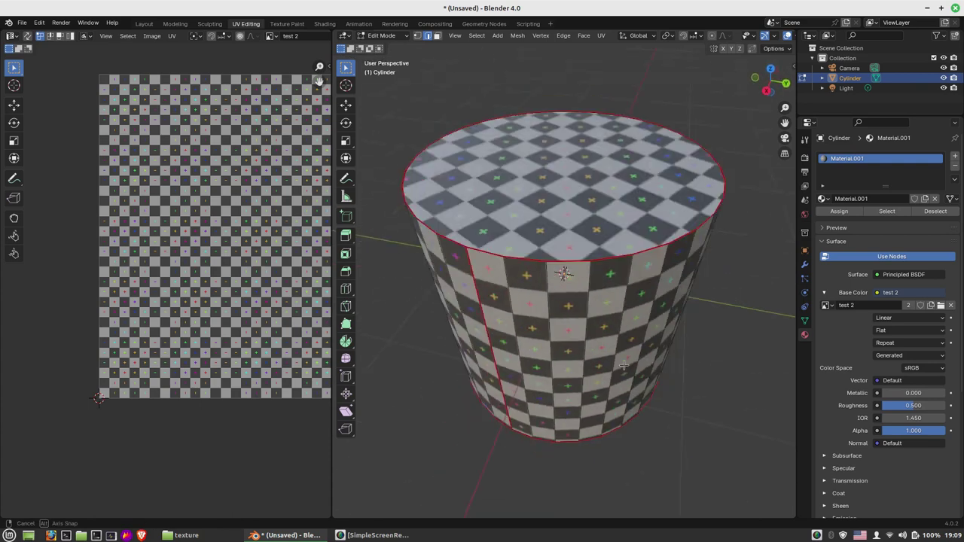
Step: Replace the UV editor's checker image with Rust-Spots-Texture.jpg from the recent texture folder
left_click(153, 37)
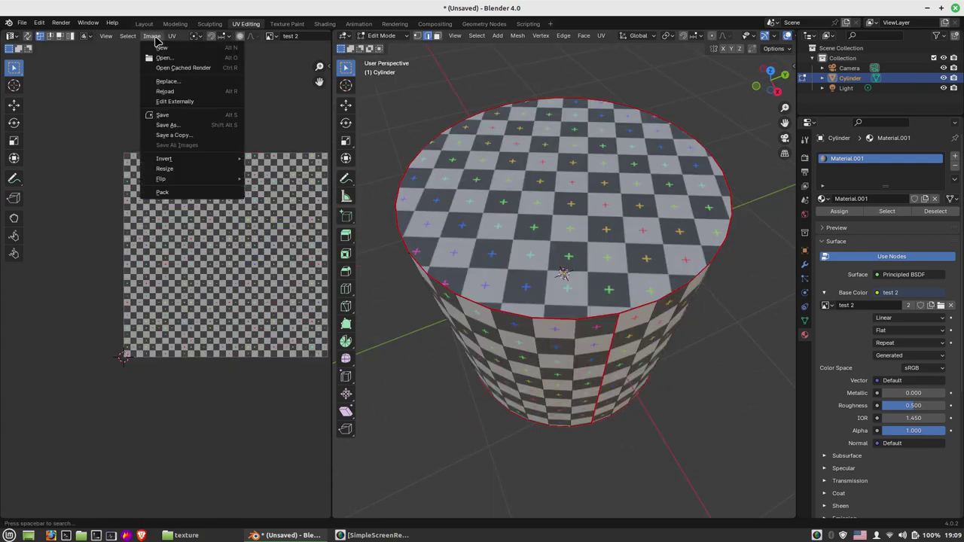
left_click(167, 81)
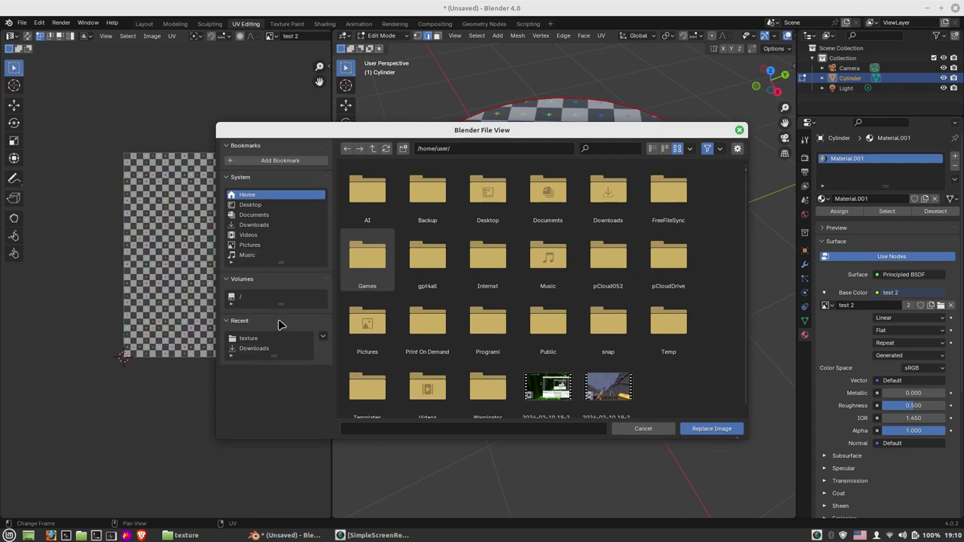
left_click(259, 340)
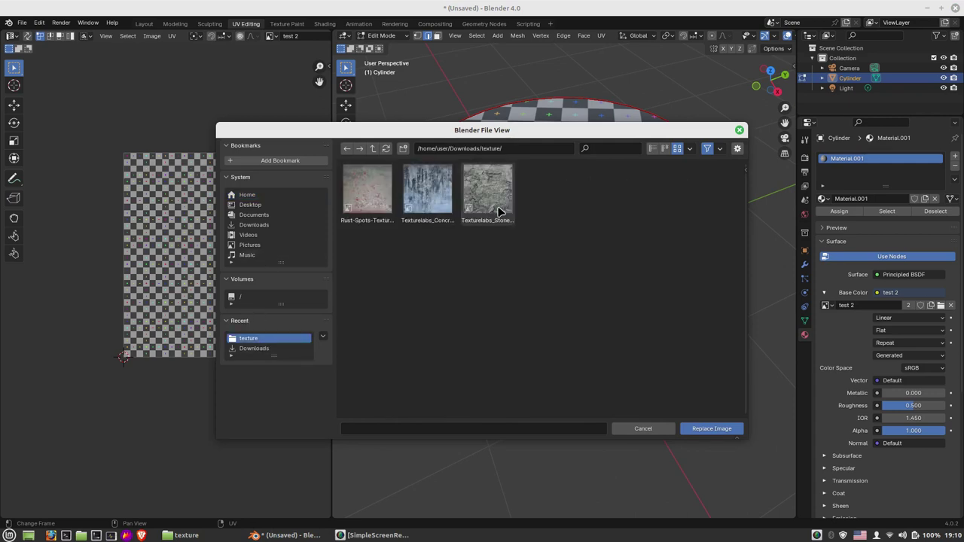
left_click(370, 187)
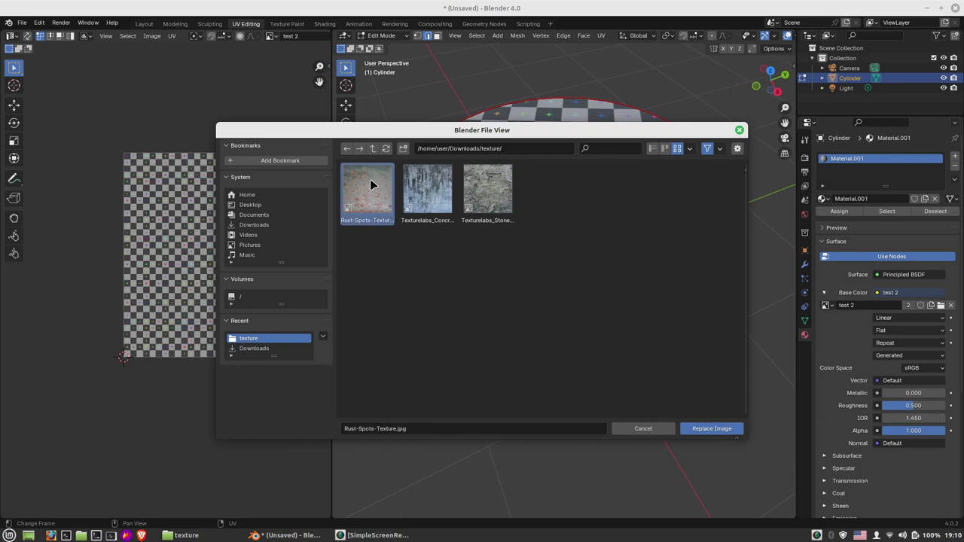
left_click(712, 430)
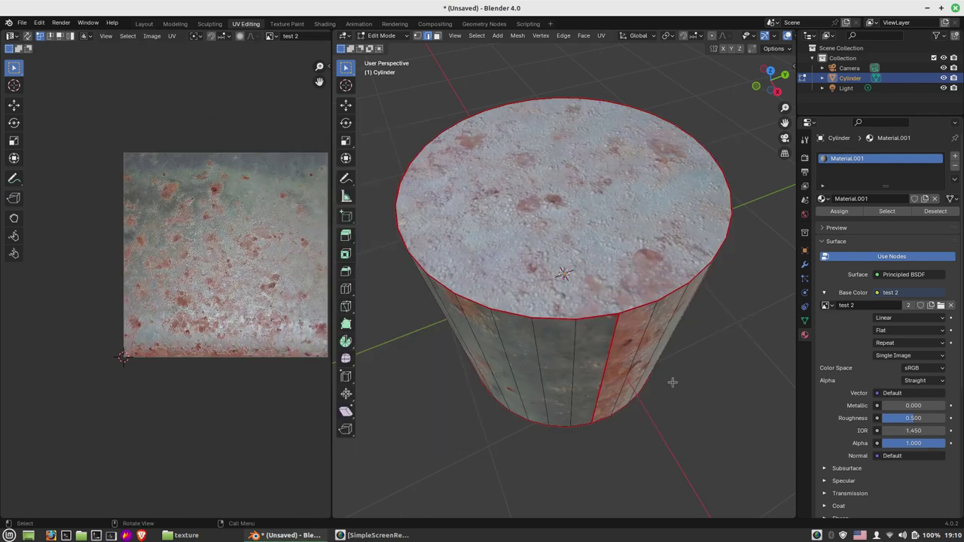
Step: Orbit around the rusty cylinder's side, selecting and then deselecting the whole mesh
mouse_move(602, 327)
middle_mouse_down()
mouse_move(567, 261)
mouse_move(448, 241)
middle_mouse_up()
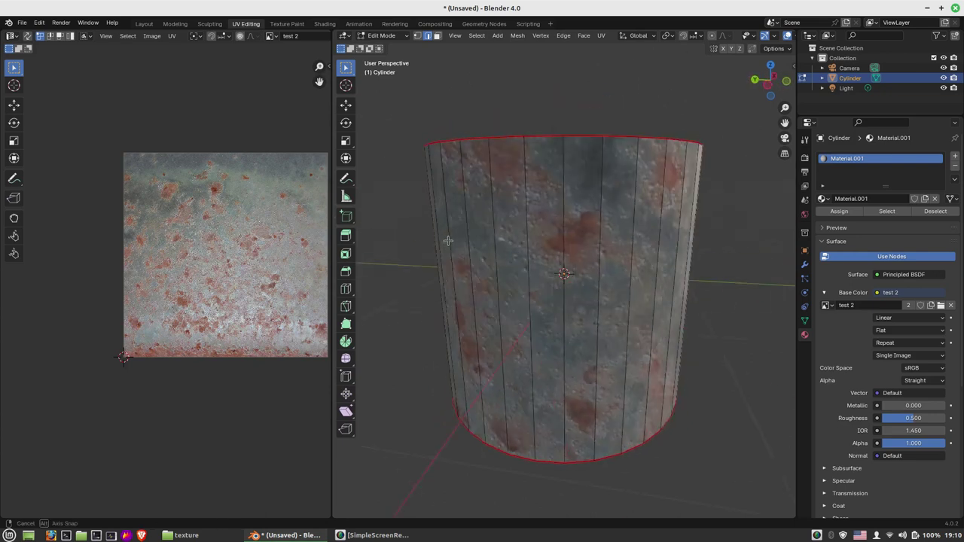
mouse_move(448, 241)
middle_mouse_down()
mouse_move(444, 176)
mouse_move(568, 234)
mouse_move(618, 226)
middle_mouse_up()
key("a")
key("alt+a")
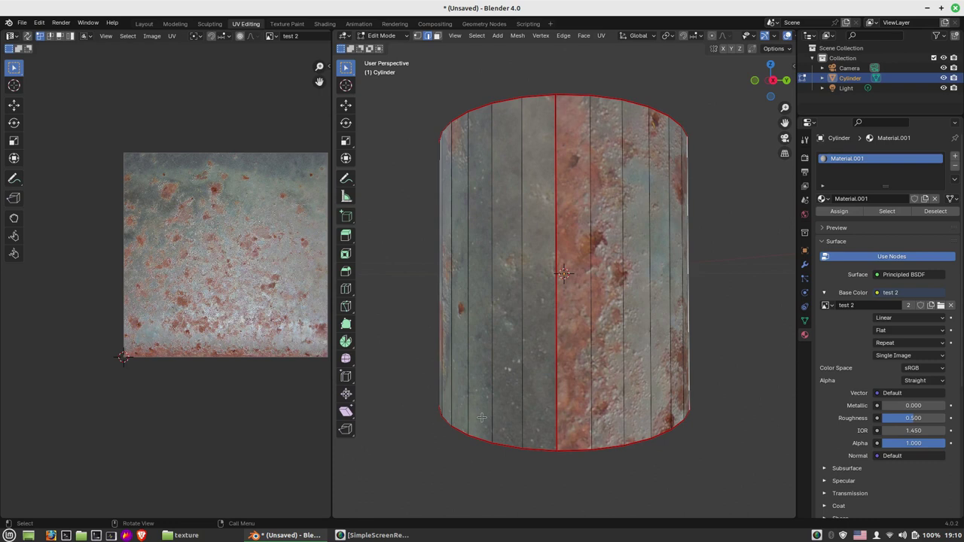
Step: Select all to show the side strips and cap circles over the rust image
middle_click_drag(571, 431, 364, 252)
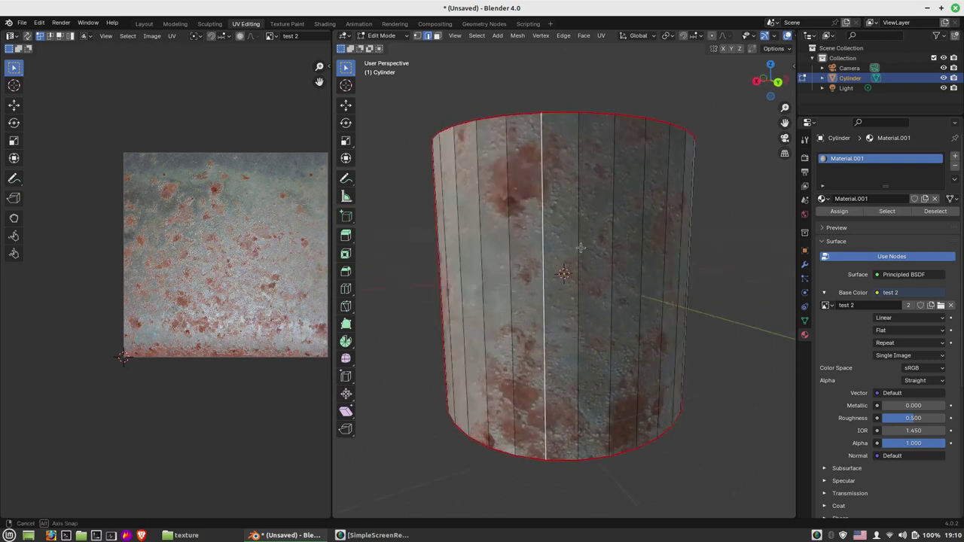
key("a")
left_click_drag(332, 252, 452, 252)
mouse_move(498, 244)
middle_mouse_down()
mouse_move(662, 291)
mouse_move(663, 354)
middle_mouse_up()
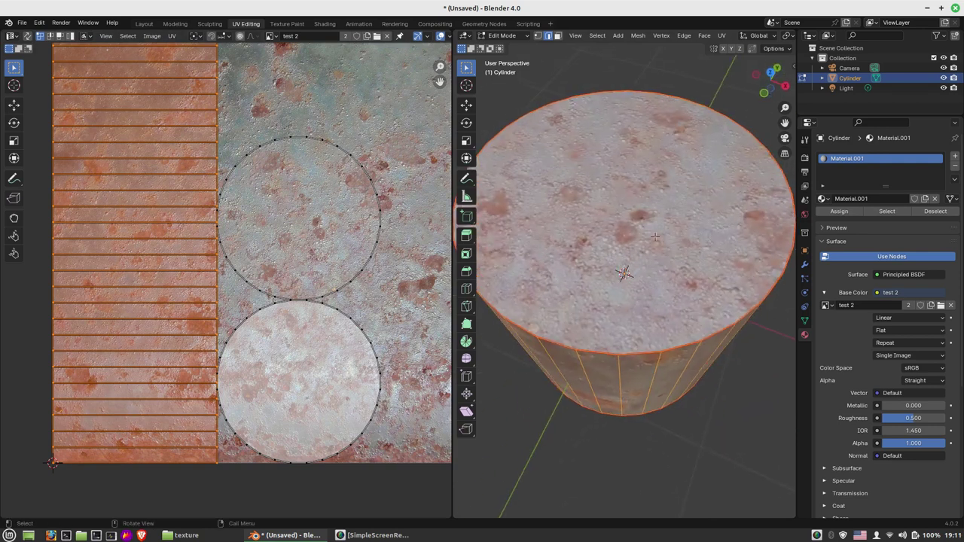
Step: Rotate the side strips' UV block 90° with R 90
middle_click_drag(569, 358, 607, 297)
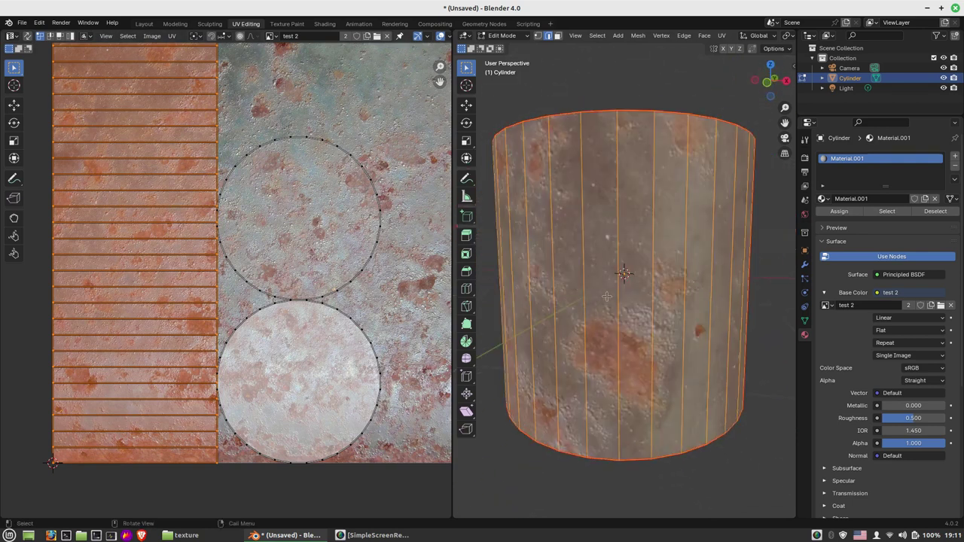
type("r")
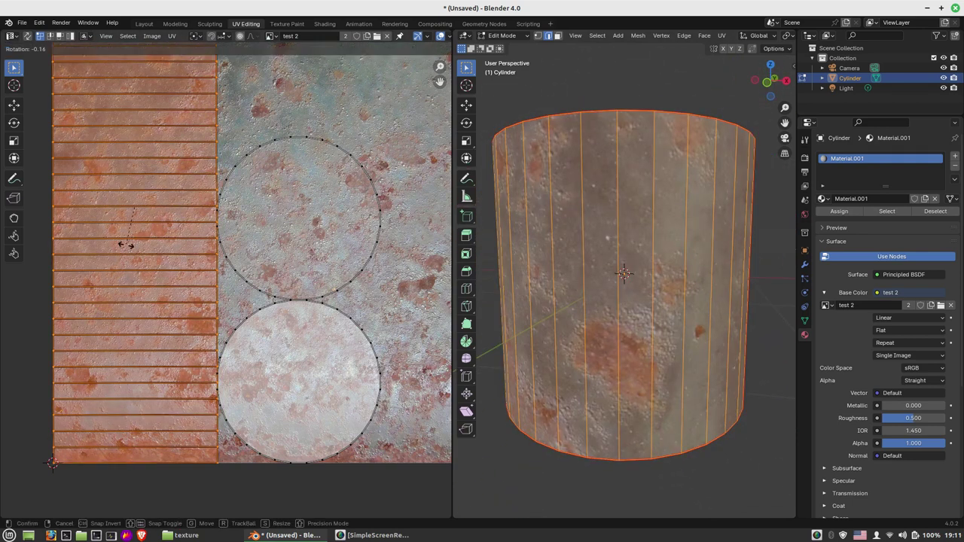
type("90")
key("Return")
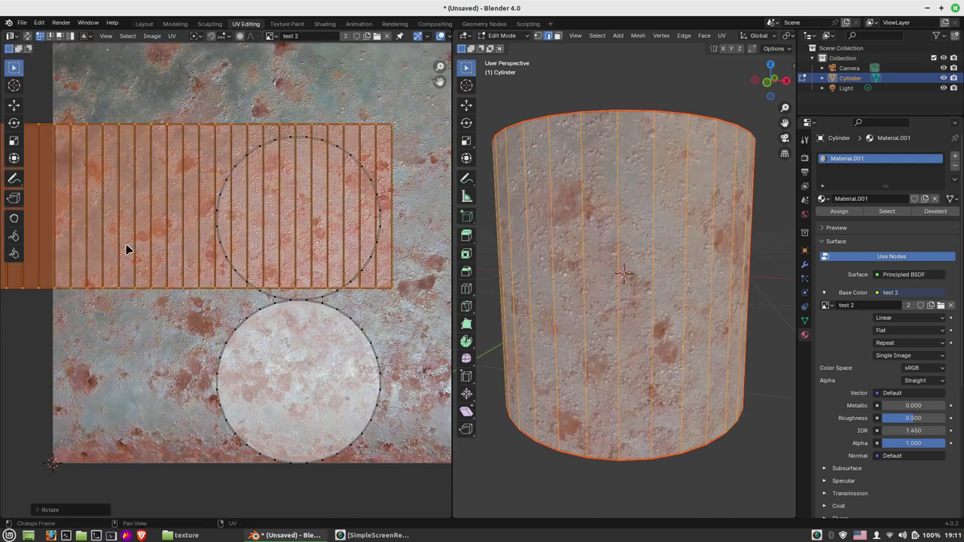
Step: Move the strips down onto the image's lower band, then deselect and check the side
key("g")
left_click(305, 416)
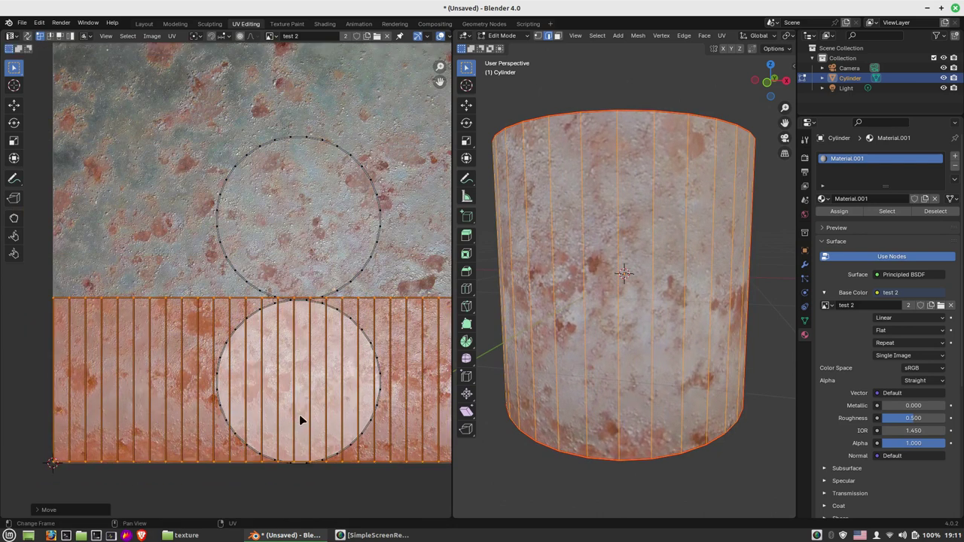
scroll(299, 415, "down", 1)
middle_click_drag(715, 286, 772, 286)
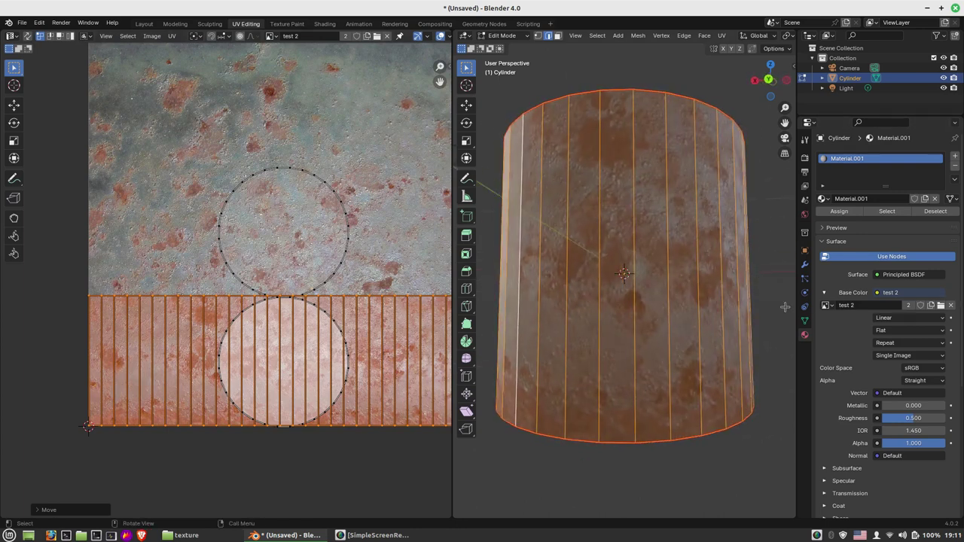
left_click(783, 307)
middle_click_drag(725, 352, 531, 363)
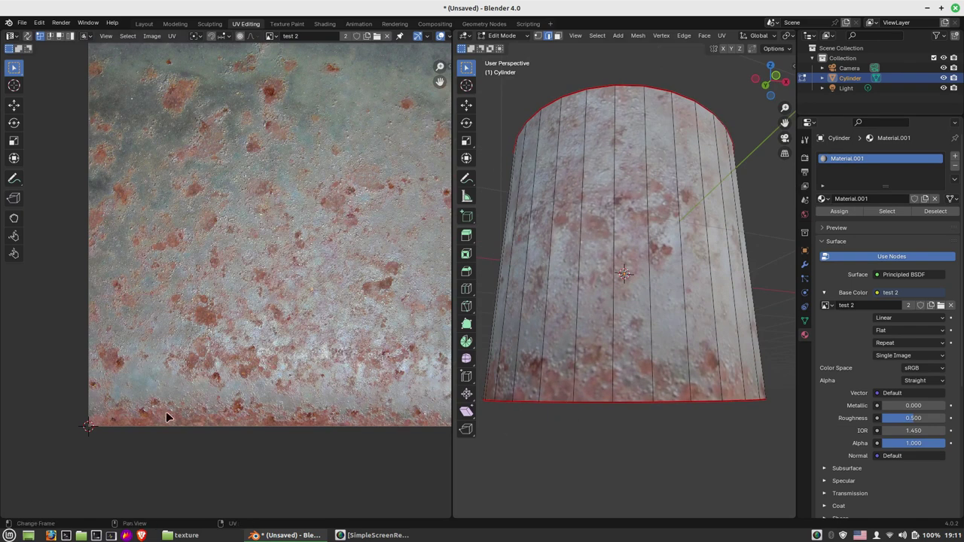
Step: In face select mode, select the cylinder's top face and its UV circle
middle_click_drag(573, 273, 746, 277)
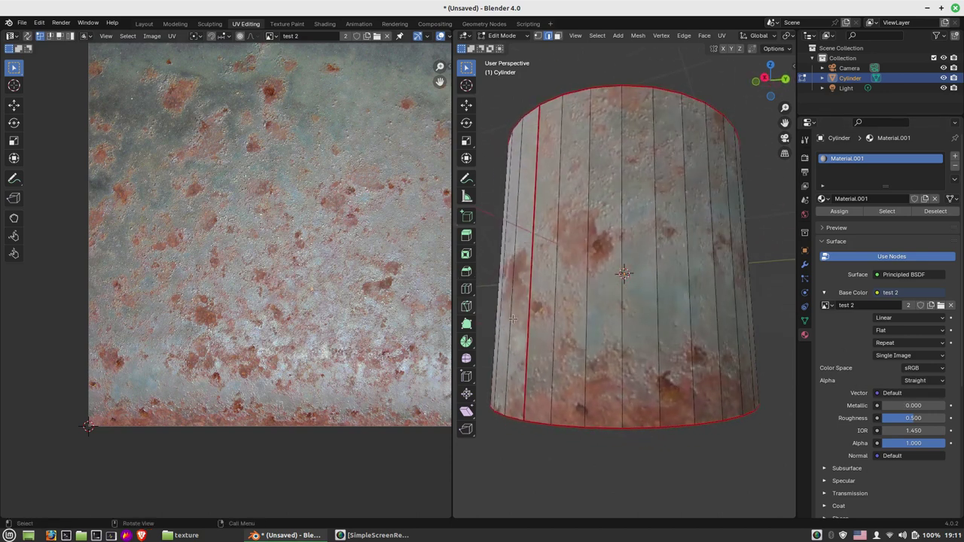
mouse_move(603, 323)
middle_mouse_down()
mouse_move(626, 303)
mouse_move(590, 263)
middle_mouse_up()
scroll(589, 263, "down", 4)
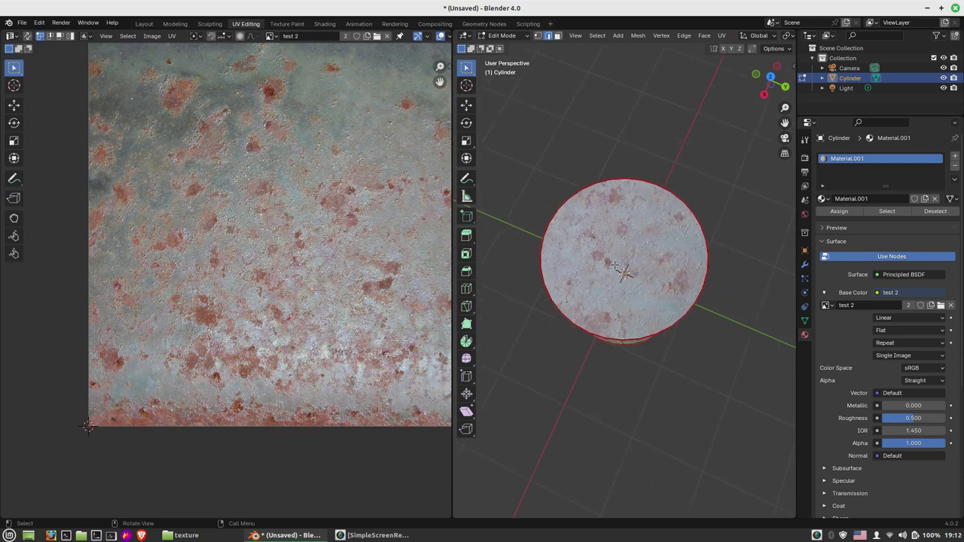
left_click(557, 35)
left_click(636, 281)
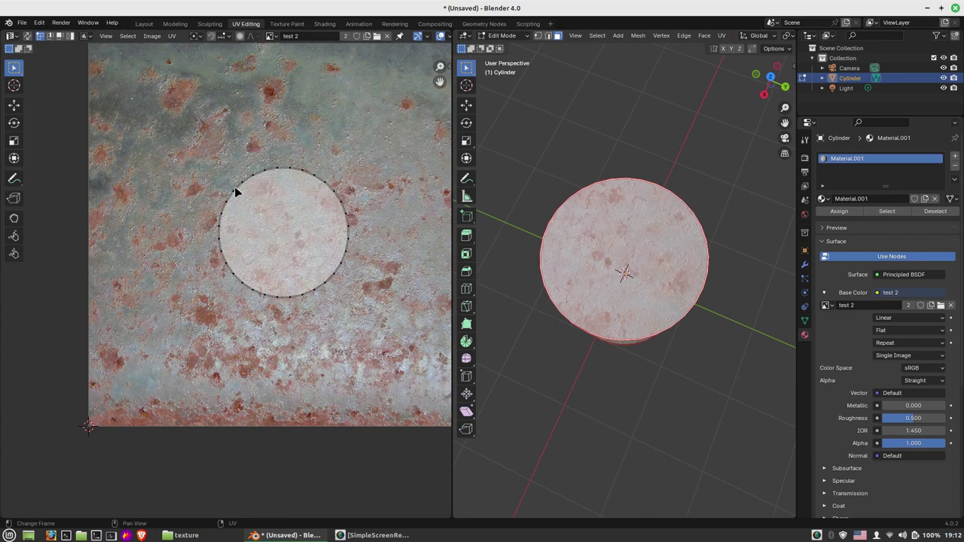
left_click_drag(177, 164, 385, 307)
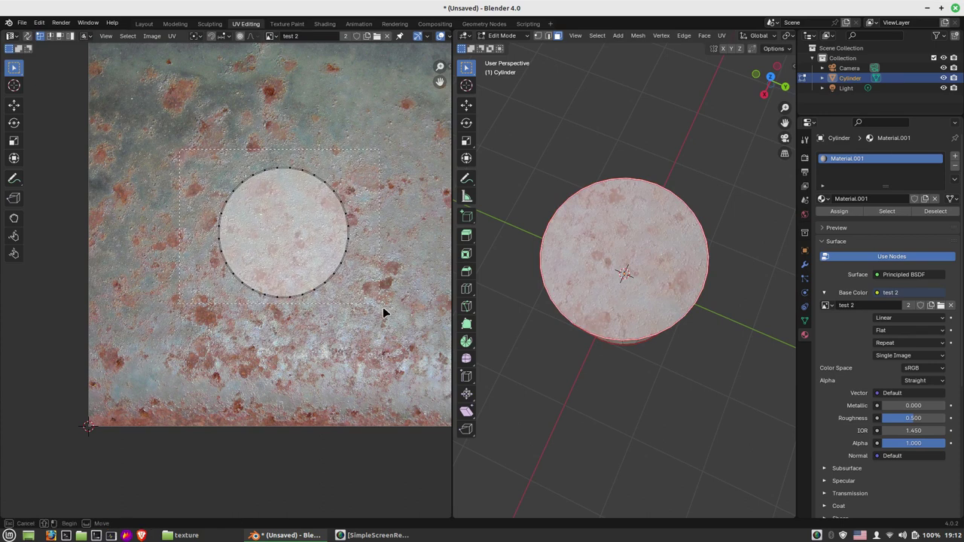
Step: Move the cap's UV circle to the image's upper-left area, then deselect and inspect the cap
key("g")
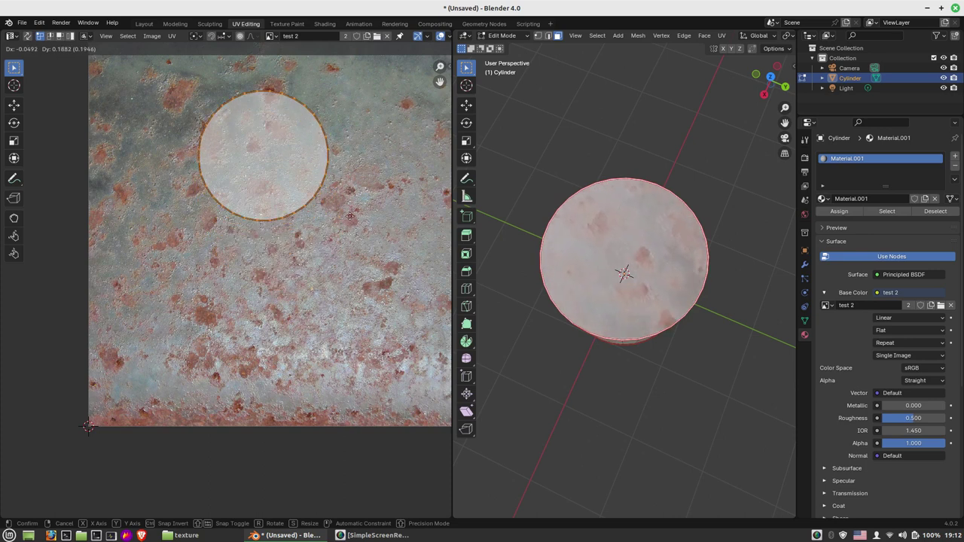
left_click(268, 193)
left_click(581, 185)
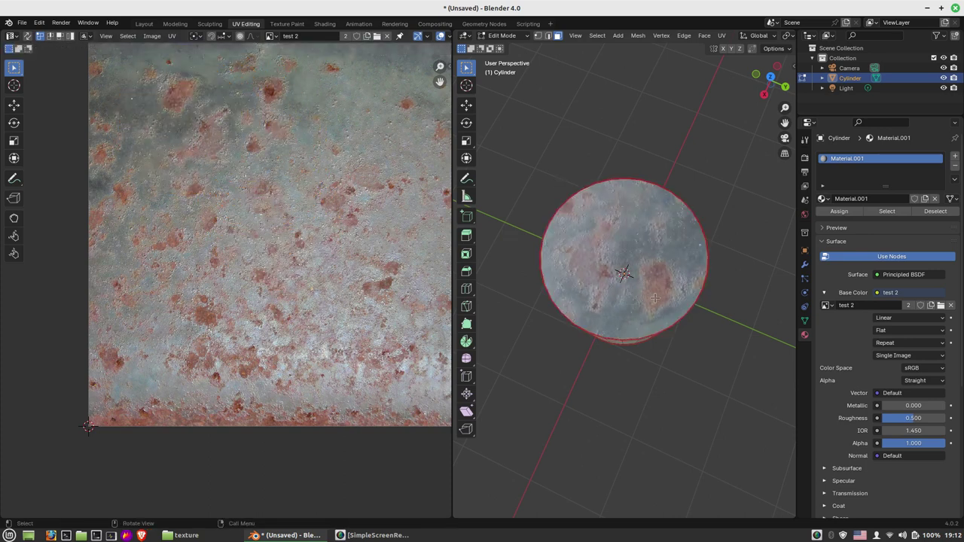
scroll(655, 290, "up", 1)
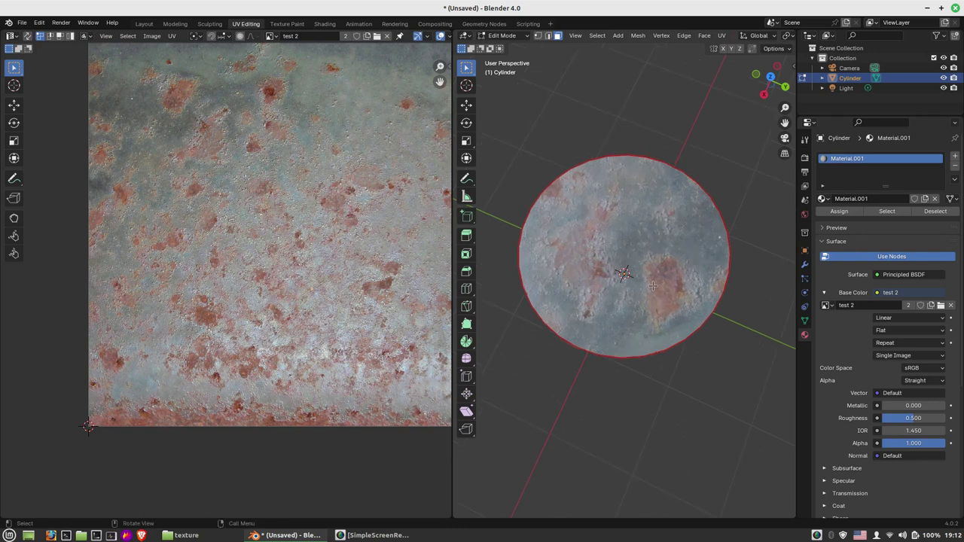
scroll(677, 268, "up", 3)
scroll(614, 287, "down", 3)
middle_click_drag(614, 287, 490, 316)
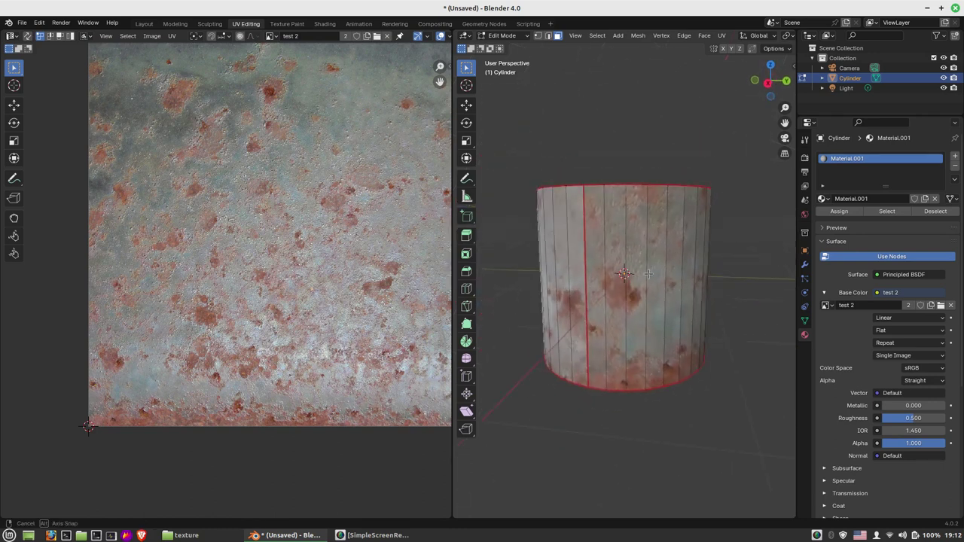
Step: Reselect the top face's UV circle and move it to the image's upper right
middle_click_drag(635, 332, 633, 286)
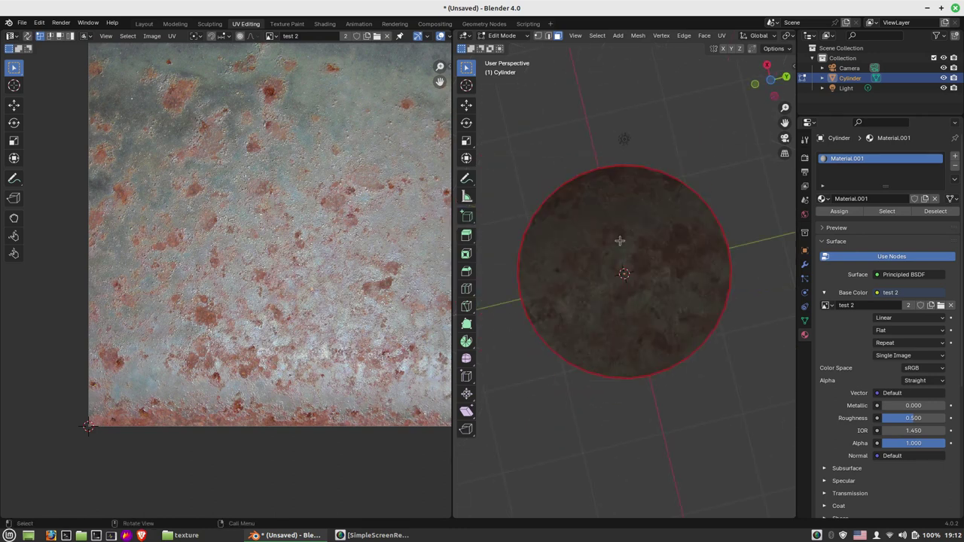
left_click(625, 294)
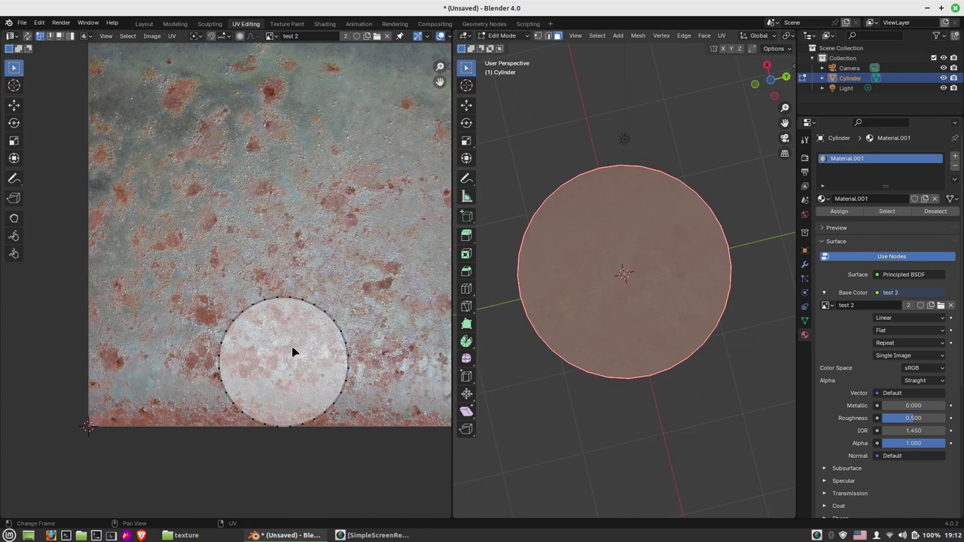
left_click_drag(166, 420, 392, 468)
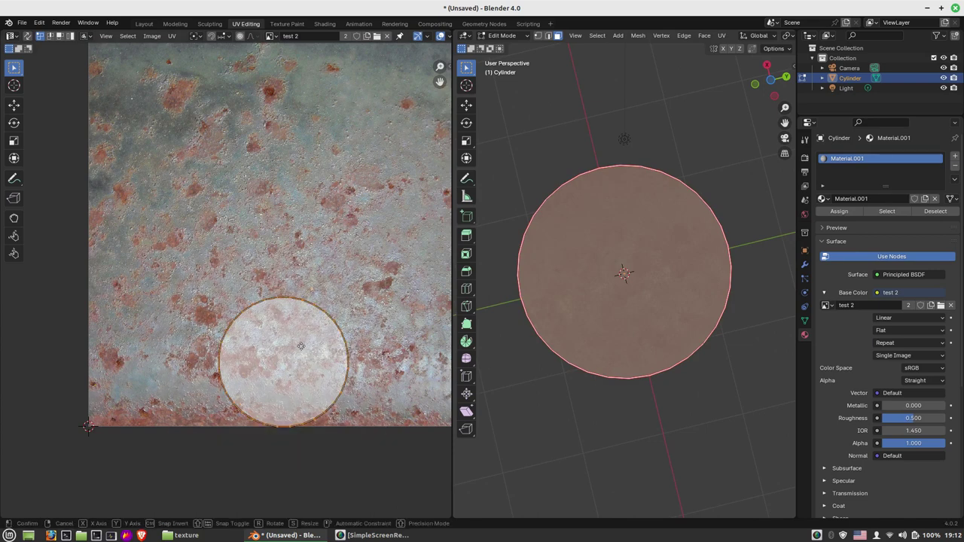
key("g")
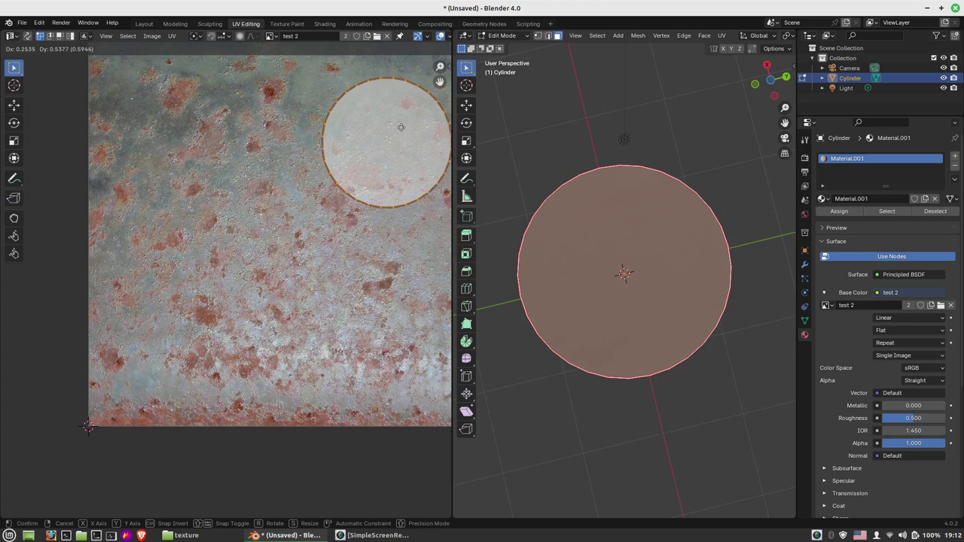
left_click(392, 127)
Step: Select the whole cylinder and frame both cap circles and the strips in the UV editor
mouse_move(520, 211)
middle_mouse_down()
mouse_move(516, 273)
mouse_move(596, 313)
middle_mouse_up()
key("a")
mouse_move(536, 307)
middle_mouse_down()
mouse_move(385, 363)
mouse_move(365, 346)
middle_mouse_up()
scroll(384, 363, "up", 1)
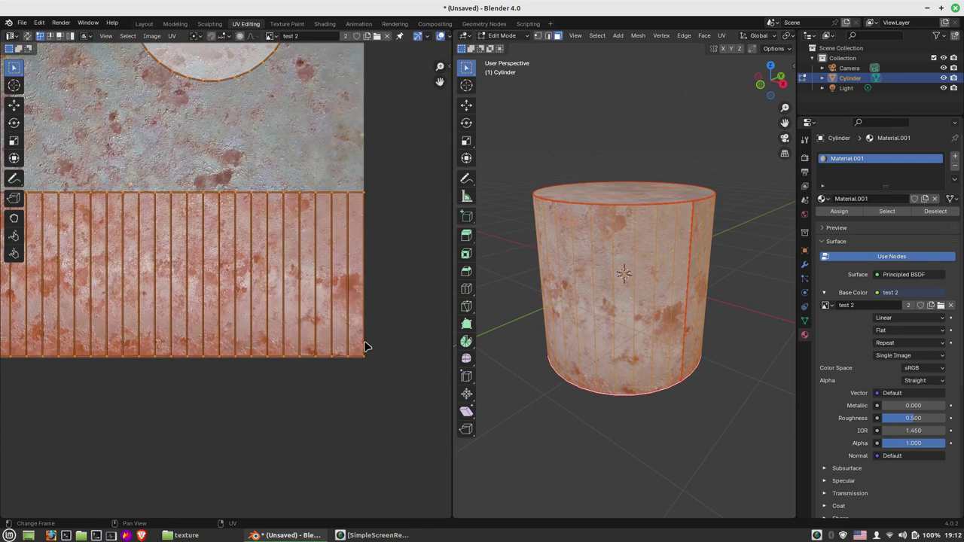
scroll(364, 346, "up", 3)
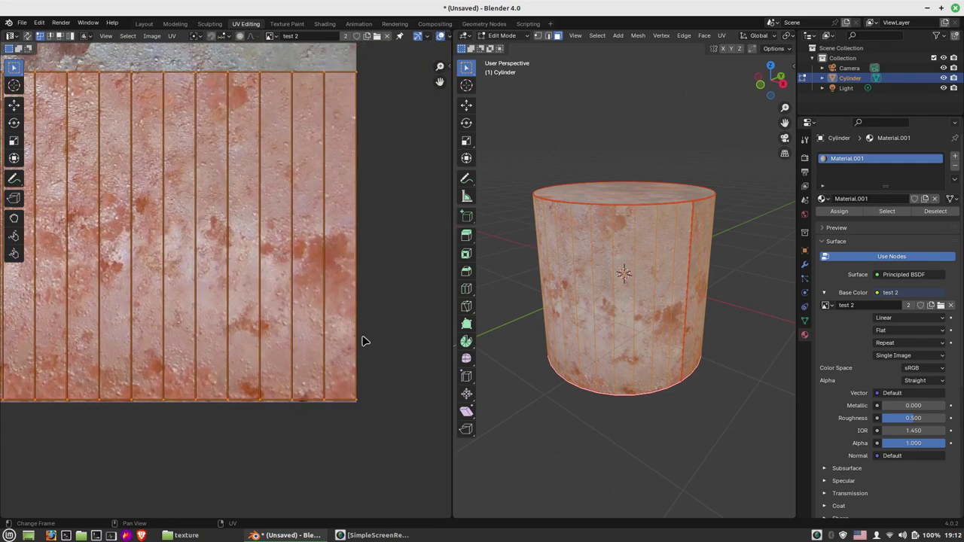
scroll(314, 214, "down", 3)
scroll(253, 179, "down", 2)
scroll(289, 248, "up", 2)
middle_click_drag(288, 248, 347, 344)
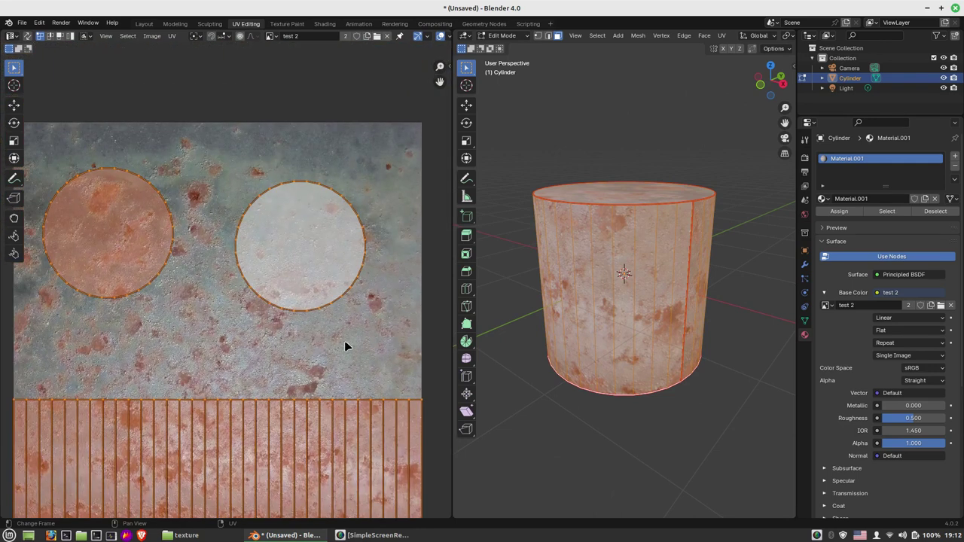
middle_click_drag(520, 248, 458, 320)
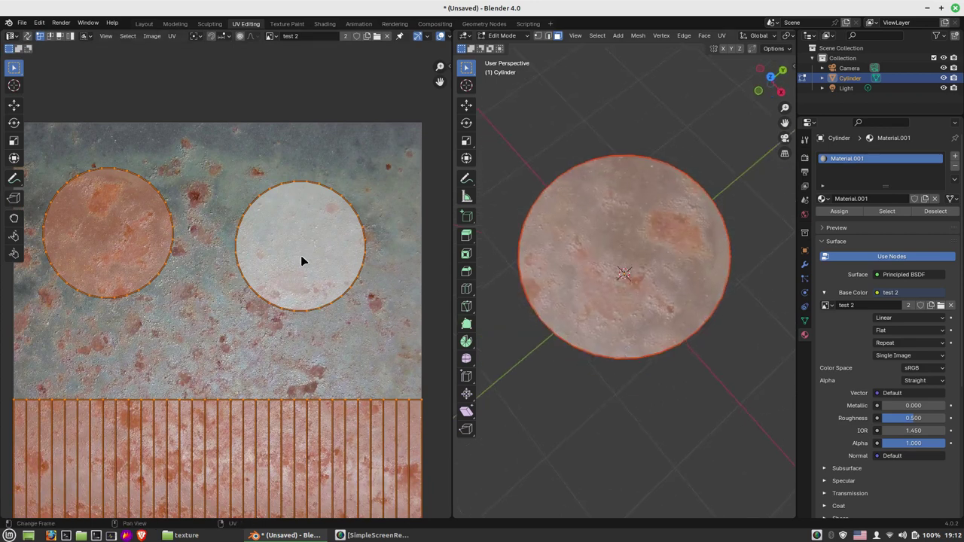
Step: Move the top face's UV island so it straddles the image's top edge
left_click(618, 235)
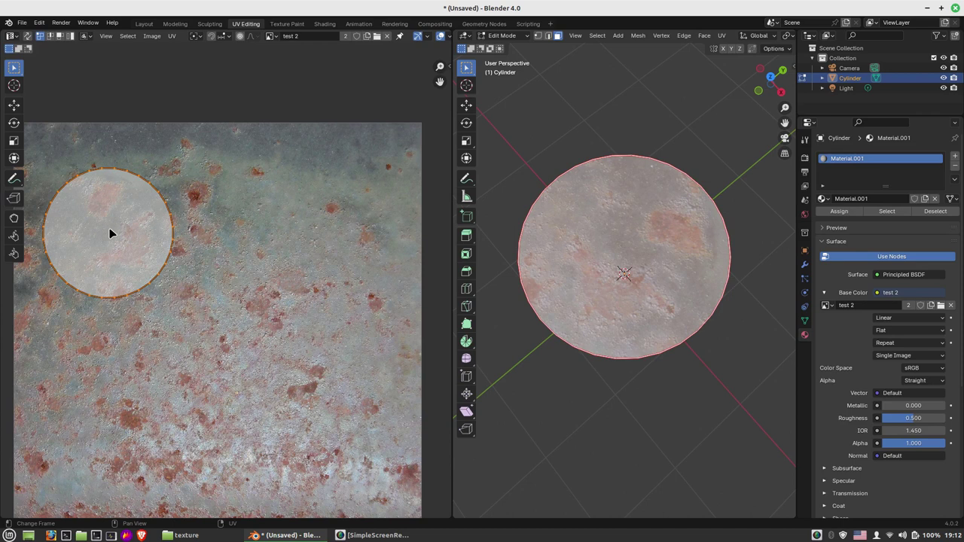
key("g")
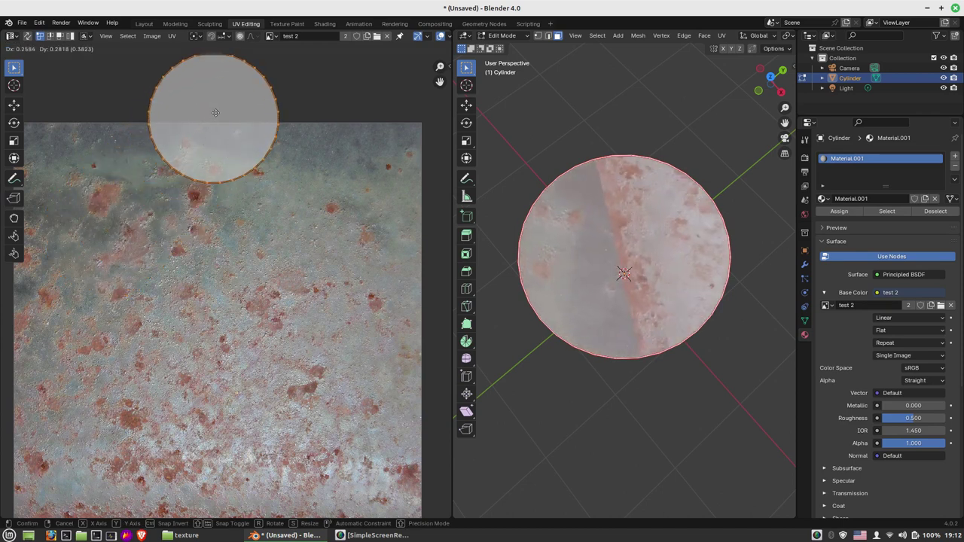
left_click(214, 124)
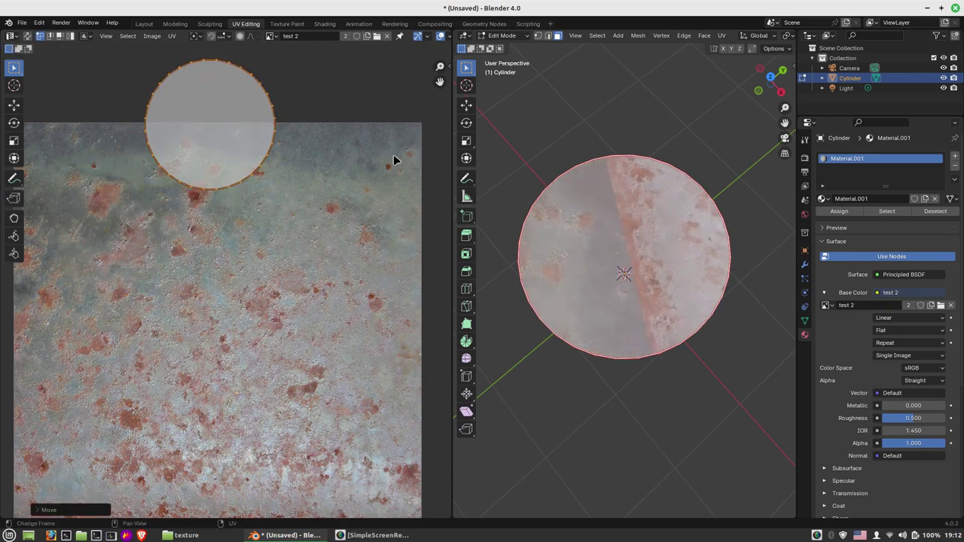
left_click(578, 116)
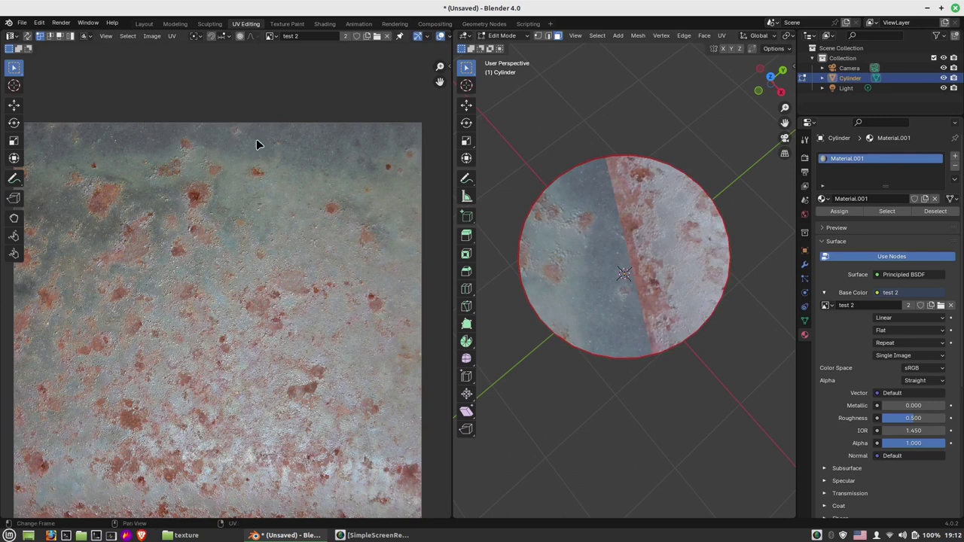
key("ctrl+z")
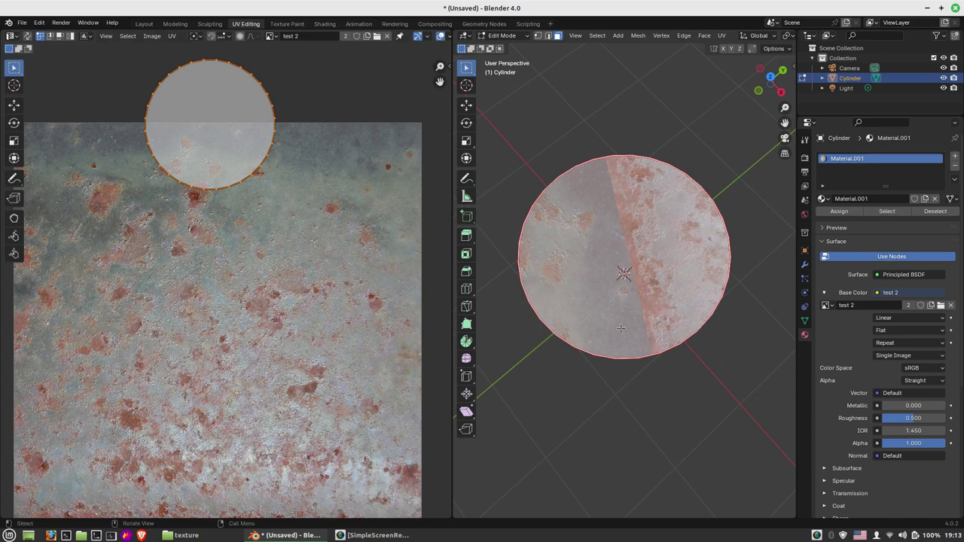
scroll(280, 302, "down", 2)
scroll(249, 362, "down", 1)
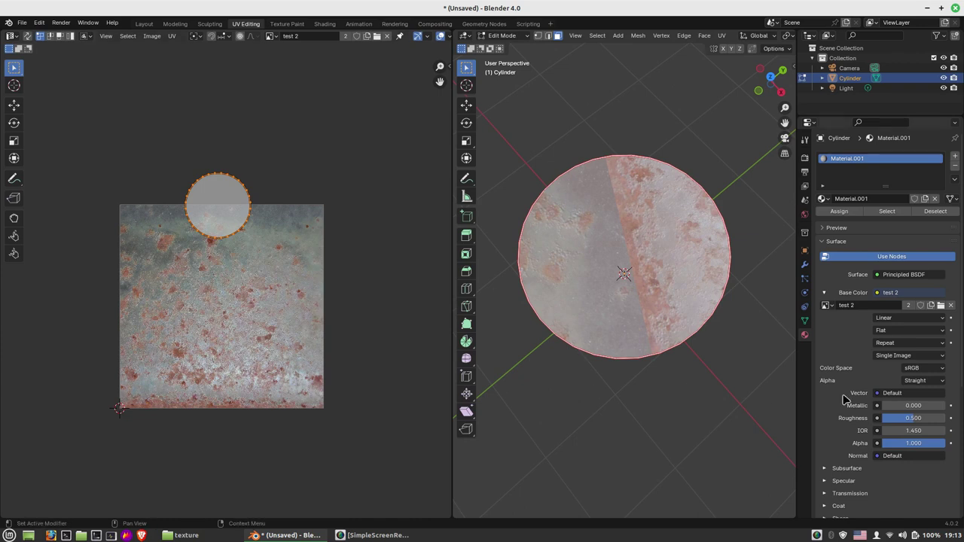
Step: Change the rust texture's Extension from Repeat to Clip, then try Mirror
left_click(919, 345)
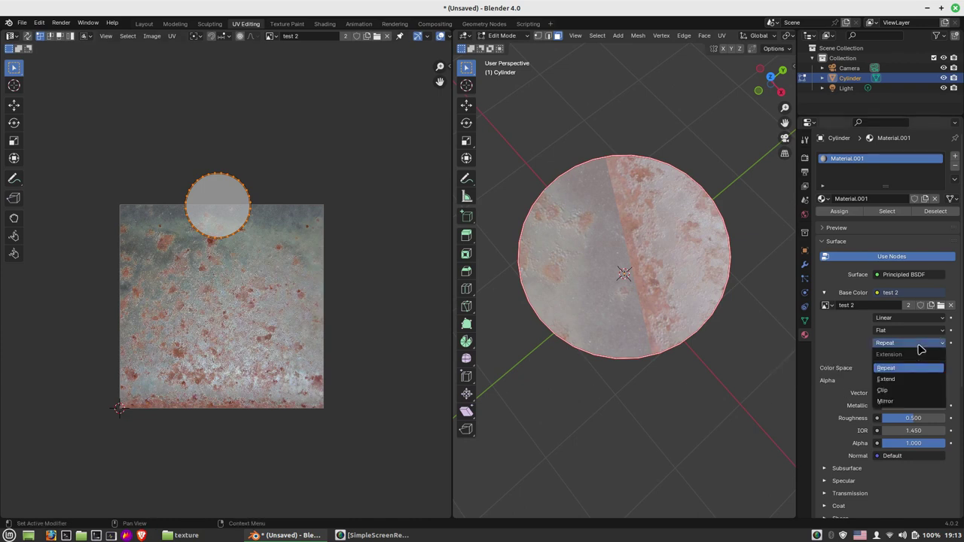
left_click(887, 391)
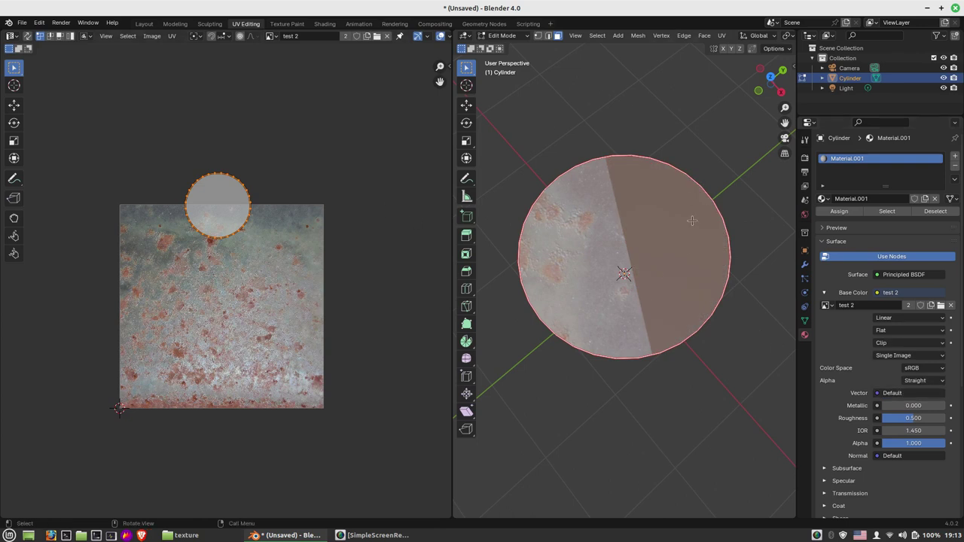
scroll(647, 216, "up", 3)
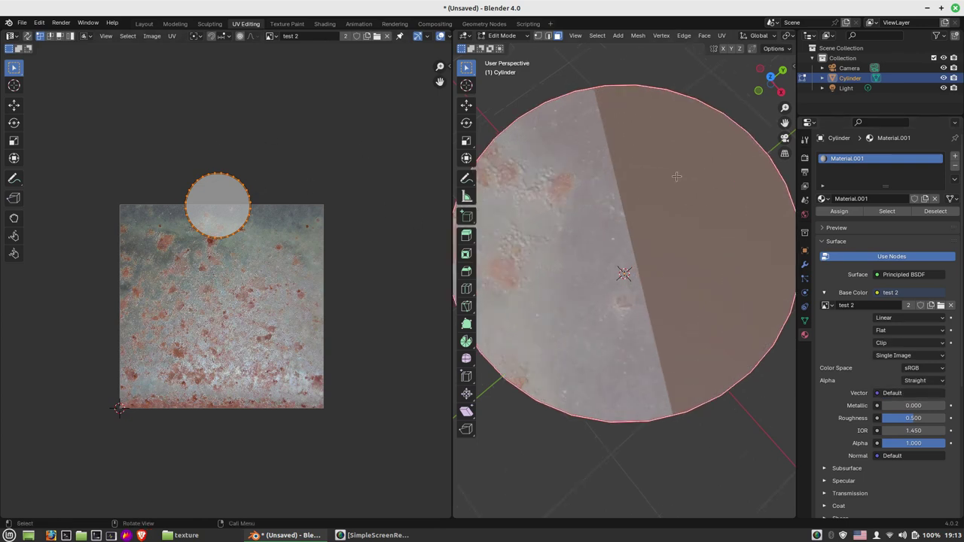
left_click(916, 345)
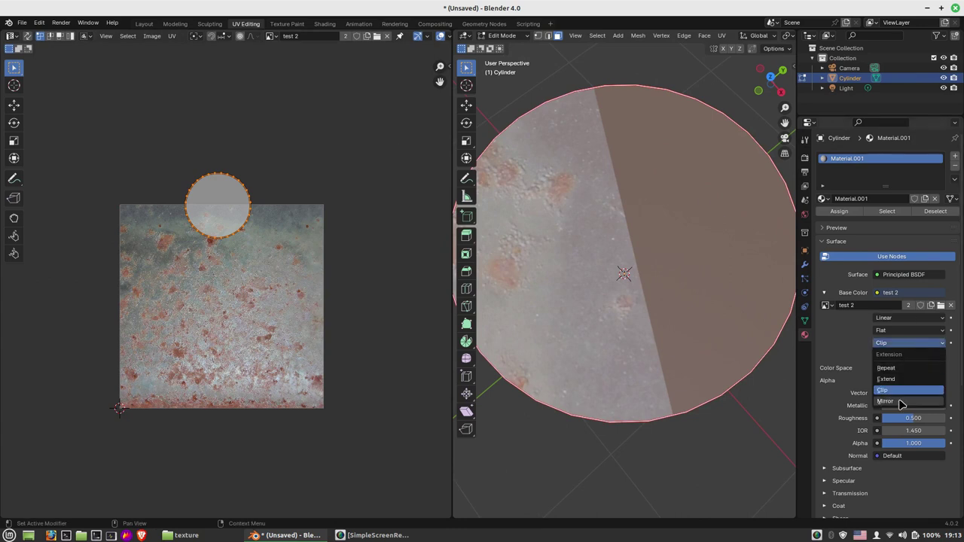
left_click(898, 401)
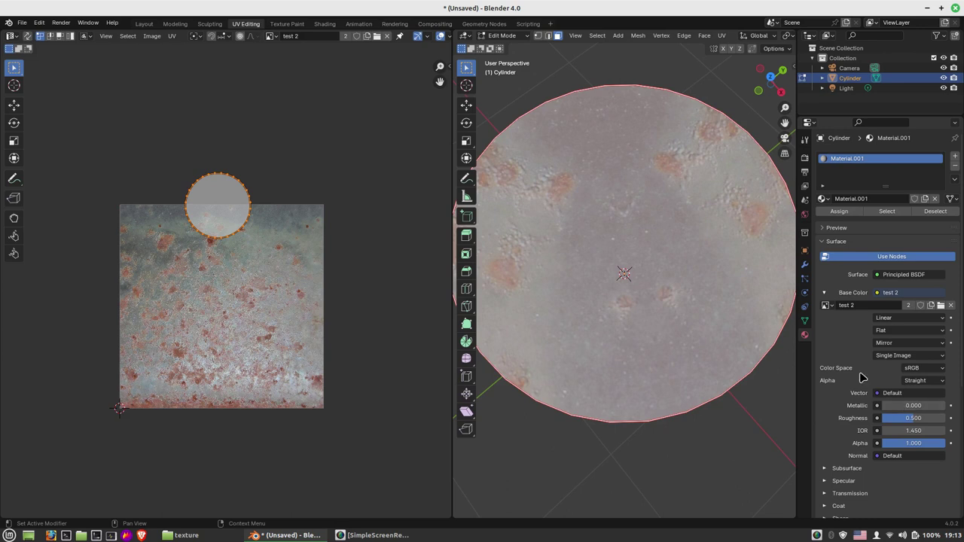
left_click(607, 196)
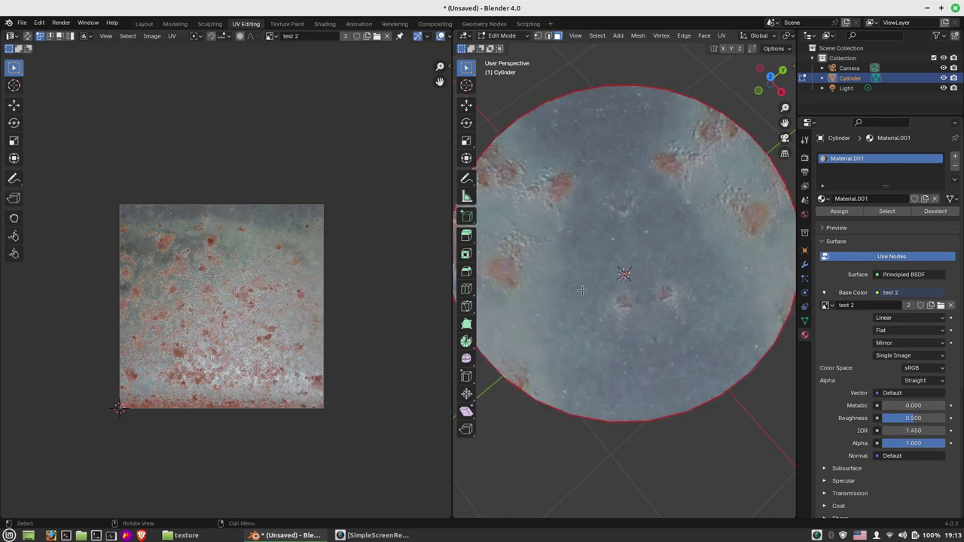
Step: Set the image texture's Extension back to Clip
scroll(583, 290, "down", 3)
left_click(914, 344)
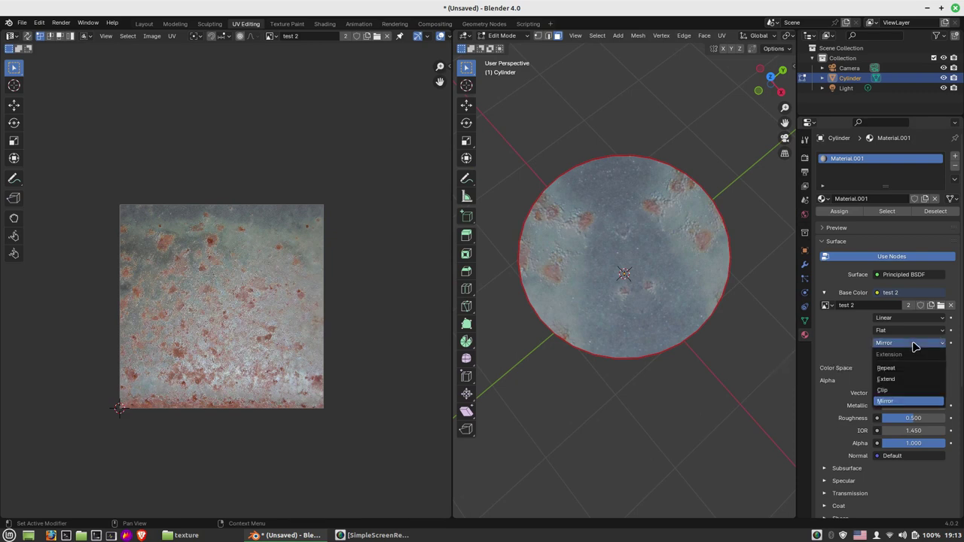
left_click(888, 390)
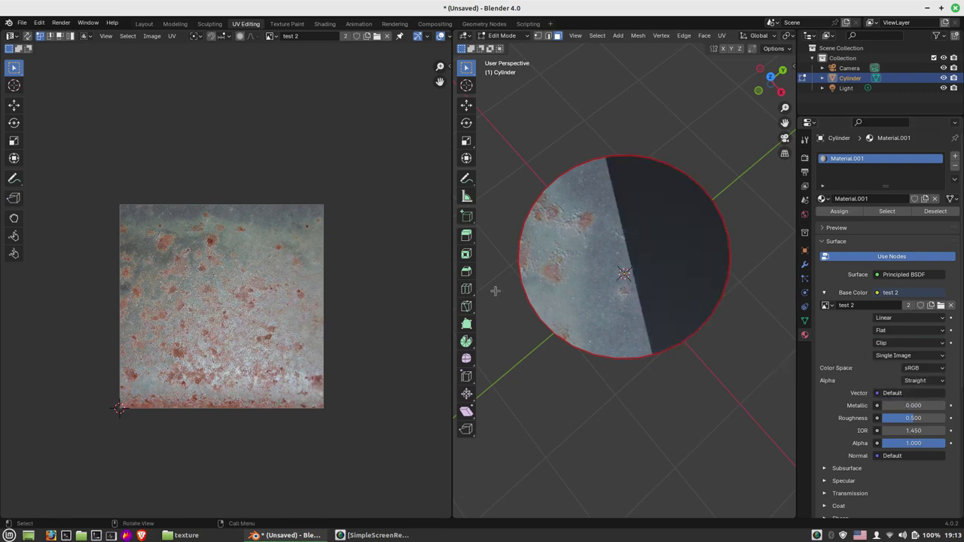
Step: Move the cap UV island back inside the image's upper-left area
key("a")
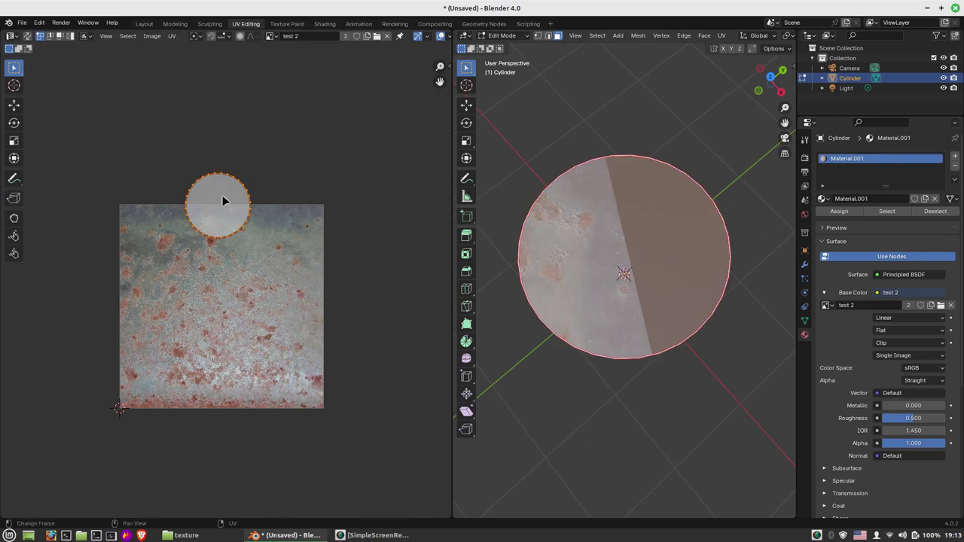
key("g")
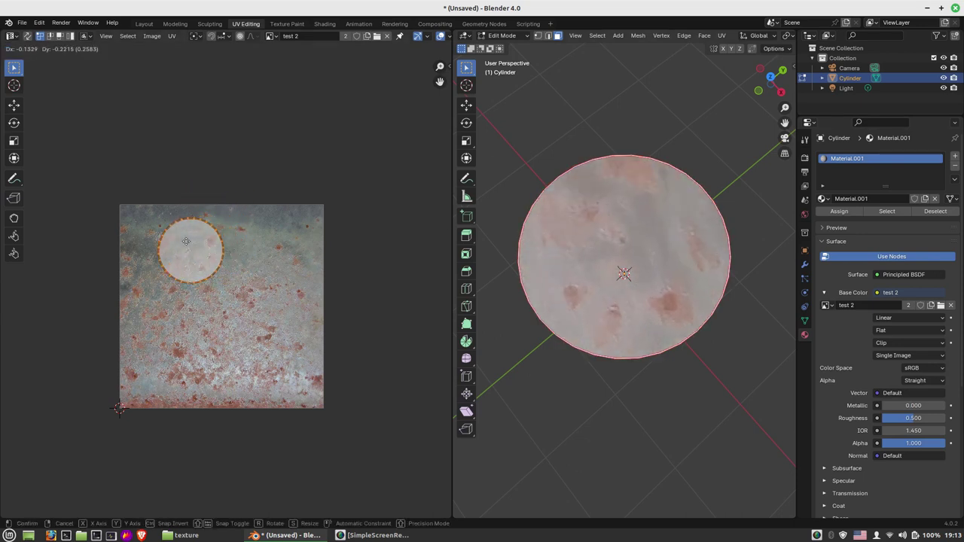
left_click(168, 239)
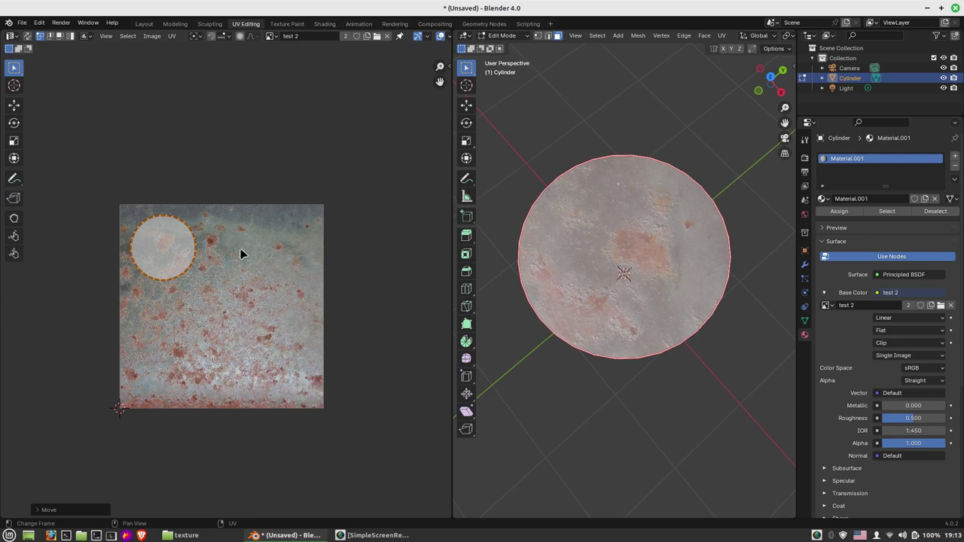
Step: Select all faces and zoom the UV editor in on the side strips
mouse_move(582, 253)
middle_mouse_down()
mouse_move(594, 139)
mouse_move(595, 151)
middle_mouse_up()
key("a")
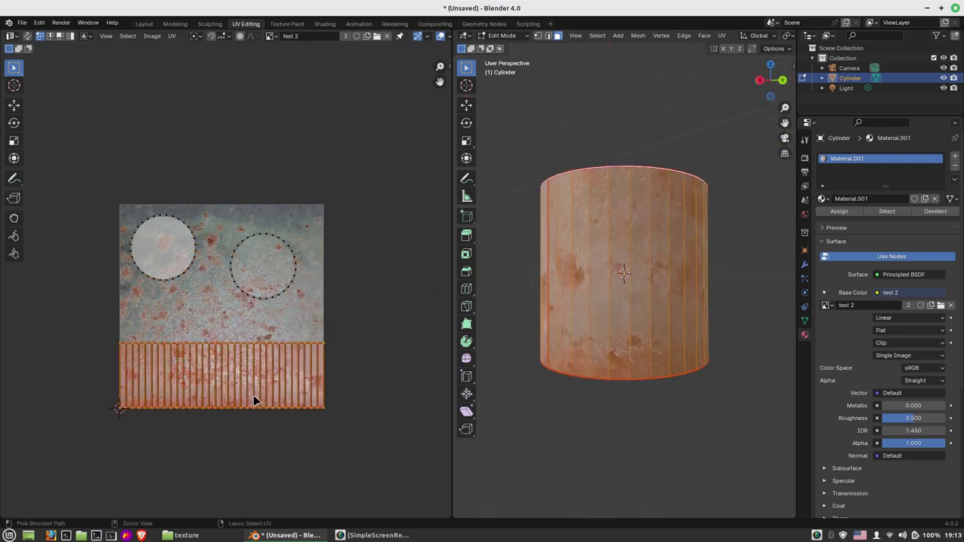
scroll(243, 386, "up", 2)
scroll(240, 452, "up", 1)
middle_click_drag(288, 378, 226, 284)
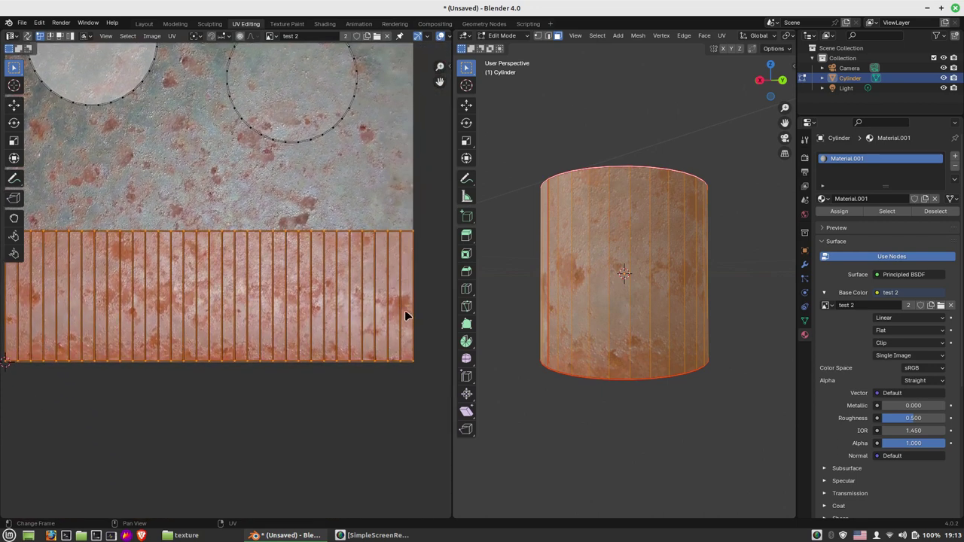
scroll(414, 305, "up", 2)
scroll(417, 342, "up", 1)
scroll(146, 272, "up", 1)
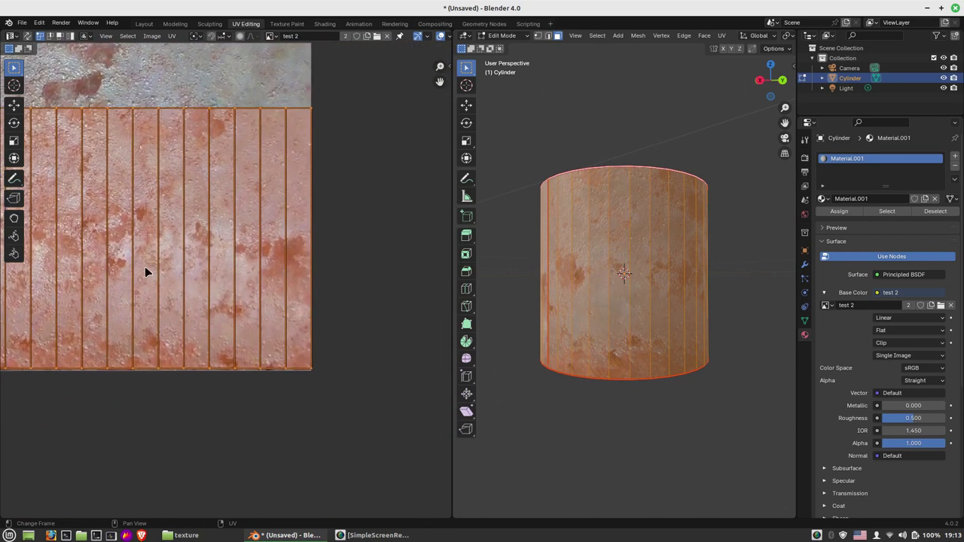
scroll(326, 323, "up", 1)
scroll(363, 346, "up", 1)
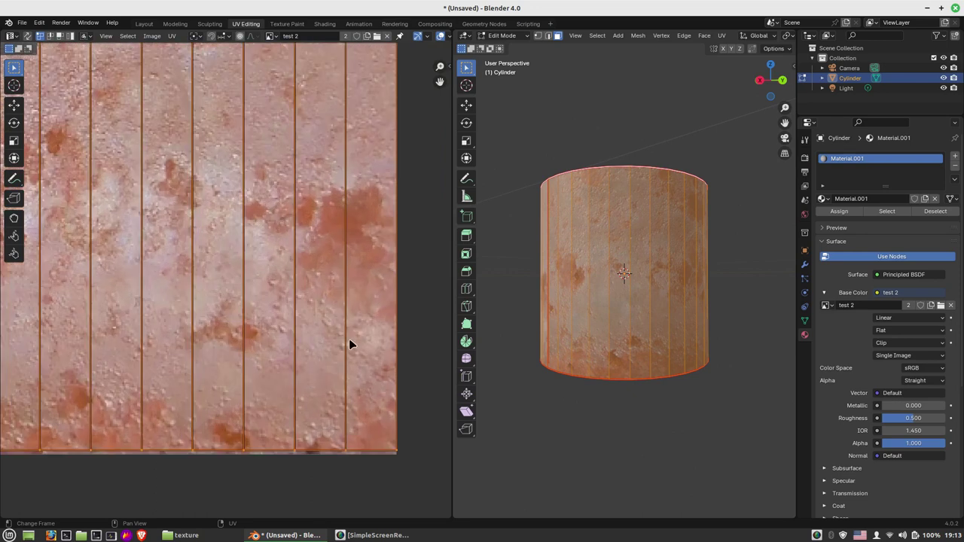
Step: Nudge the side strip islands slightly lower on the image, then deselect all and view from below
key("g")
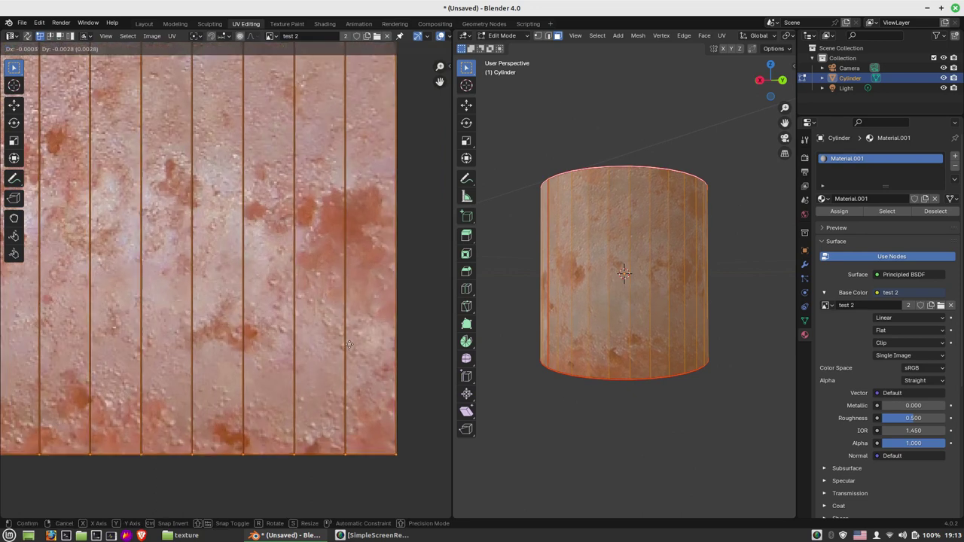
left_click(349, 344)
scroll(226, 337, "down", 3)
scroll(139, 332, "down", 2)
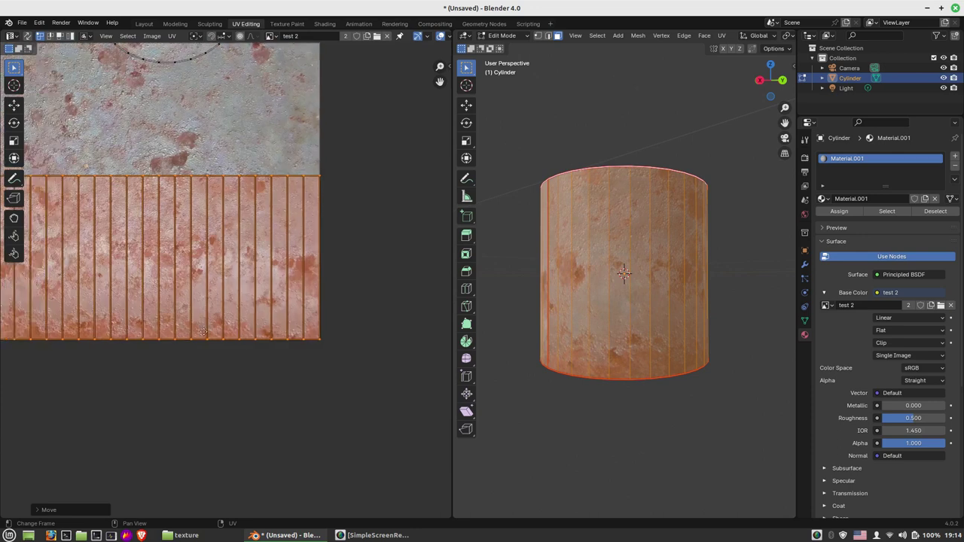
scroll(123, 337, "down", 1)
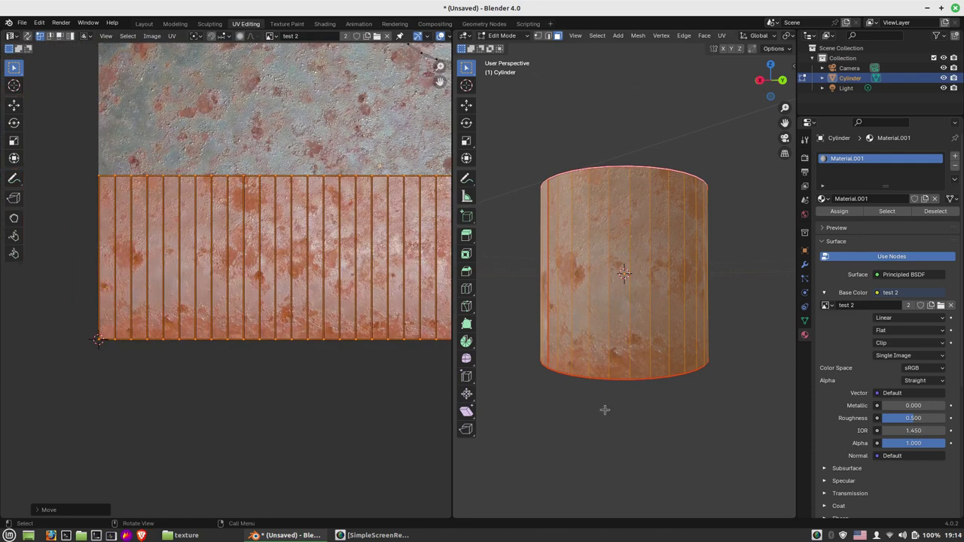
left_click(605, 410)
middle_click_drag(668, 344, 655, 316)
scroll(258, 201, "down", 3)
mouse_move(259, 200)
middle_mouse_down()
mouse_move(263, 268)
mouse_move(311, 202)
mouse_move(219, 241)
middle_mouse_up()
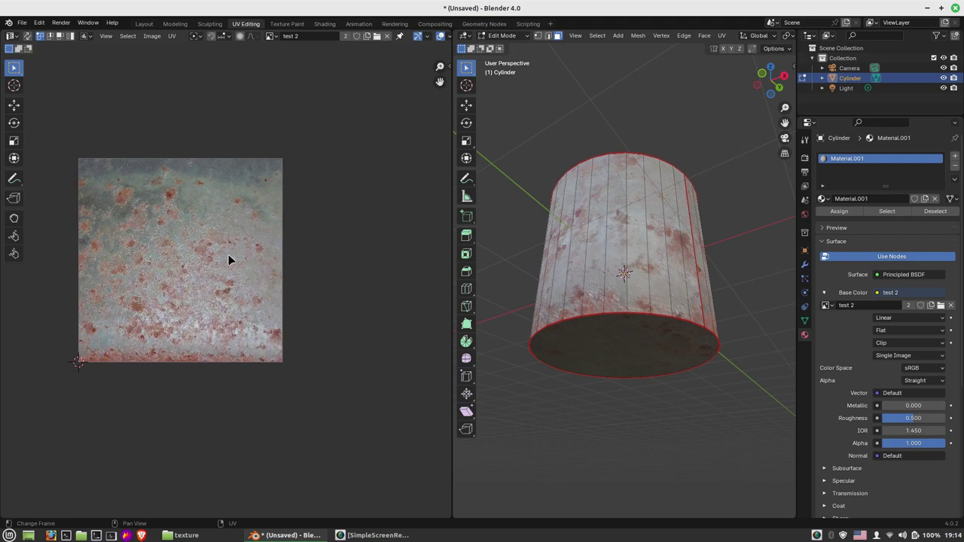
middle_click_drag(127, 219, 256, 236)
scroll(229, 263, "up", 3)
scroll(229, 263, "up", 2)
scroll(229, 263, "up", 2)
scroll(229, 267, "up", 3)
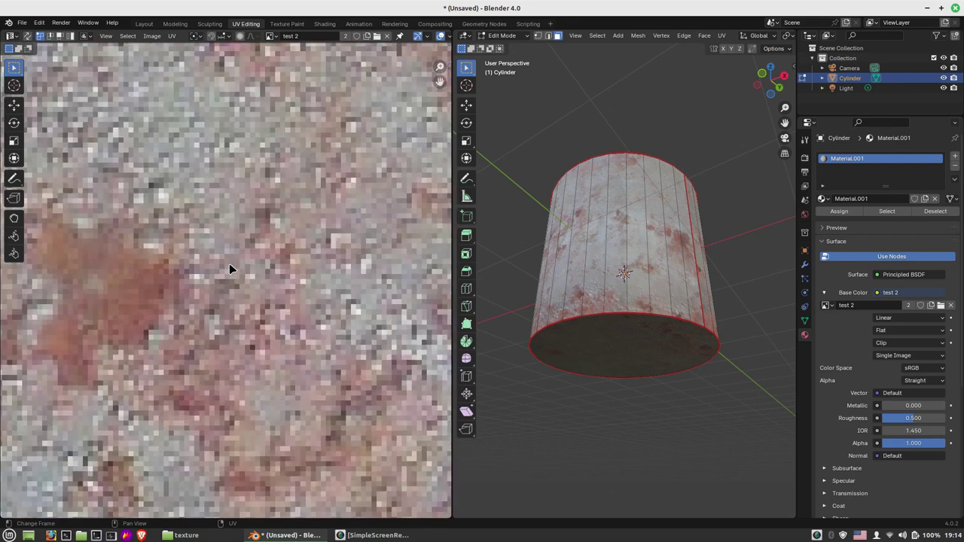
scroll(229, 263, "down", 2)
scroll(228, 262, "down", 4)
scroll(226, 264, "down", 2)
scroll(226, 267, "up", 3)
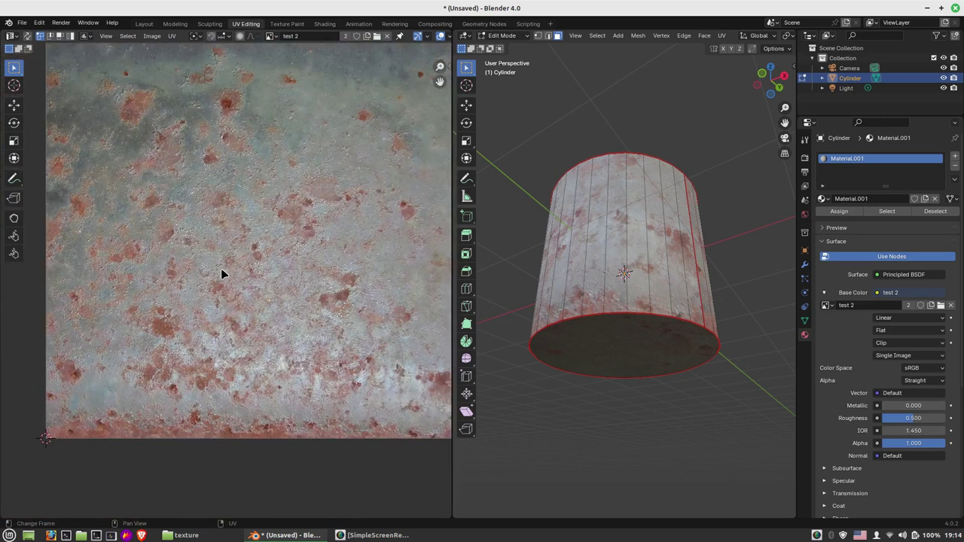
mouse_move(221, 269)
middle_mouse_down()
mouse_move(339, 275)
mouse_move(101, 198)
middle_mouse_up()
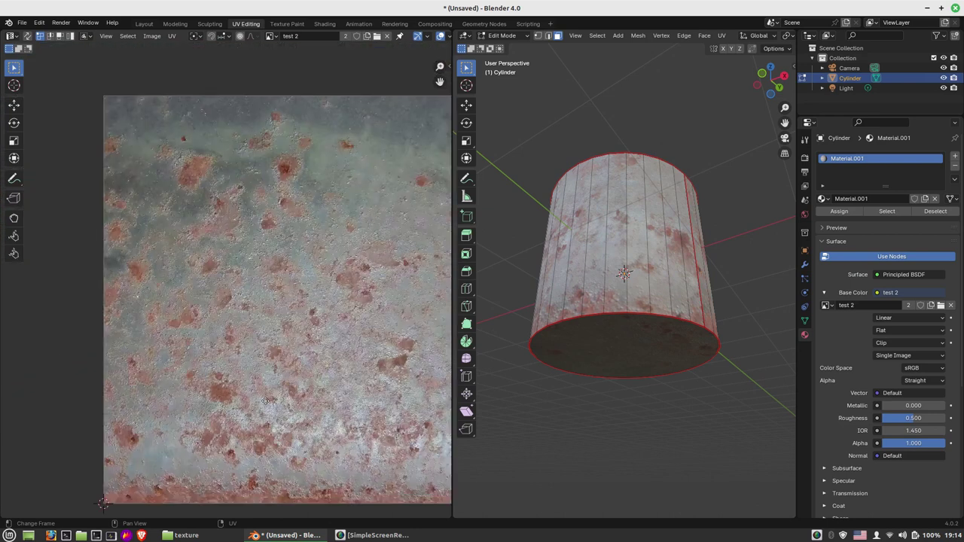
scroll(101, 197, "up", 2)
middle_click_drag(135, 257, 181, 246)
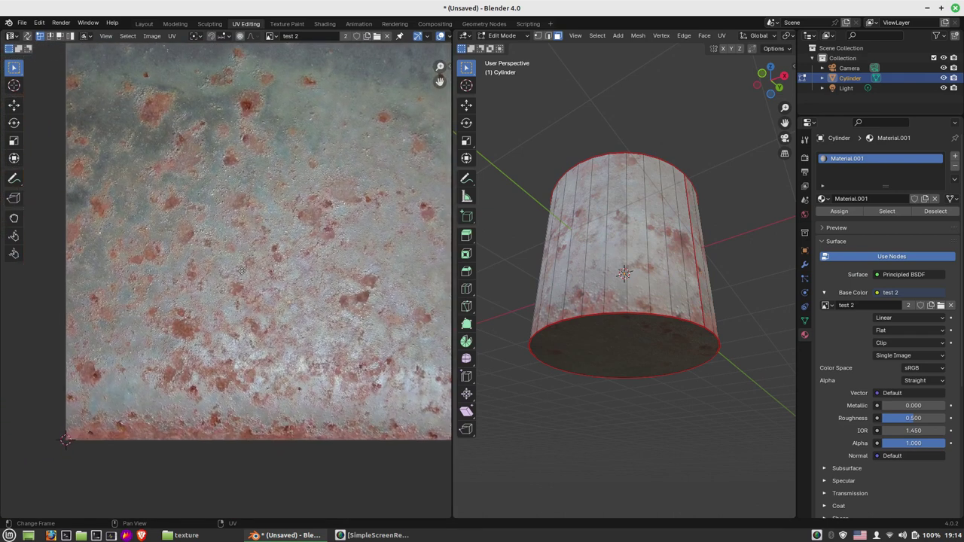
scroll(209, 166, "up", 2)
scroll(208, 173, "down", 2)
scroll(205, 182, "down", 1)
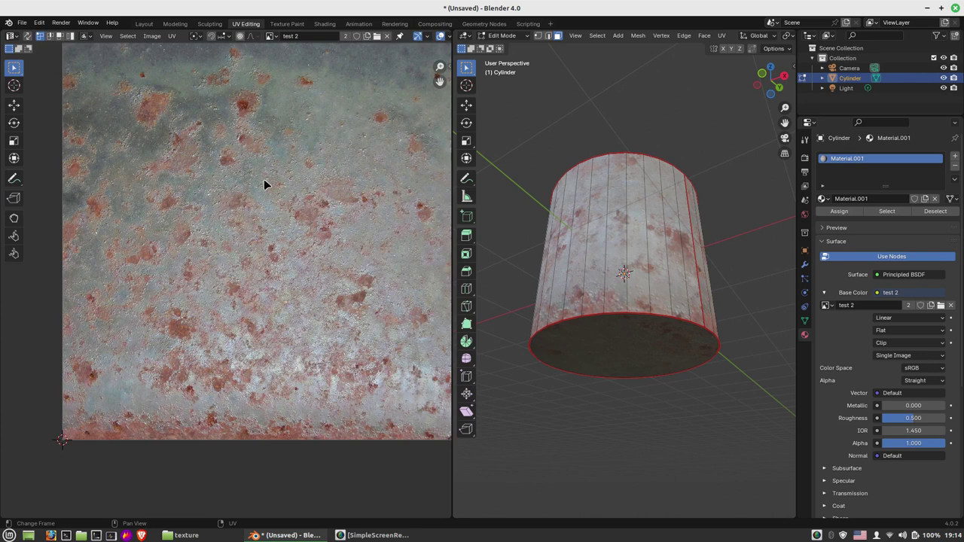
scroll(264, 183, "down", 1)
scroll(253, 183, "up", 3)
scroll(241, 194, "up", 1)
scroll(248, 155, "up", 2)
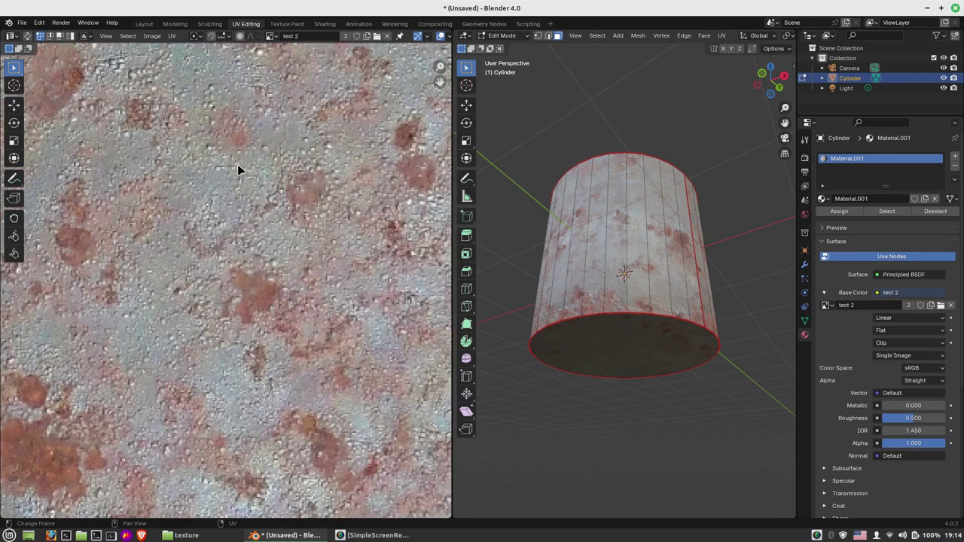
scroll(237, 166, "down", 3)
scroll(244, 173, "down", 3)
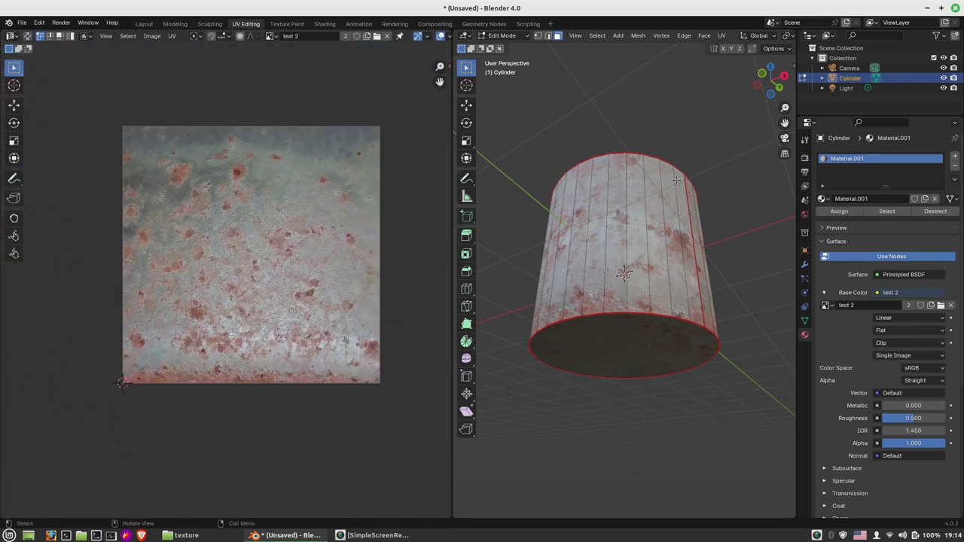
Step: Widen the 3D viewport, then orbit and zoom around the rust-textured cylinder and its top cap
middle_click_drag(731, 193, 400, 220)
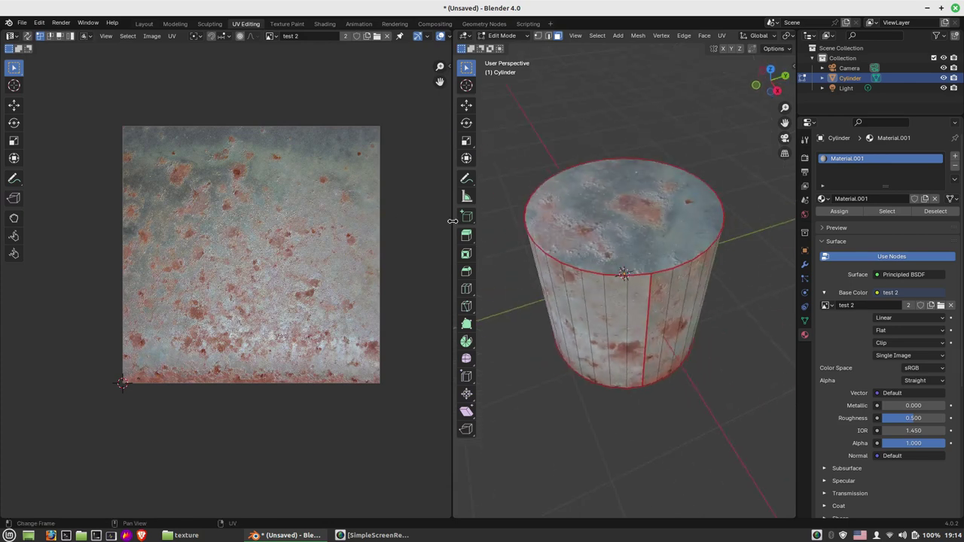
left_click_drag(452, 221, 192, 221)
mouse_move(669, 240)
middle_mouse_down()
mouse_move(677, 233)
mouse_move(604, 219)
mouse_move(680, 245)
mouse_move(614, 242)
middle_mouse_up()
scroll(615, 241, "down", 2)
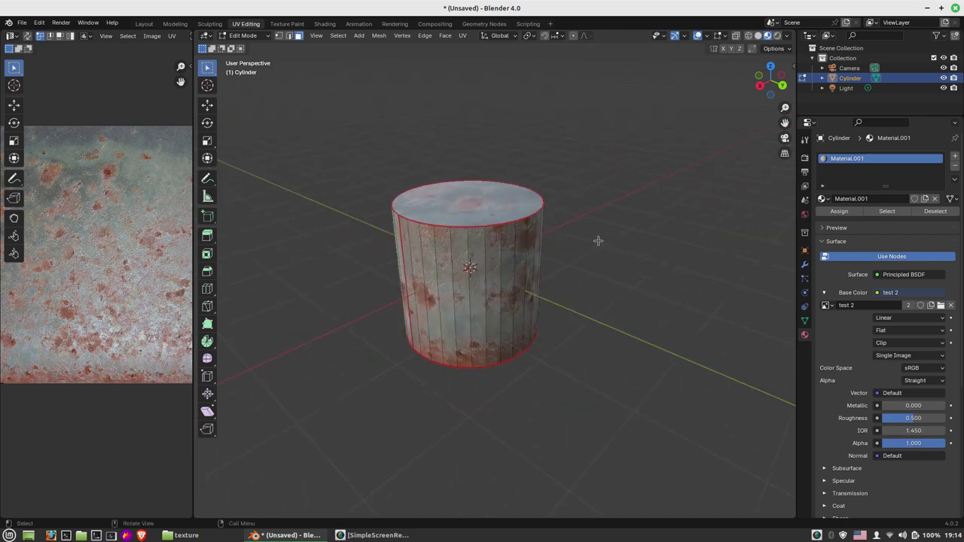
scroll(598, 239, "up", 4)
scroll(592, 242, "down", 1)
scroll(581, 246, "up", 1)
scroll(584, 246, "down", 4)
scroll(575, 258, "up", 8)
scroll(575, 261, "down", 5)
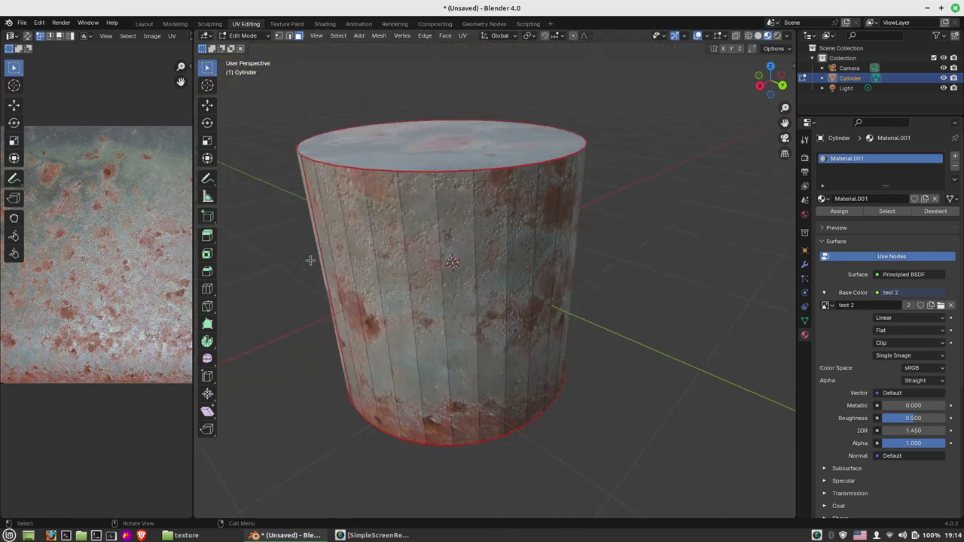
middle_click_drag(312, 263, 218, 234)
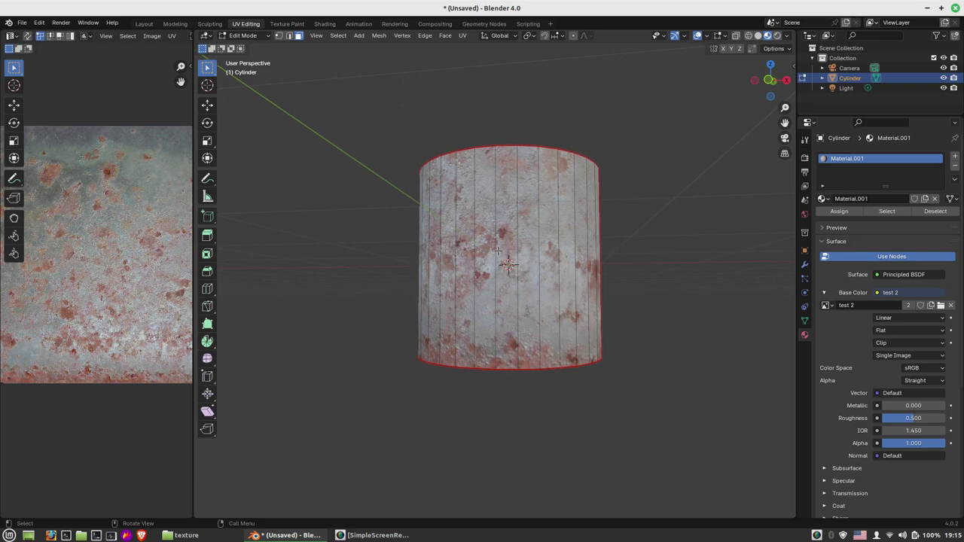
scroll(498, 251, "up", 3)
scroll(497, 251, "up", 4)
mouse_move(473, 252)
middle_mouse_down()
mouse_move(500, 315)
mouse_move(555, 274)
middle_mouse_up()
scroll(555, 274, "down", 2)
scroll(556, 274, "up", 4)
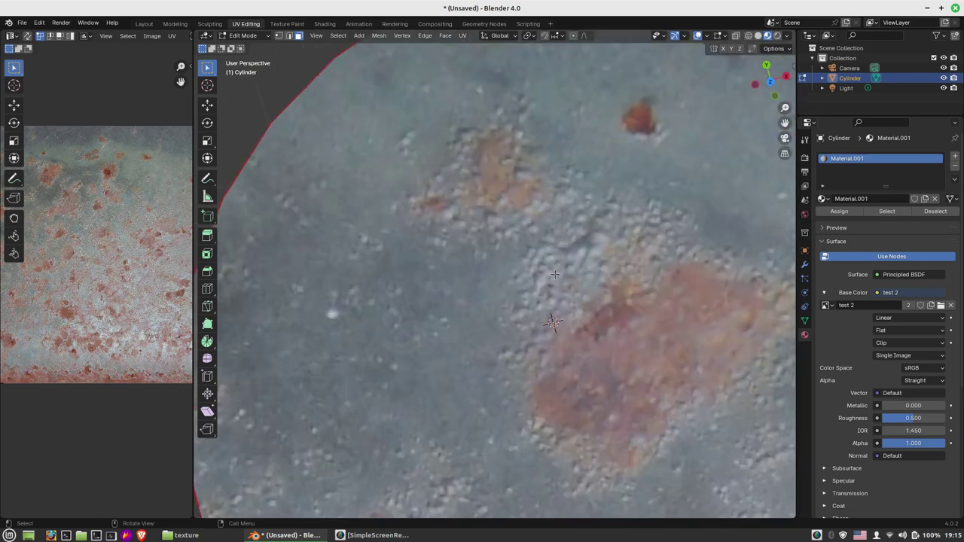
scroll(555, 274, "down", 2)
scroll(555, 274, "down", 1)
scroll(555, 275, "down", 4)
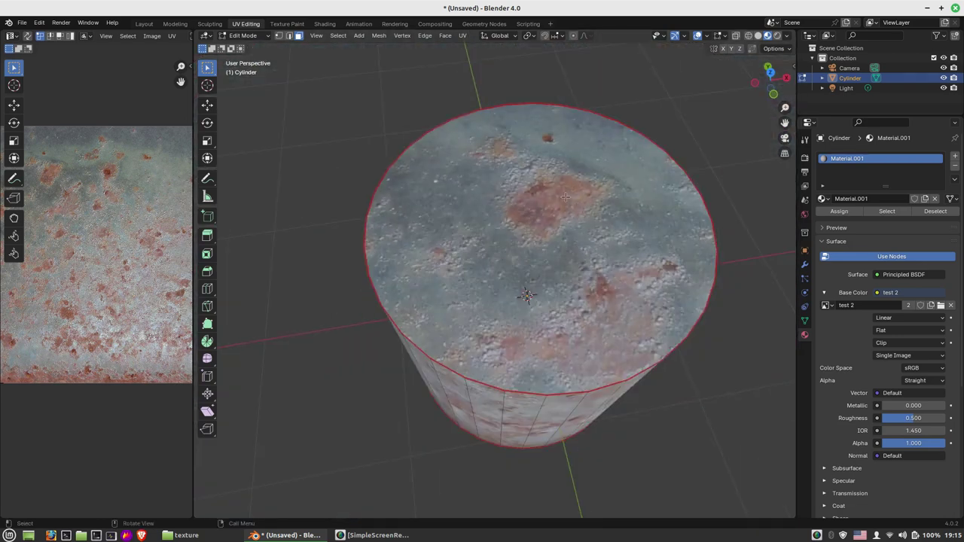
scroll(543, 176, "up", 3)
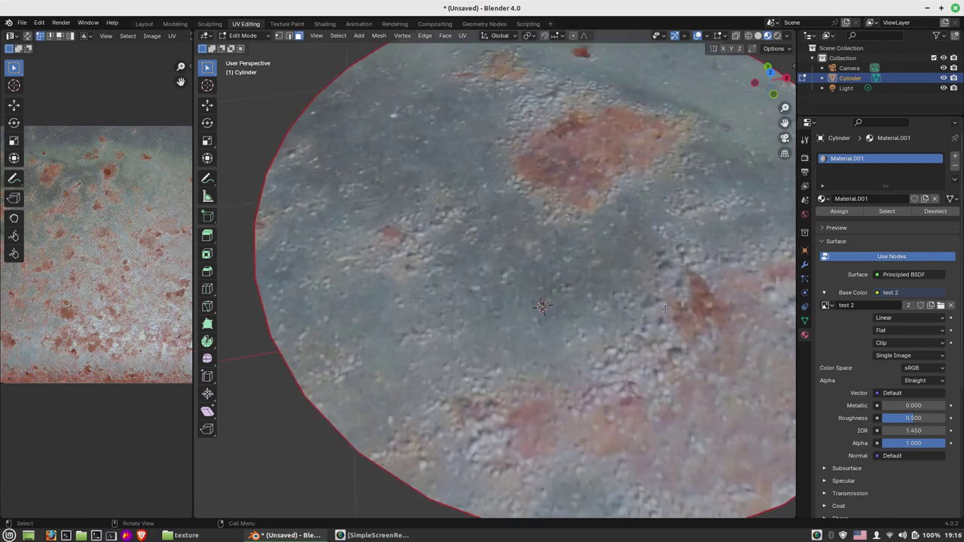
scroll(682, 309, "down", 3)
middle_click_drag(567, 273, 583, 118)
scroll(581, 141, "up", 3)
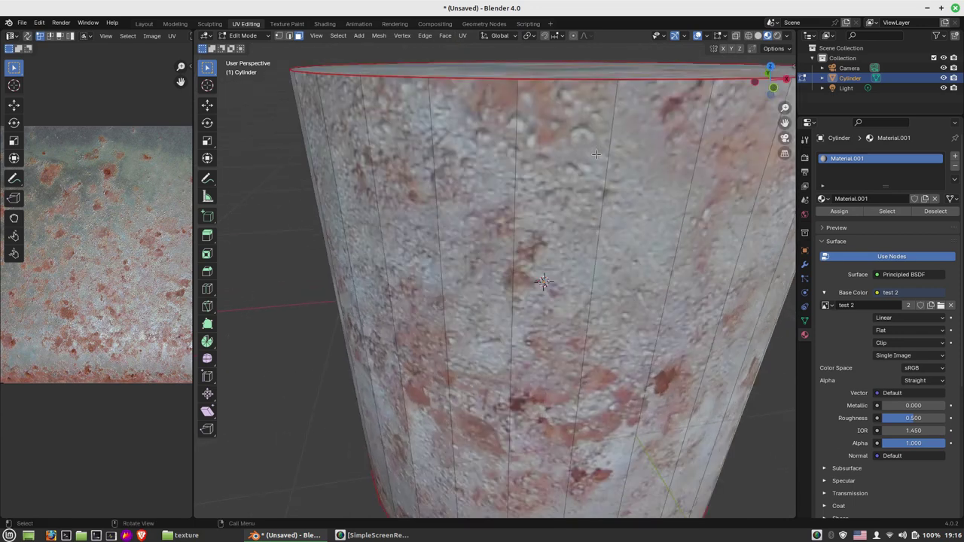
middle_click_drag(597, 159, 627, 279)
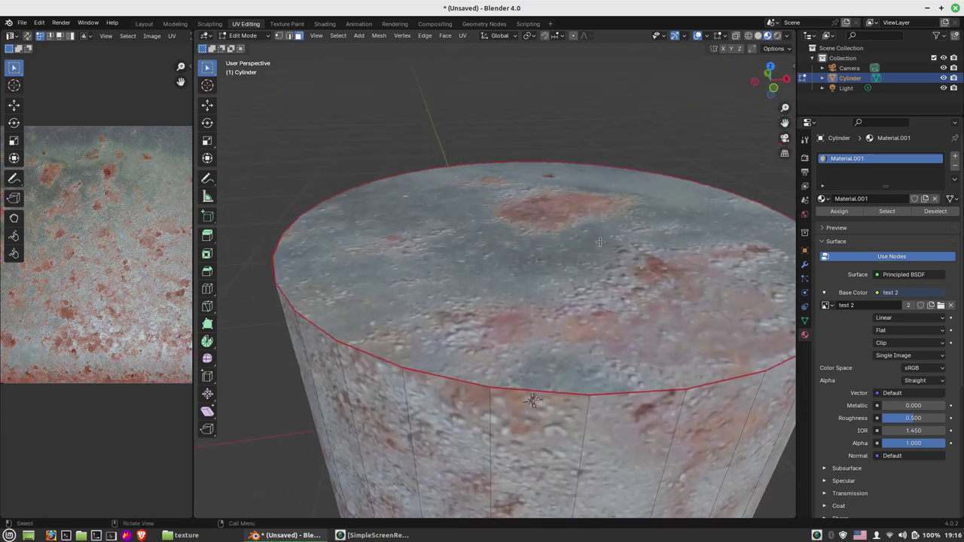
scroll(627, 278, "up", 2)
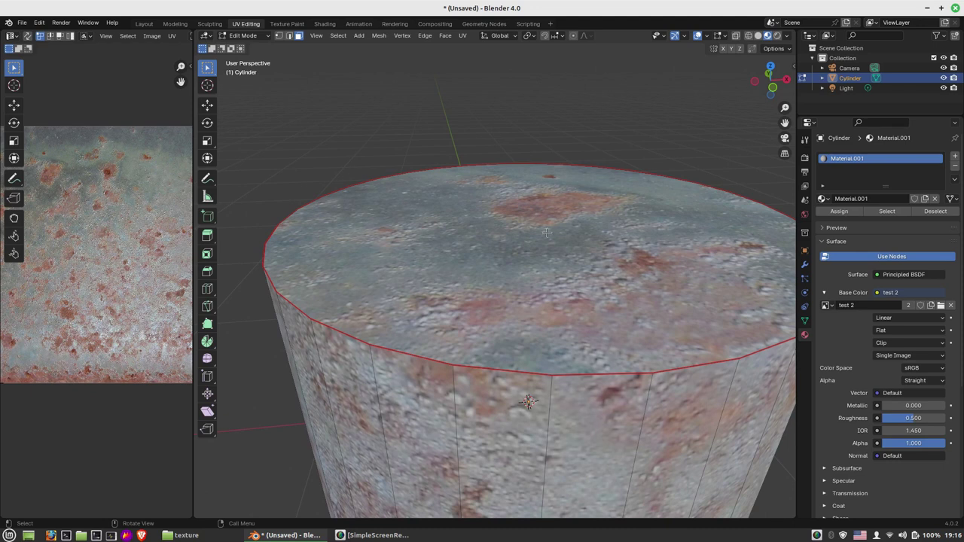
scroll(617, 256, "up", 3)
scroll(622, 261, "down", 5)
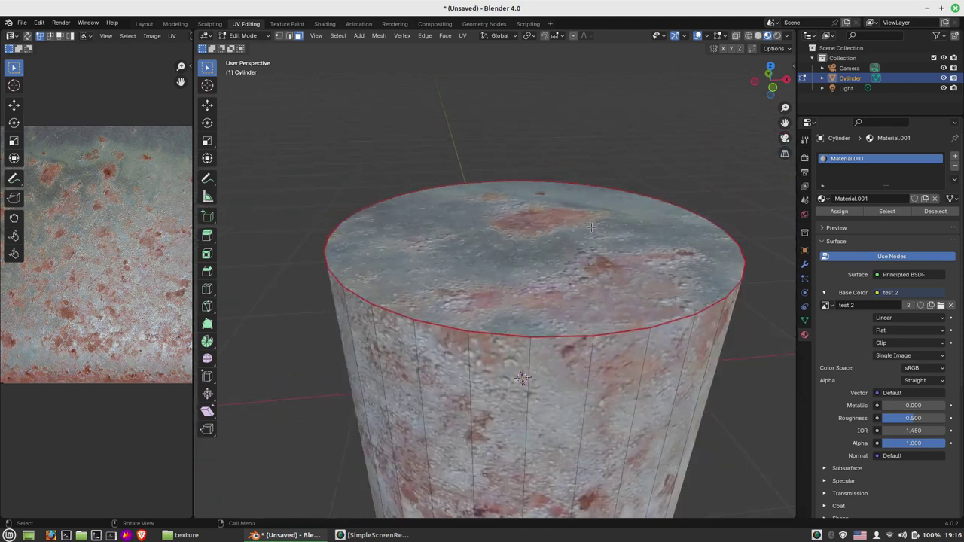
middle_click_drag(591, 227, 556, 277)
scroll(510, 298, "down", 3)
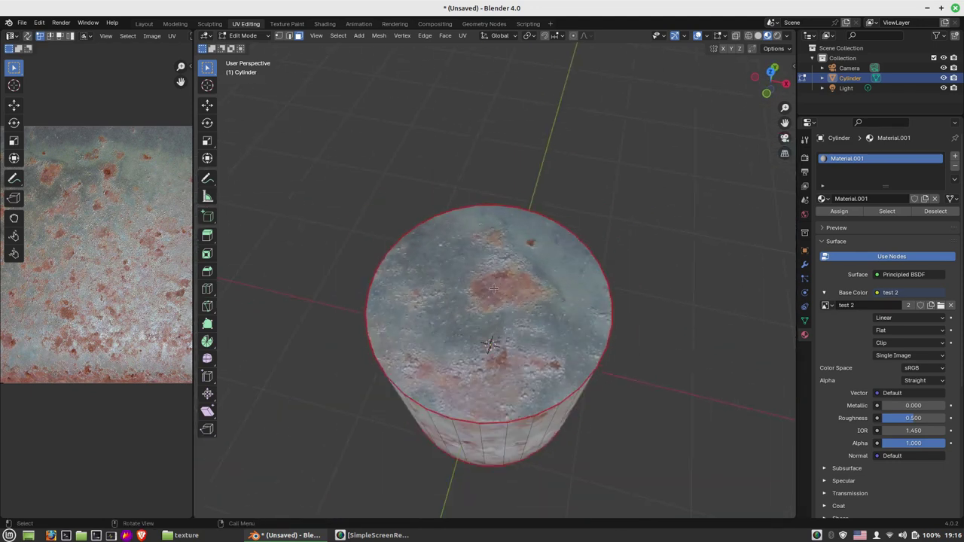
scroll(510, 298, "down", 2)
mouse_move(510, 298)
middle_mouse_down()
mouse_move(572, 284)
mouse_move(543, 276)
middle_mouse_up()
scroll(509, 293, "up", 4)
scroll(527, 290, "up", 1)
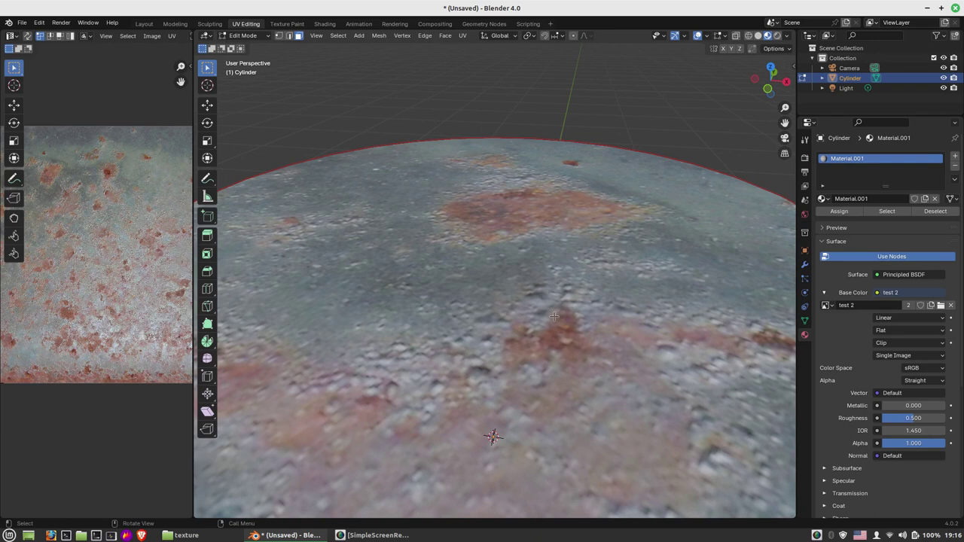
scroll(602, 222, "down", 4)
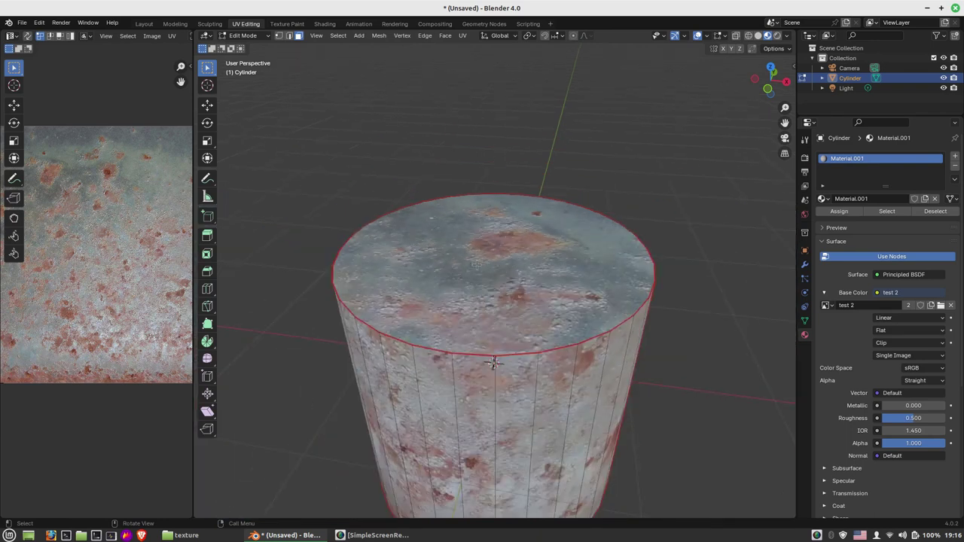
middle_click_drag(448, 249, 459, 292)
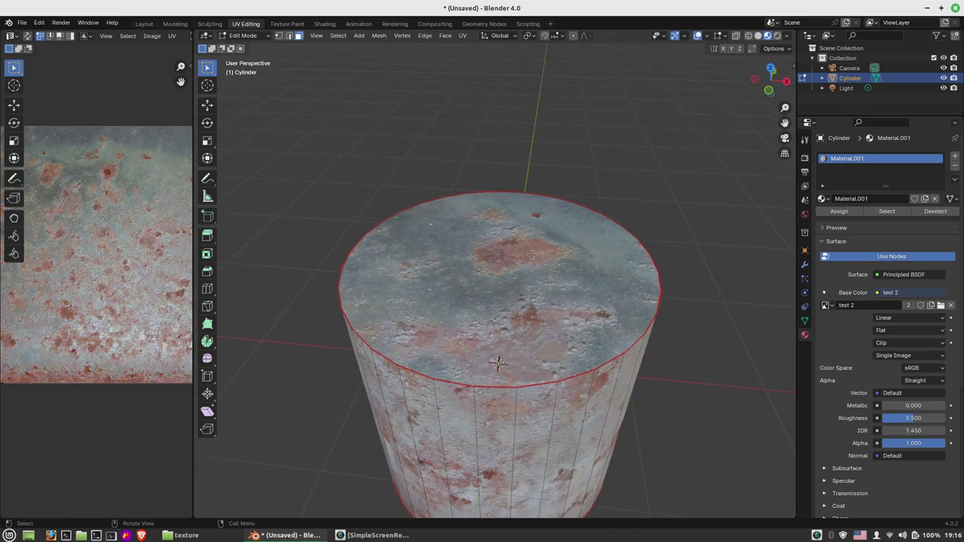
mouse_move(575, 292)
middle_mouse_down()
mouse_move(538, 265)
mouse_move(552, 260)
mouse_move(419, 236)
middle_mouse_up()
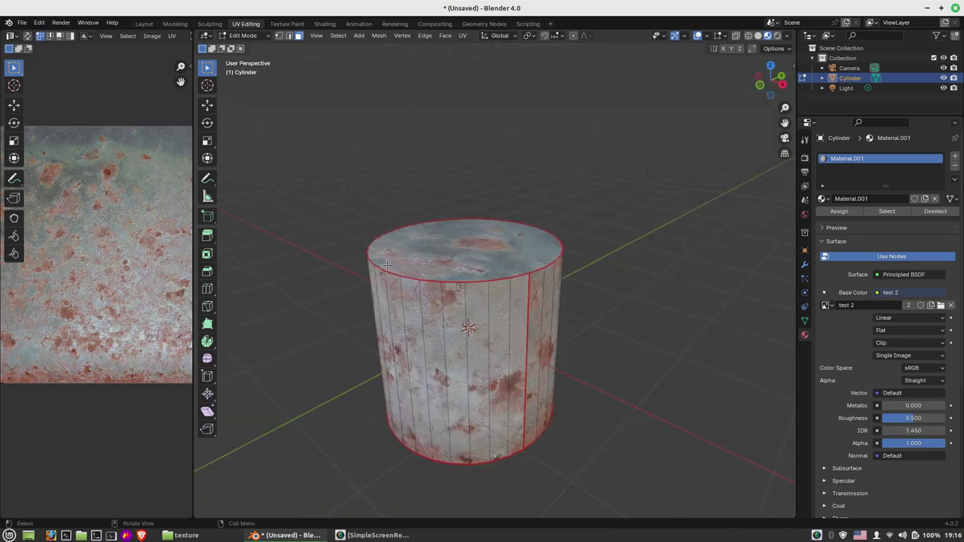
scroll(387, 264, "up", 2)
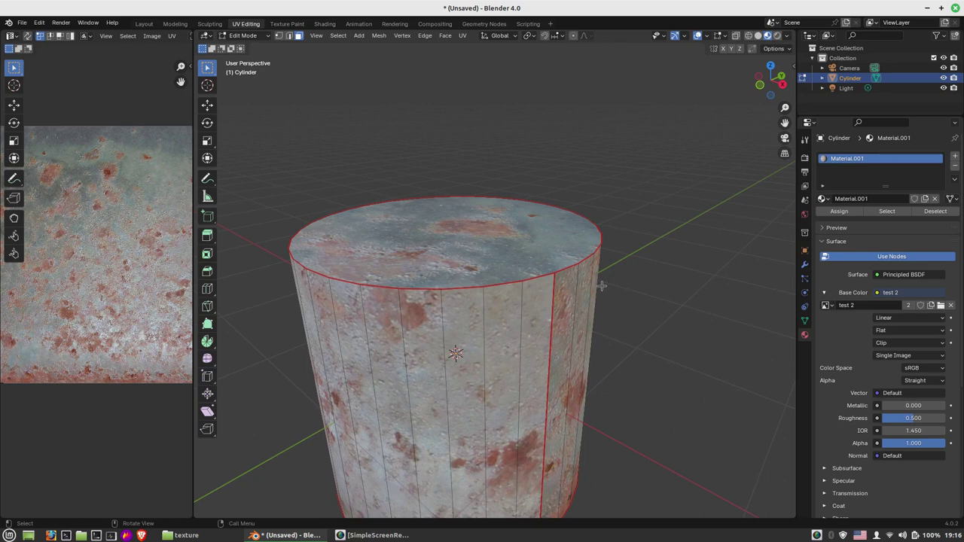
scroll(602, 286, "down", 2)
middle_click_drag(602, 285, 429, 264)
mouse_move(382, 244)
middle_mouse_down()
mouse_move(482, 280)
mouse_move(520, 310)
middle_mouse_up()
scroll(527, 307, "down", 1)
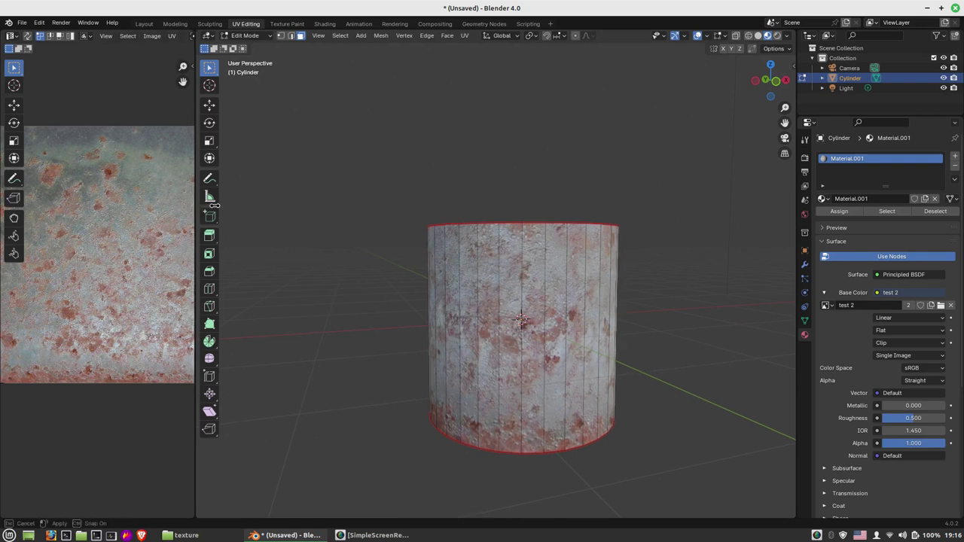
Step: Widen the UV Editor so the rust image and textured cylinder share the screen
left_click_drag(193, 202, 364, 203)
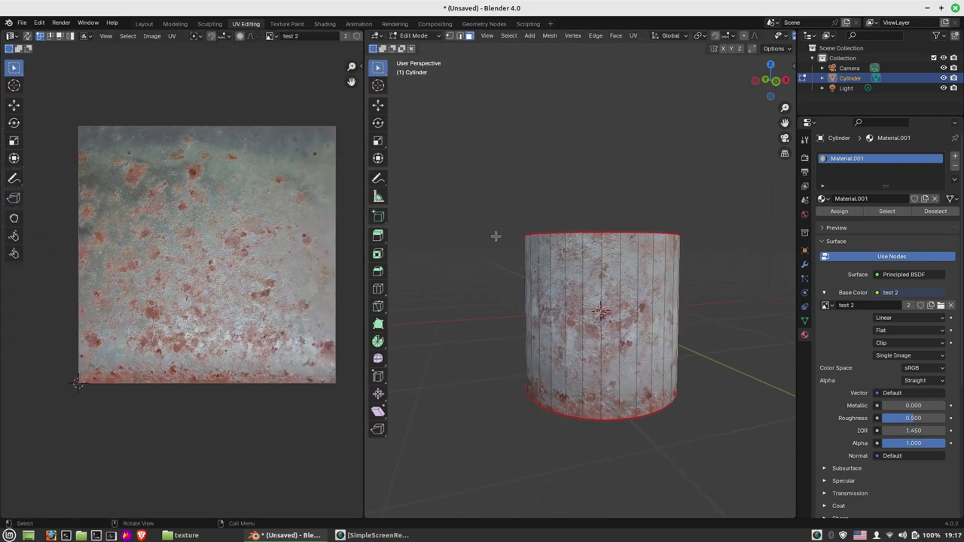